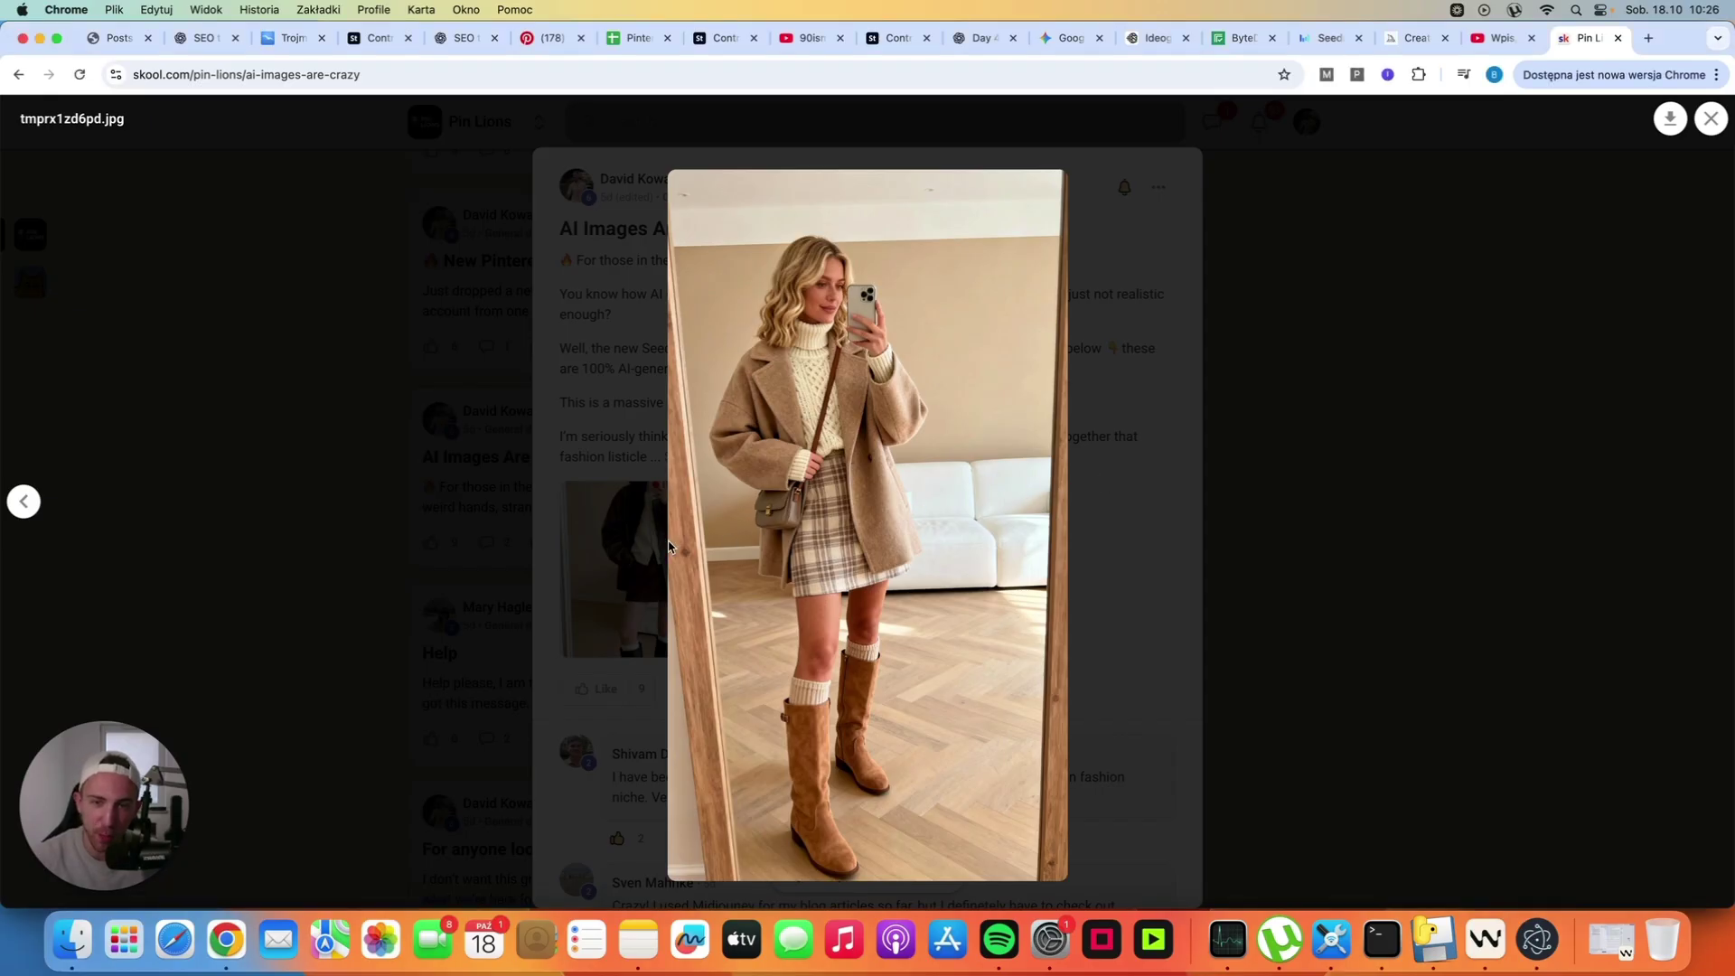
Close the enlarged outfit image and open the Pin Lions About page in a new tab
left_click(641, 539)
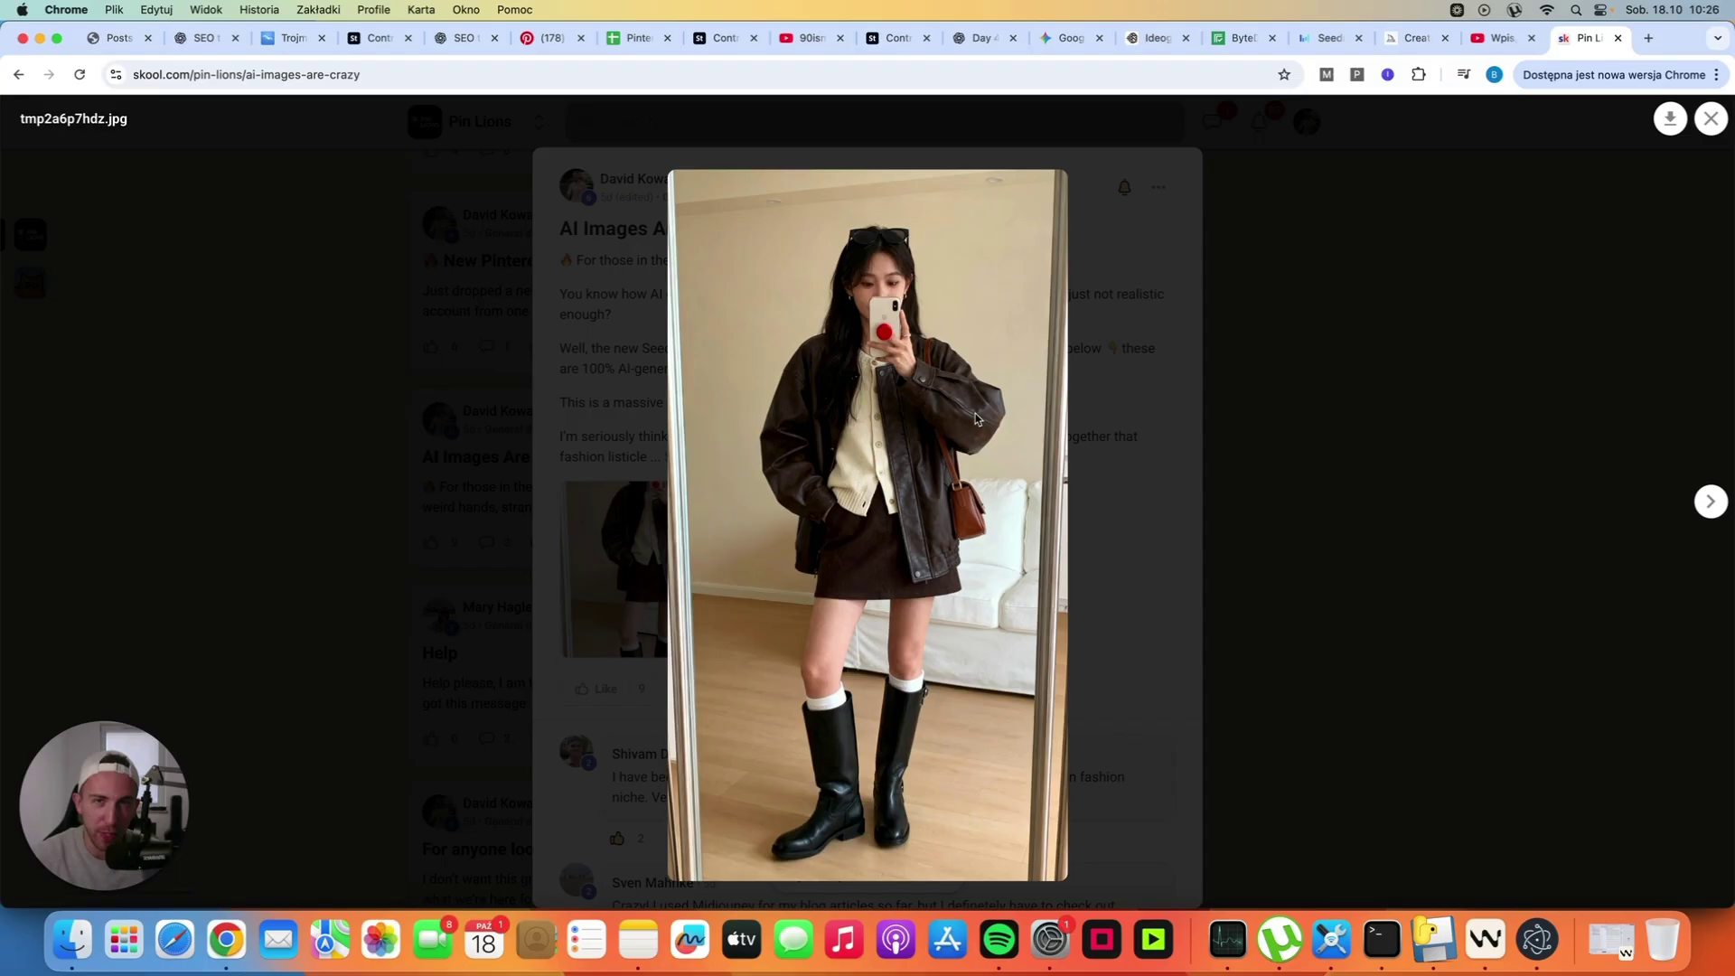
key("super+shift+t")
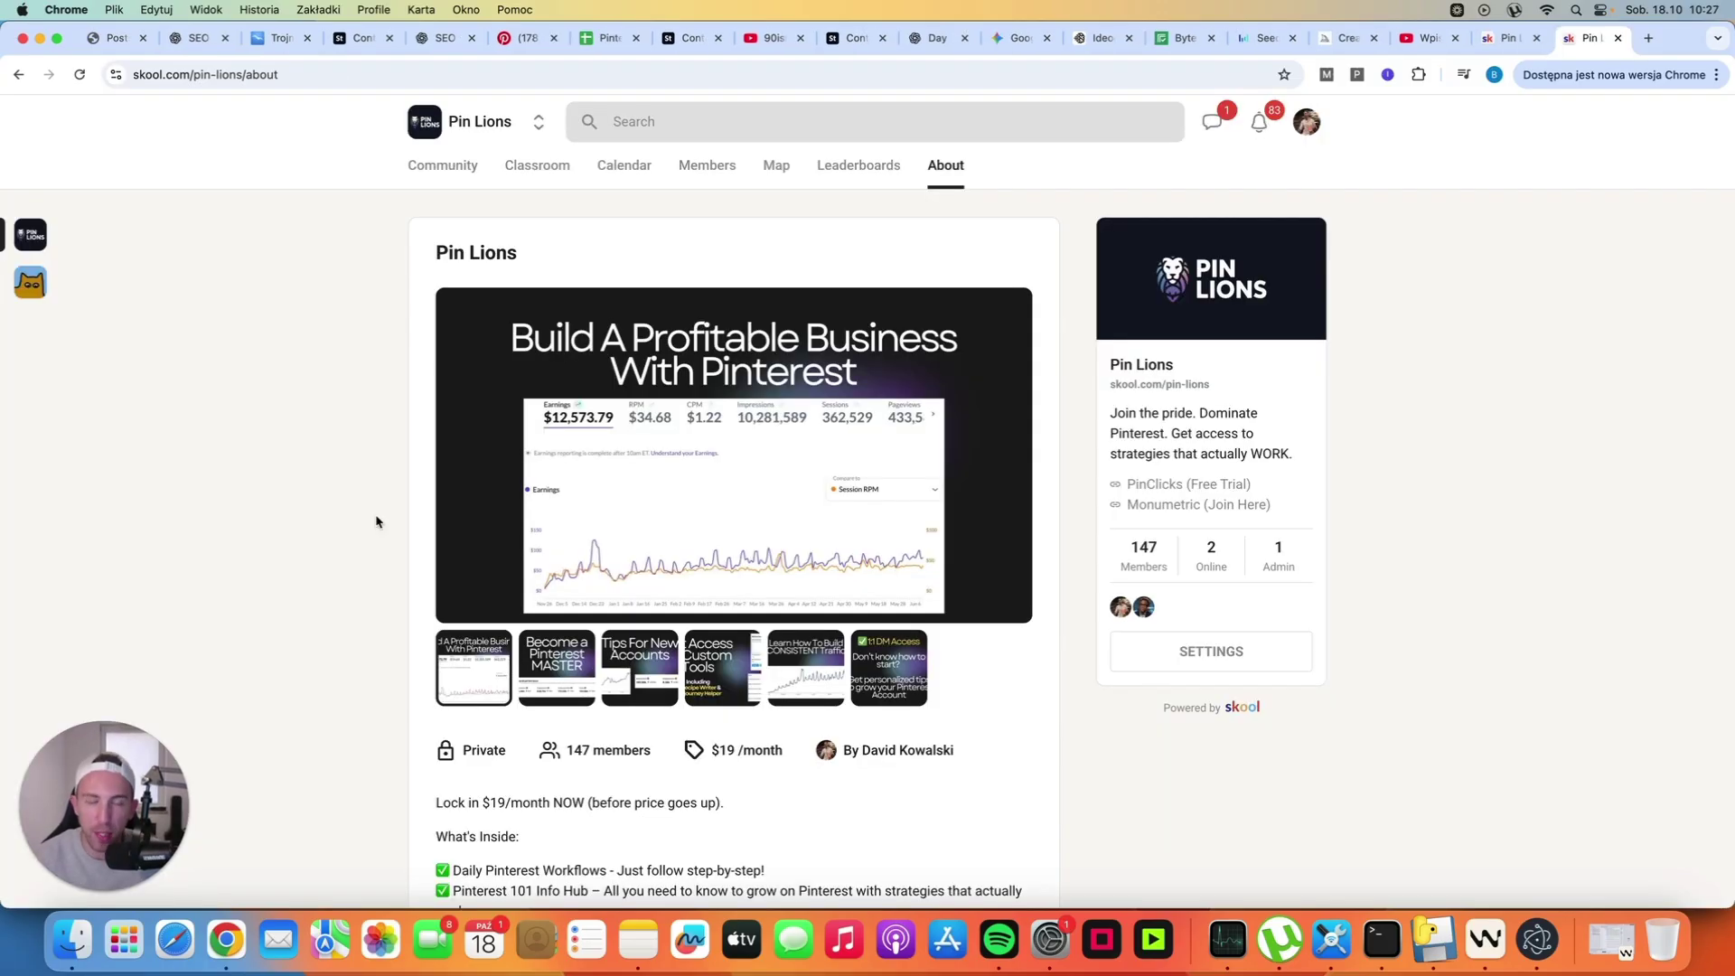
scroll(387, 520, "down", 1)
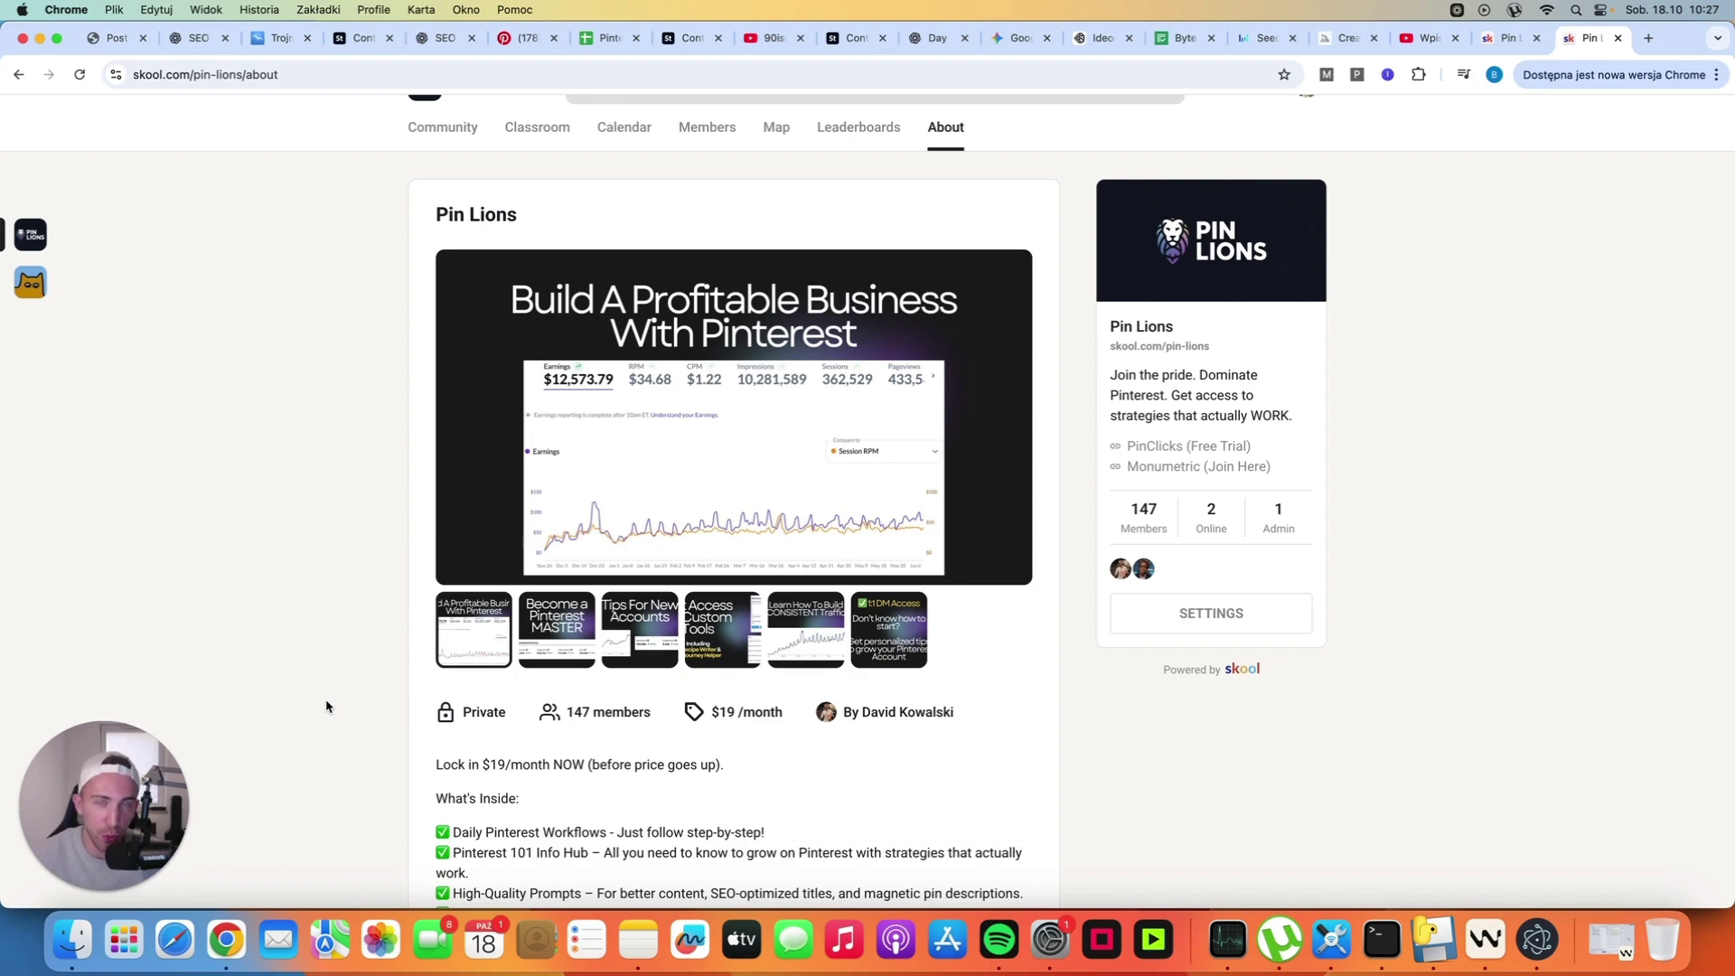
Return to the AI selfie images tab, then switch to the Seedream 4.0 model page
key("ctrl+shift+Tab")
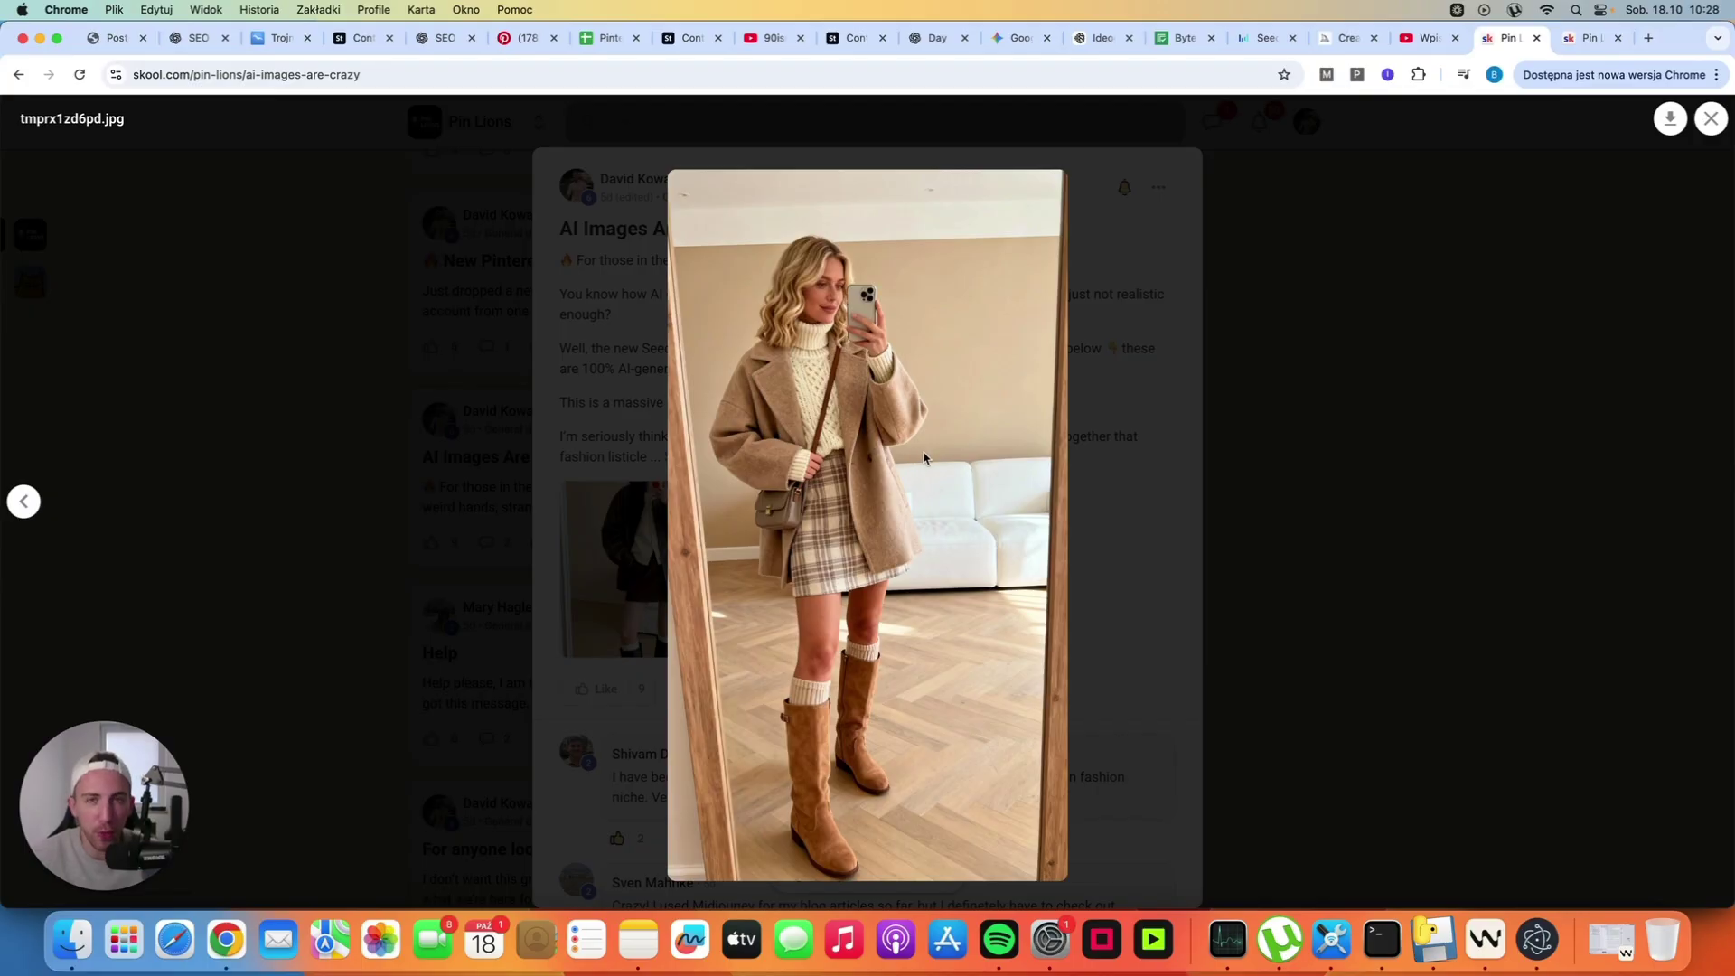
left_click(1261, 38)
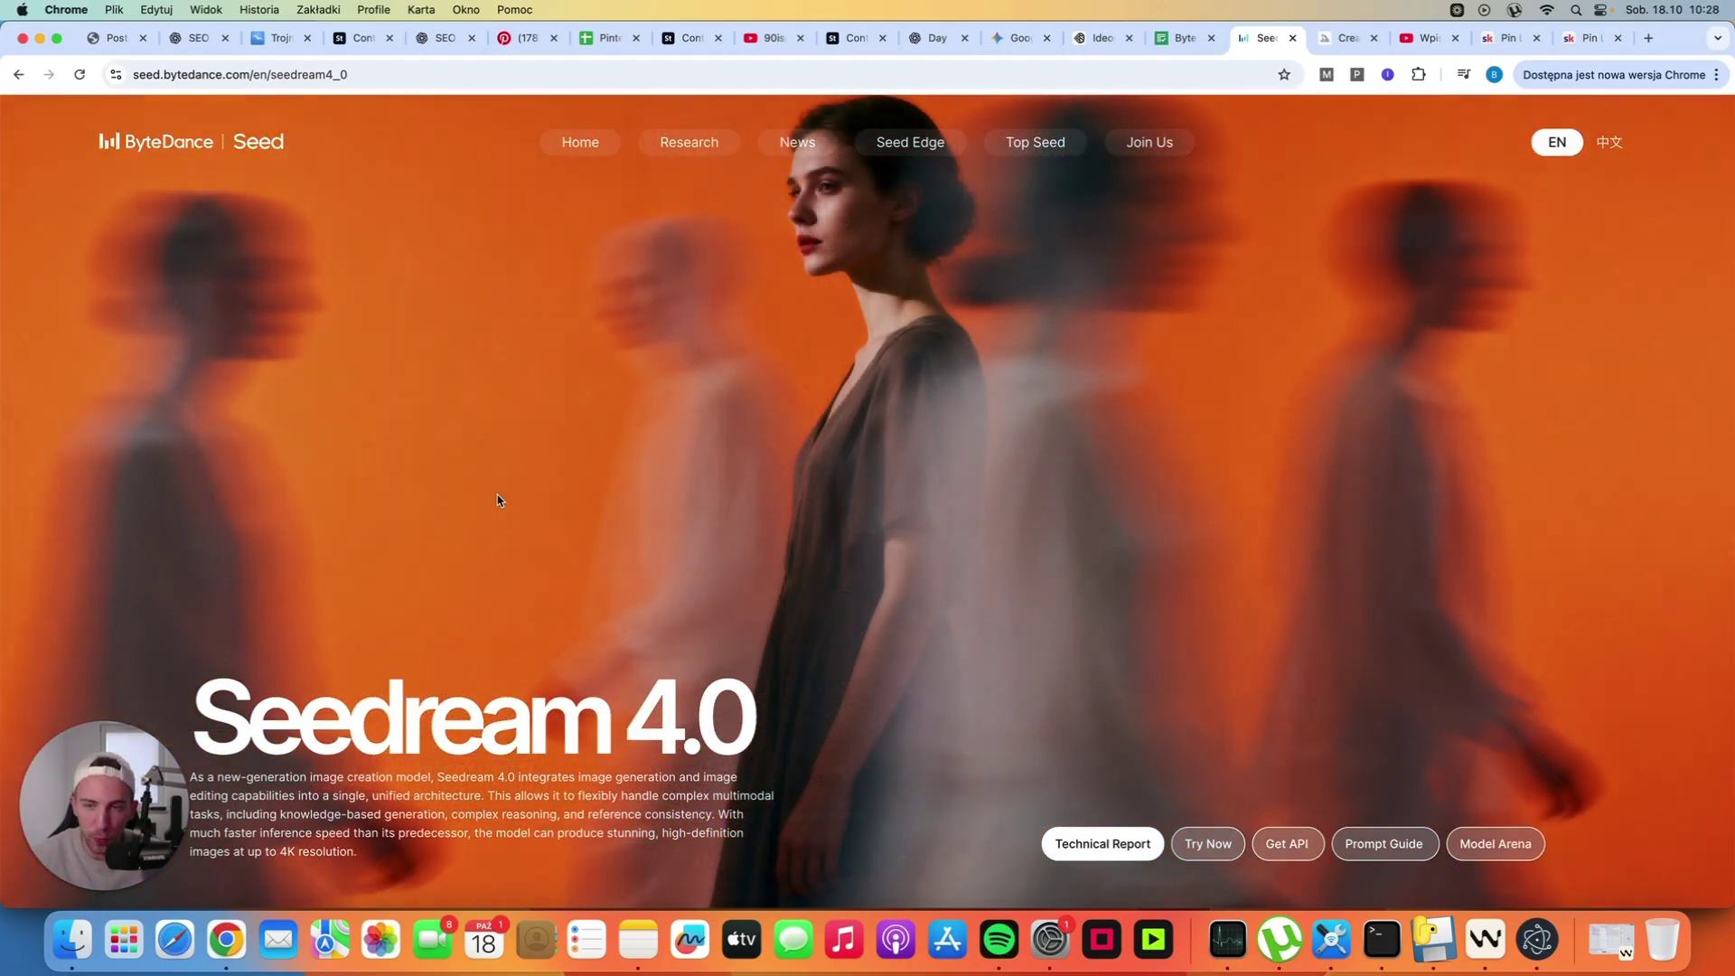
scroll(536, 512, "down", 2)
scroll(535, 511, "down", 5)
scroll(535, 511, "up", 5)
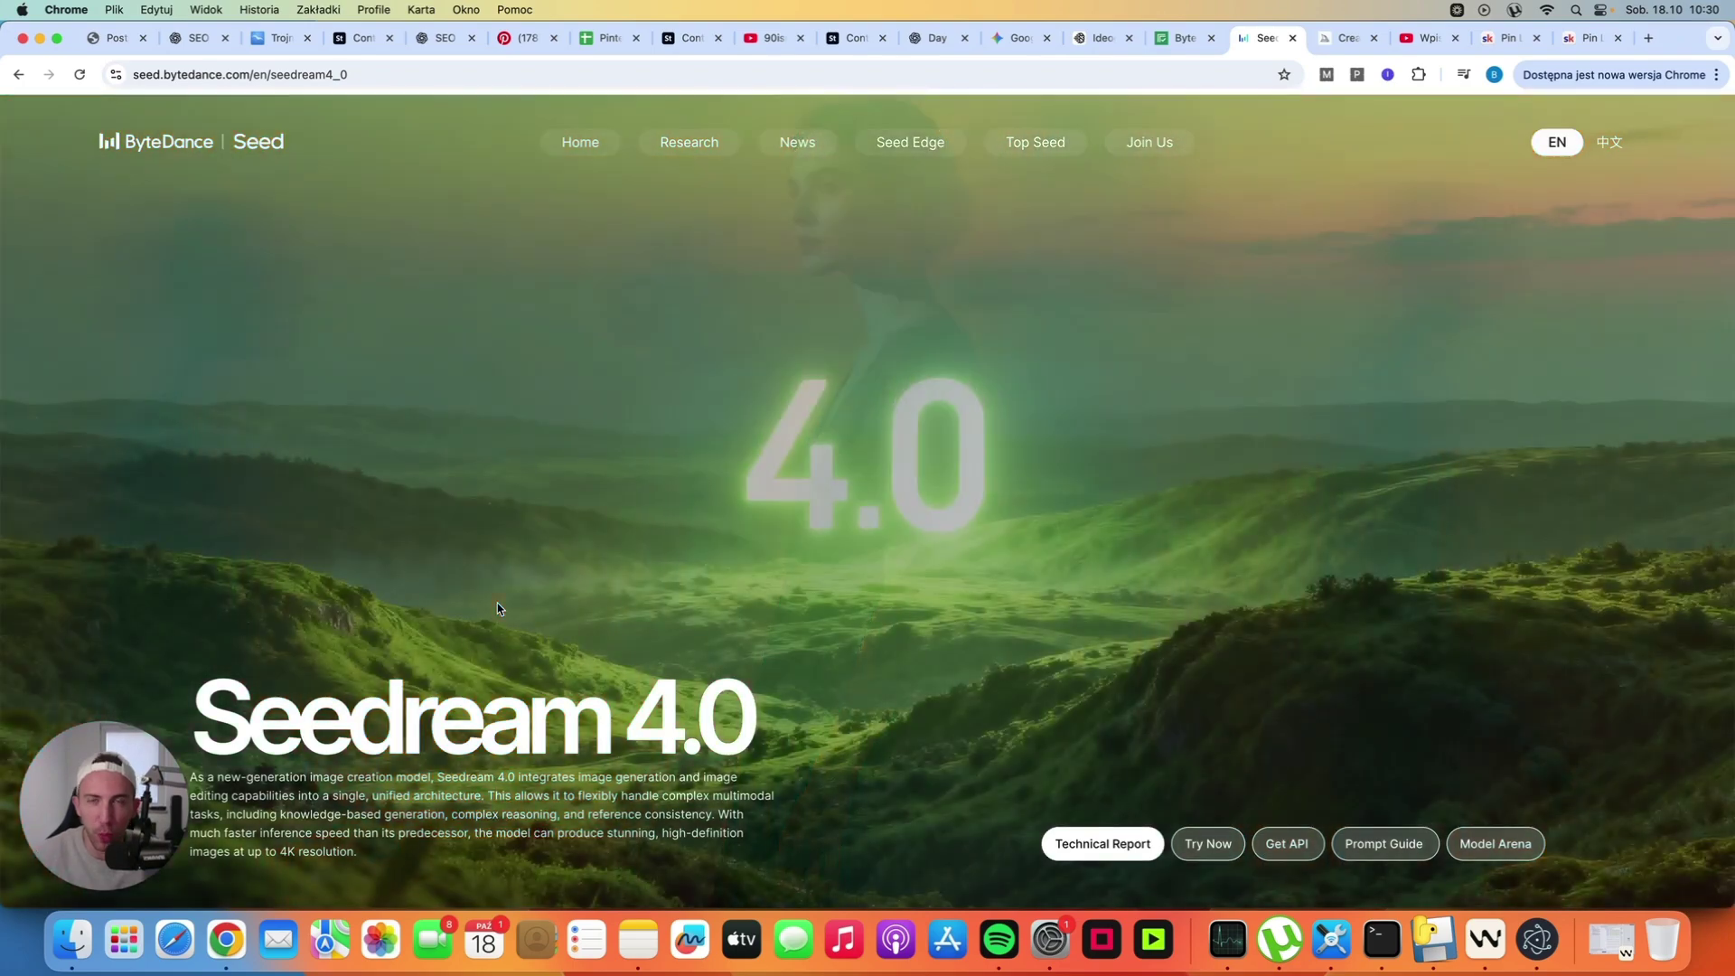
scroll(156, 488, "down", 1)
scroll(155, 489, "down", 10)
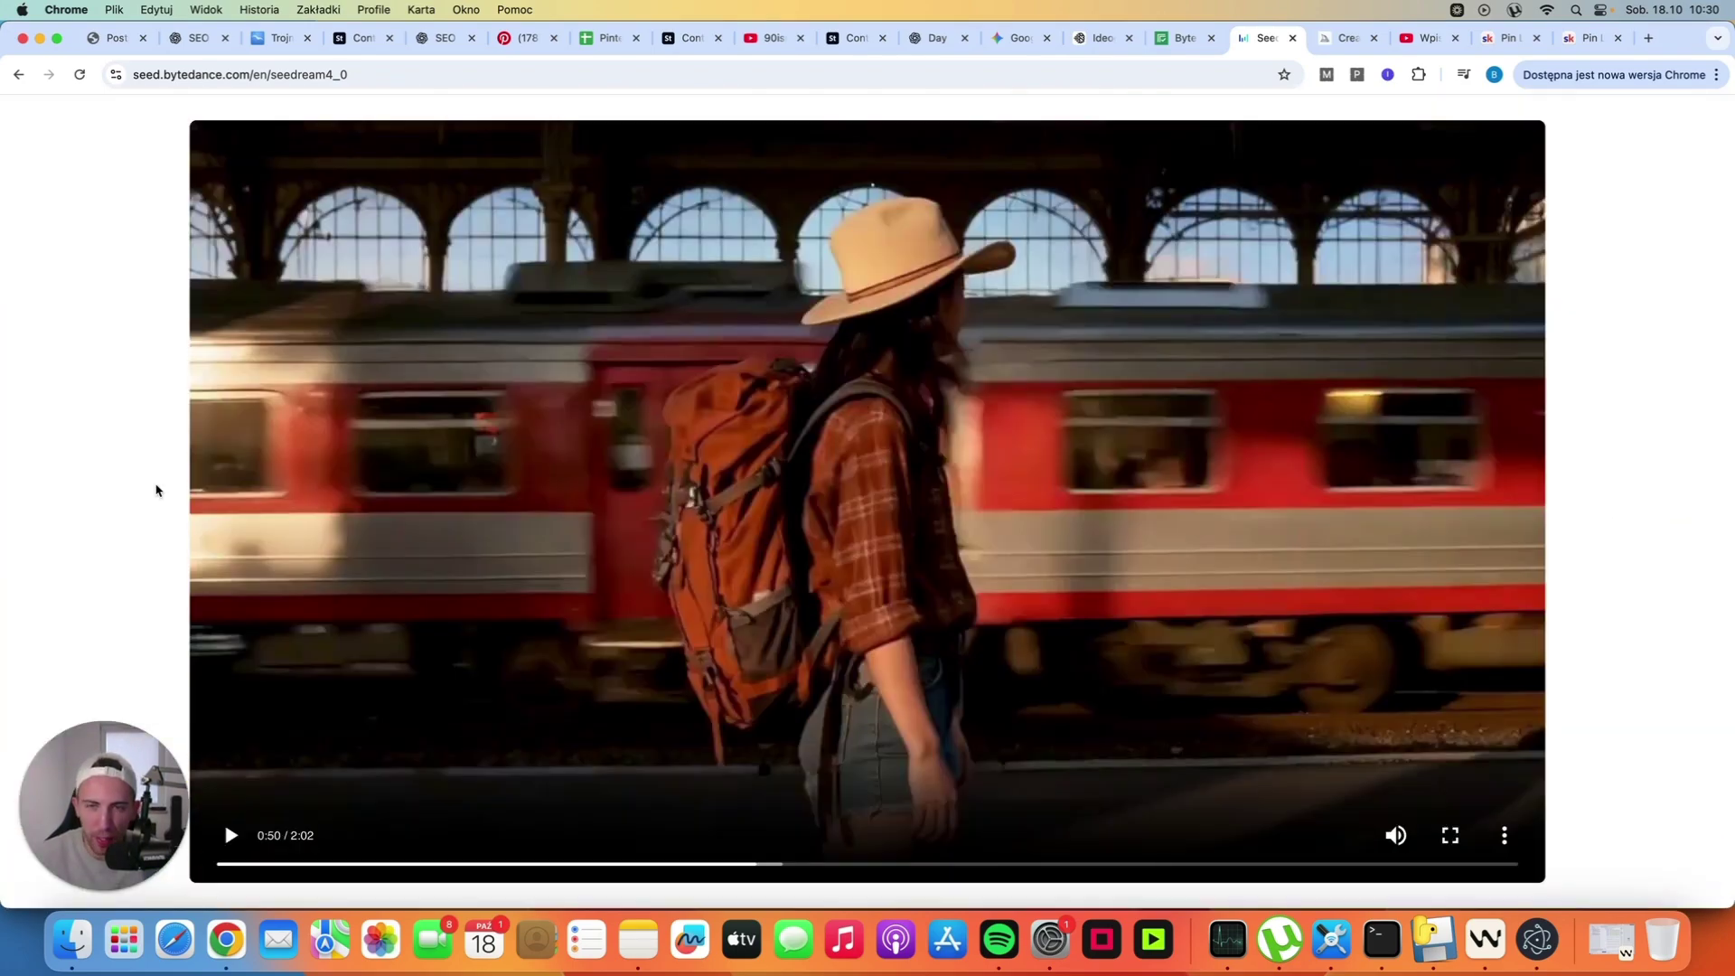
scroll(149, 488, "down", 2)
scroll(148, 488, "down", 2)
scroll(148, 488, "down", 3)
scroll(148, 489, "down", 2)
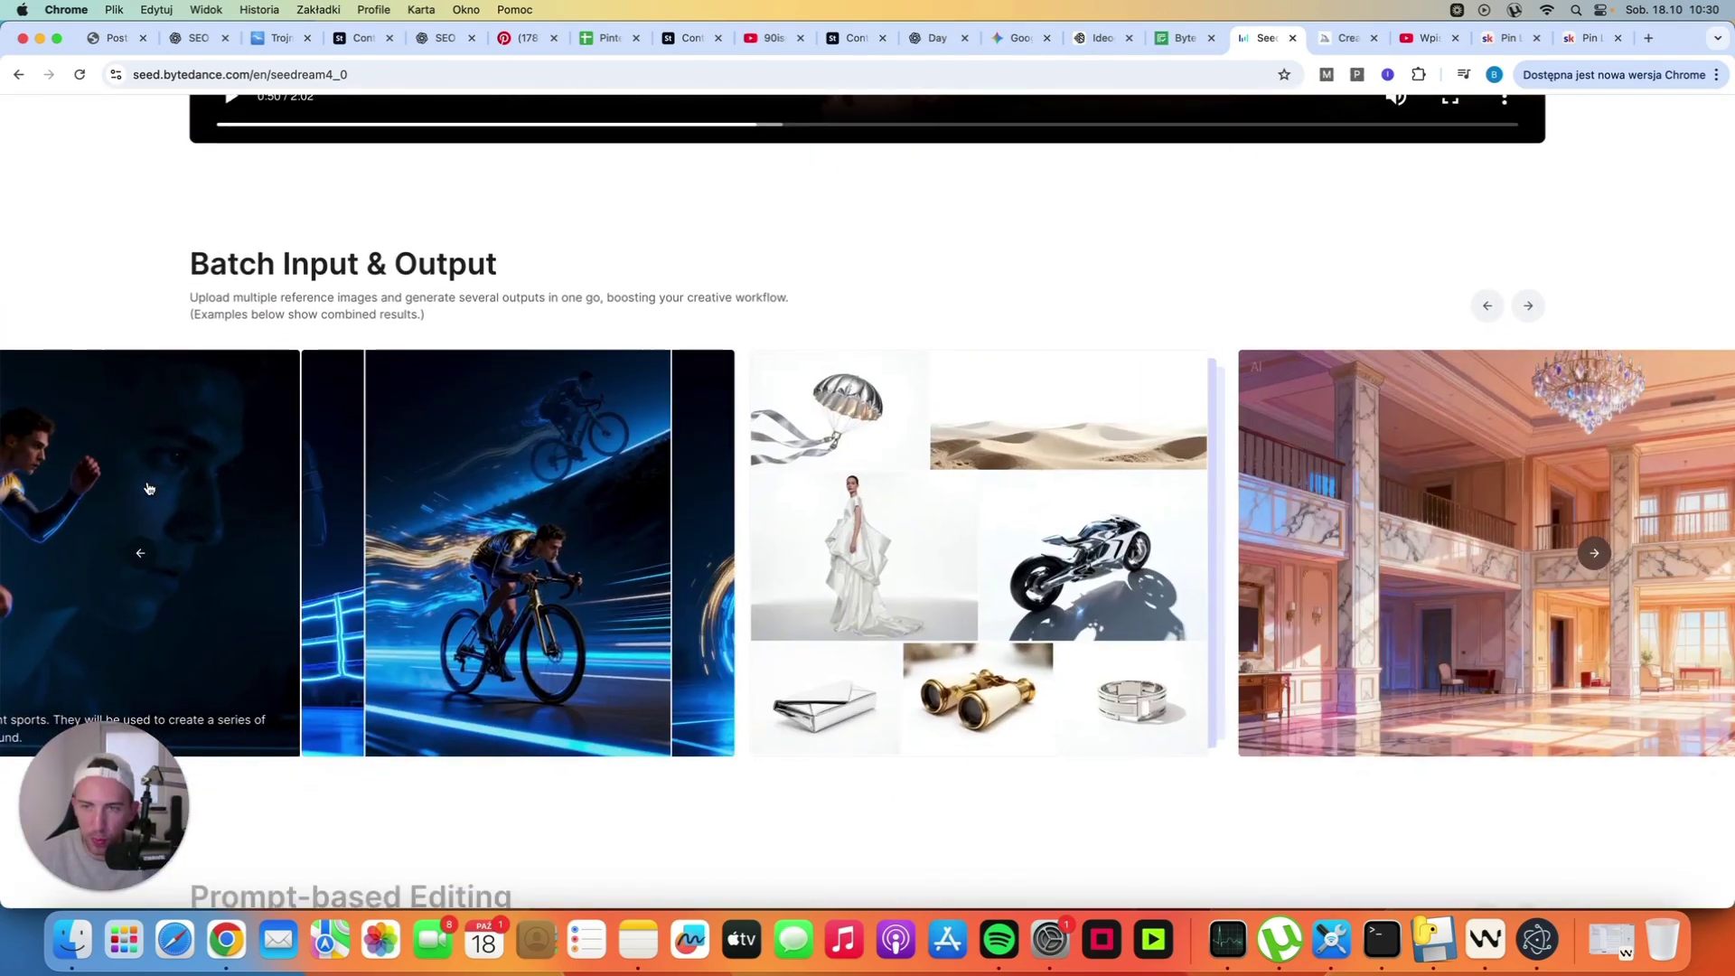
scroll(346, 533, "left", 5)
scroll(244, 543, "left", 3)
scroll(136, 552, "left", 3)
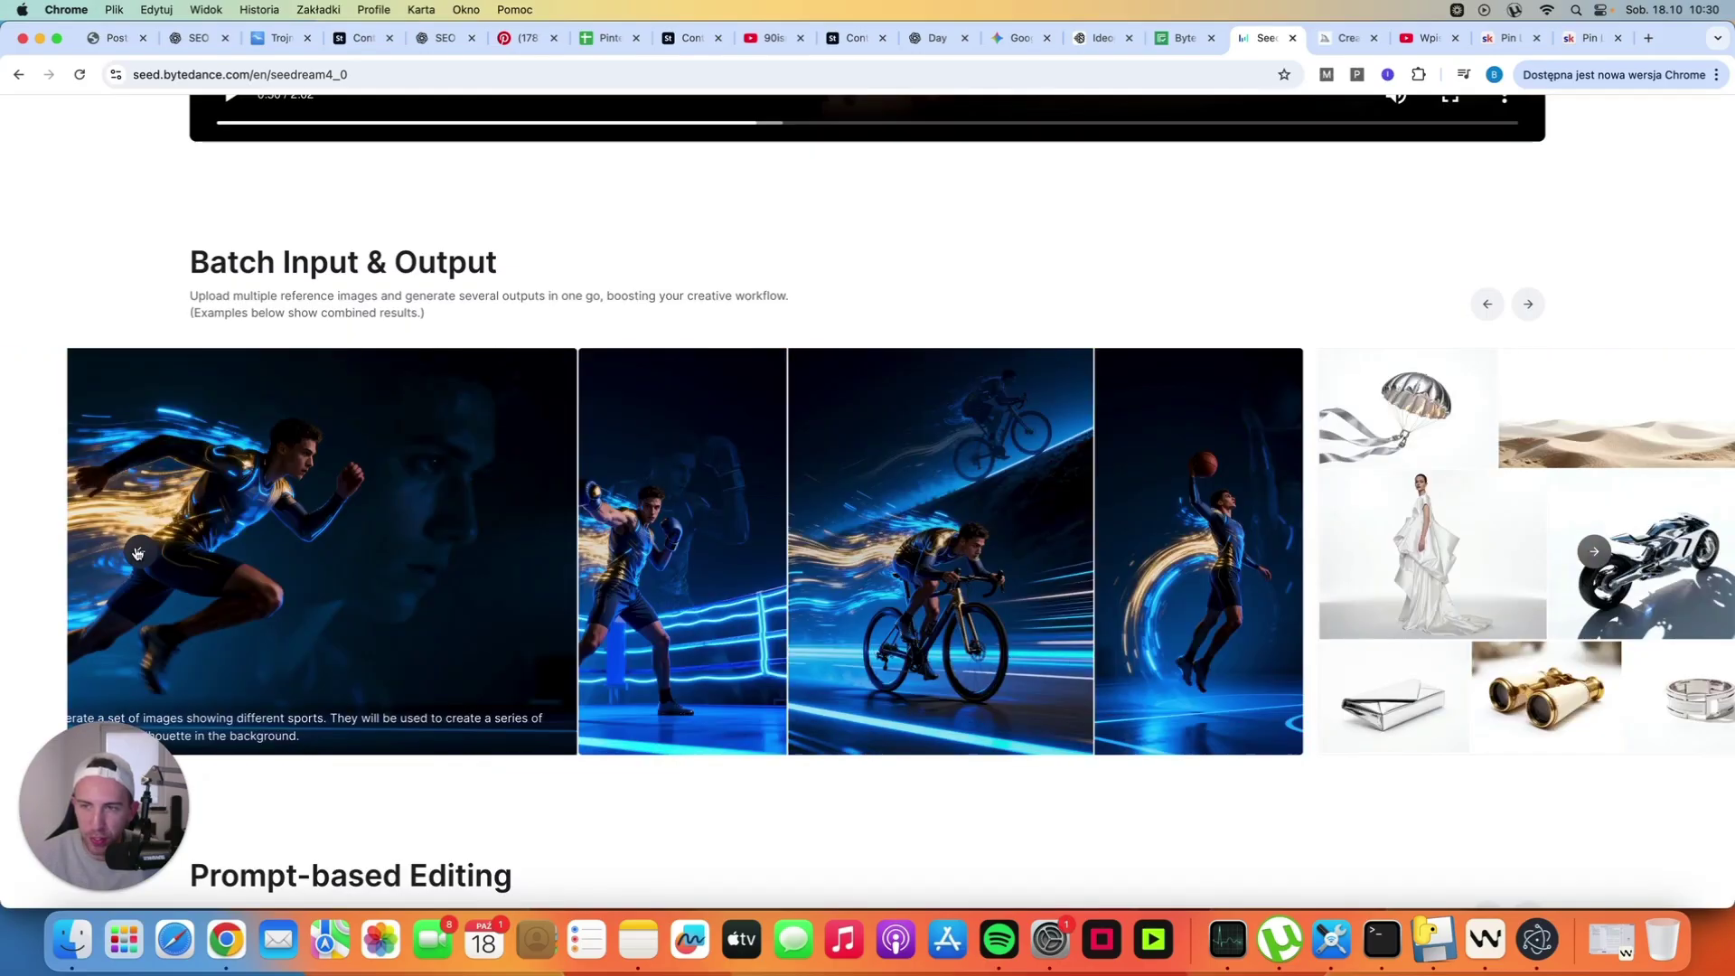
scroll(137, 552, "left", 5)
scroll(137, 552, "left", 5)
scroll(137, 551, "left", 2)
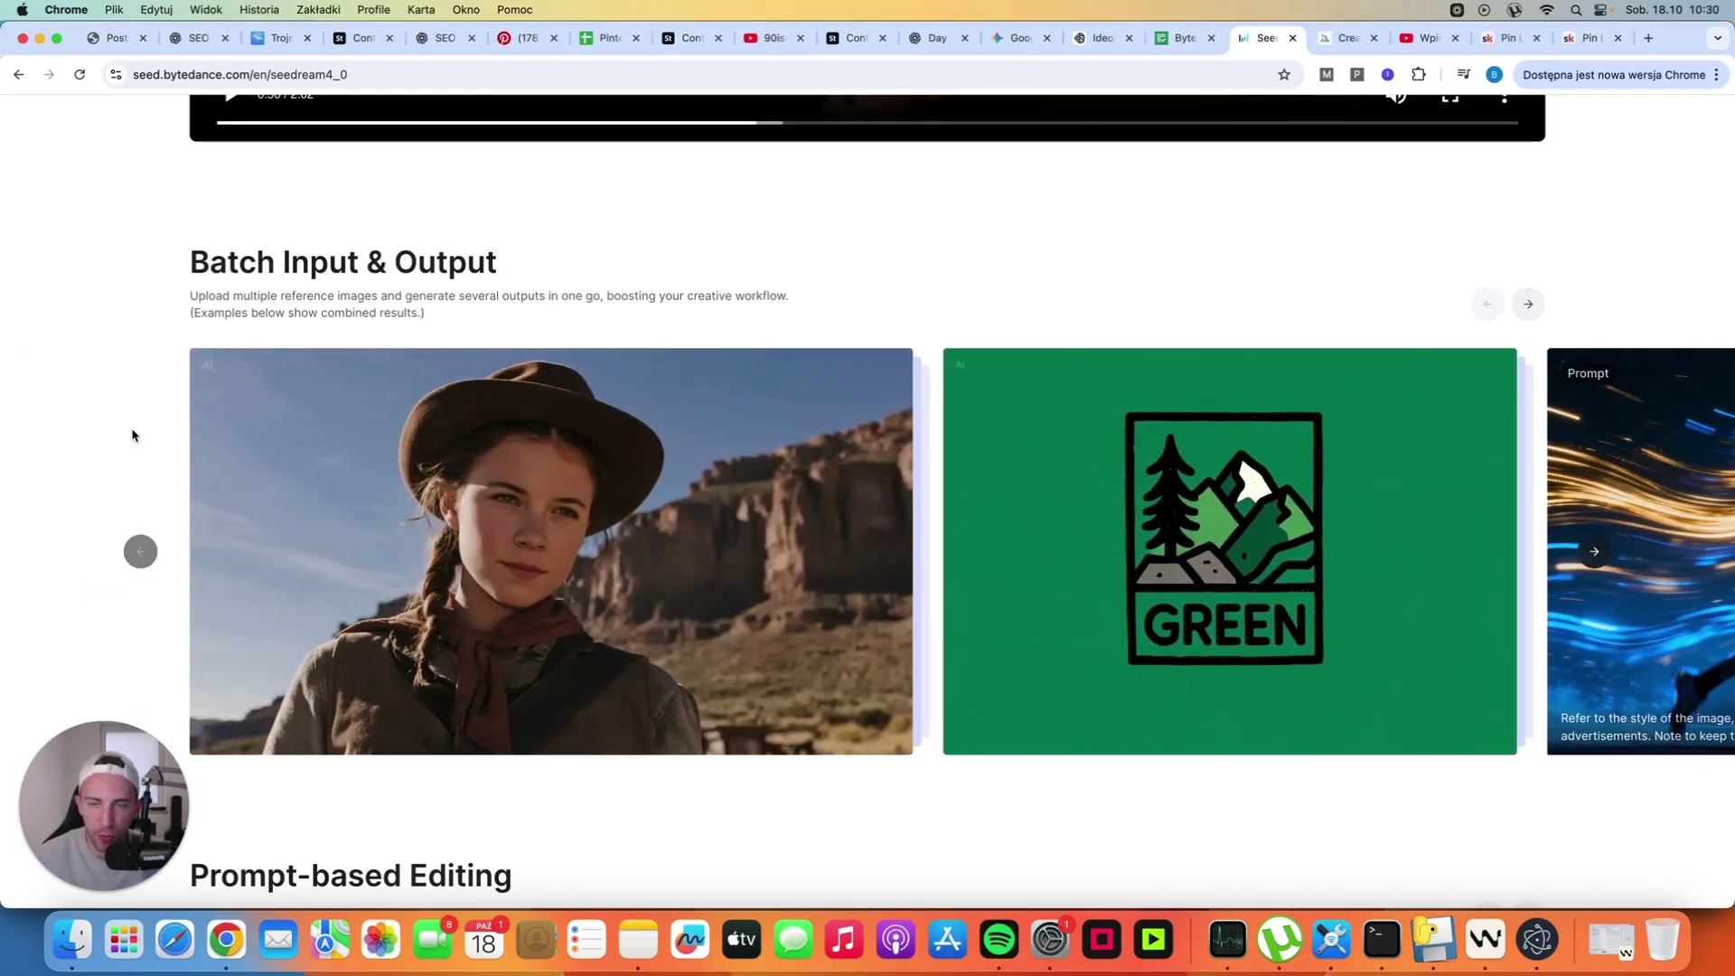
scroll(131, 447, "down", 1)
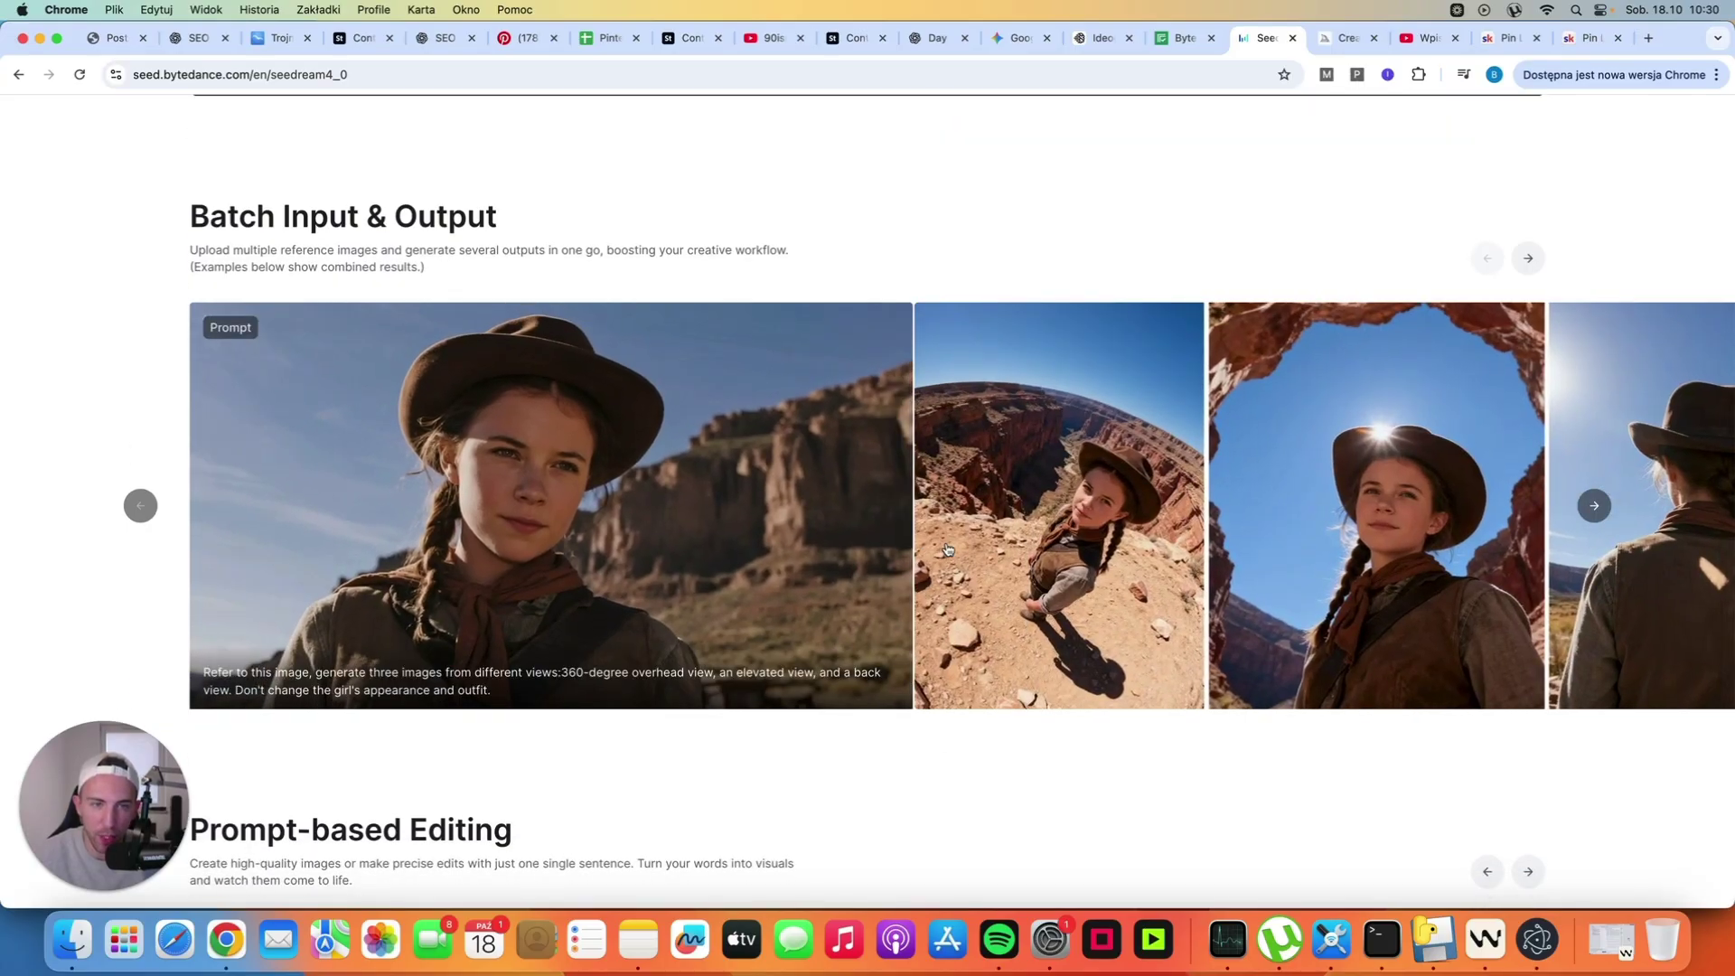
scroll(1127, 548, "right", 5)
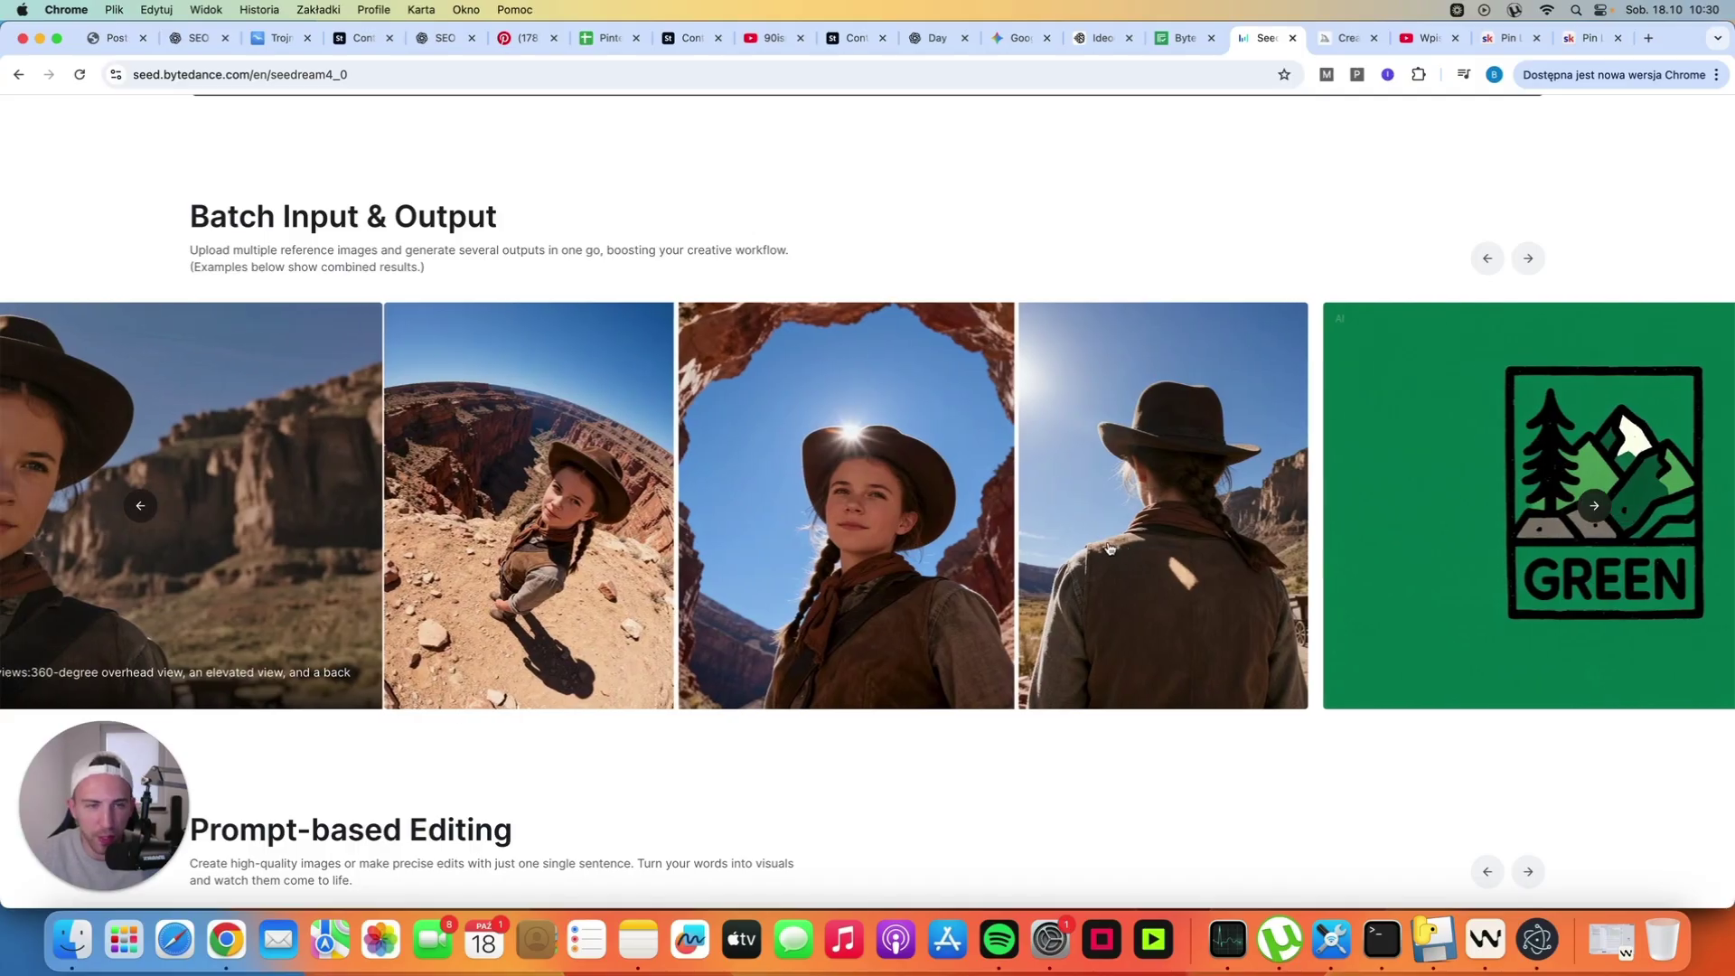
scroll(1109, 548, "left", 1)
scroll(1109, 548, "down", 5)
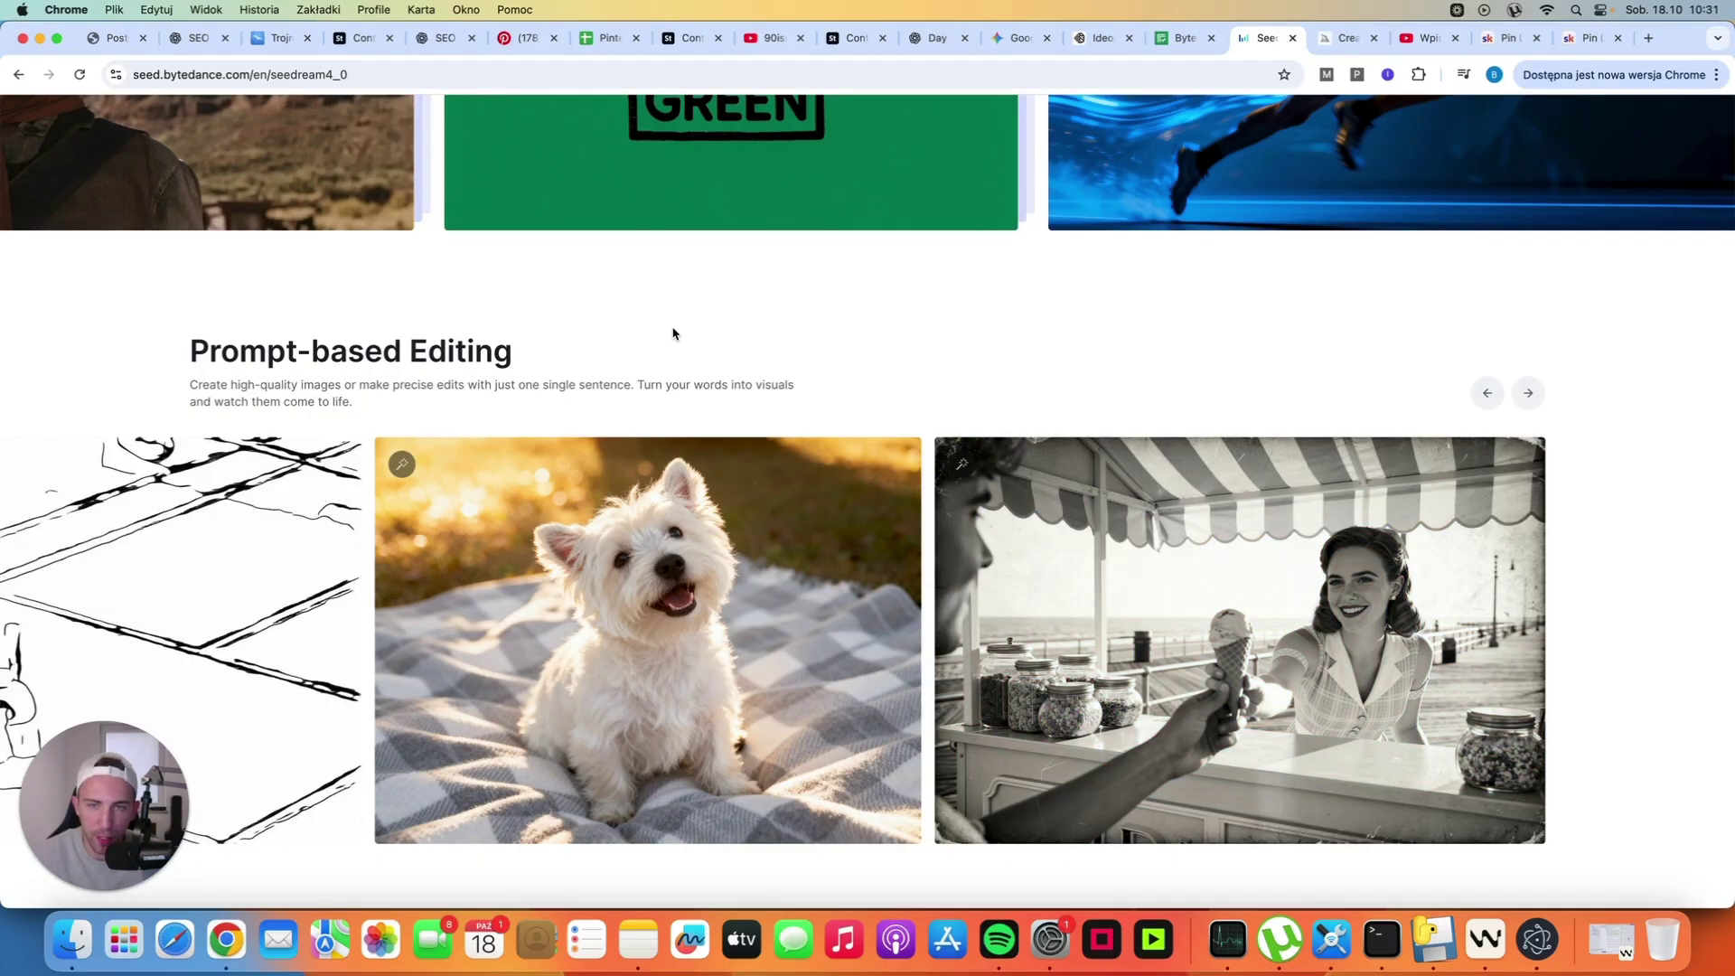
scroll(674, 333, "down", 1)
scroll(744, 408, "down", 2)
scroll(745, 408, "down", 2)
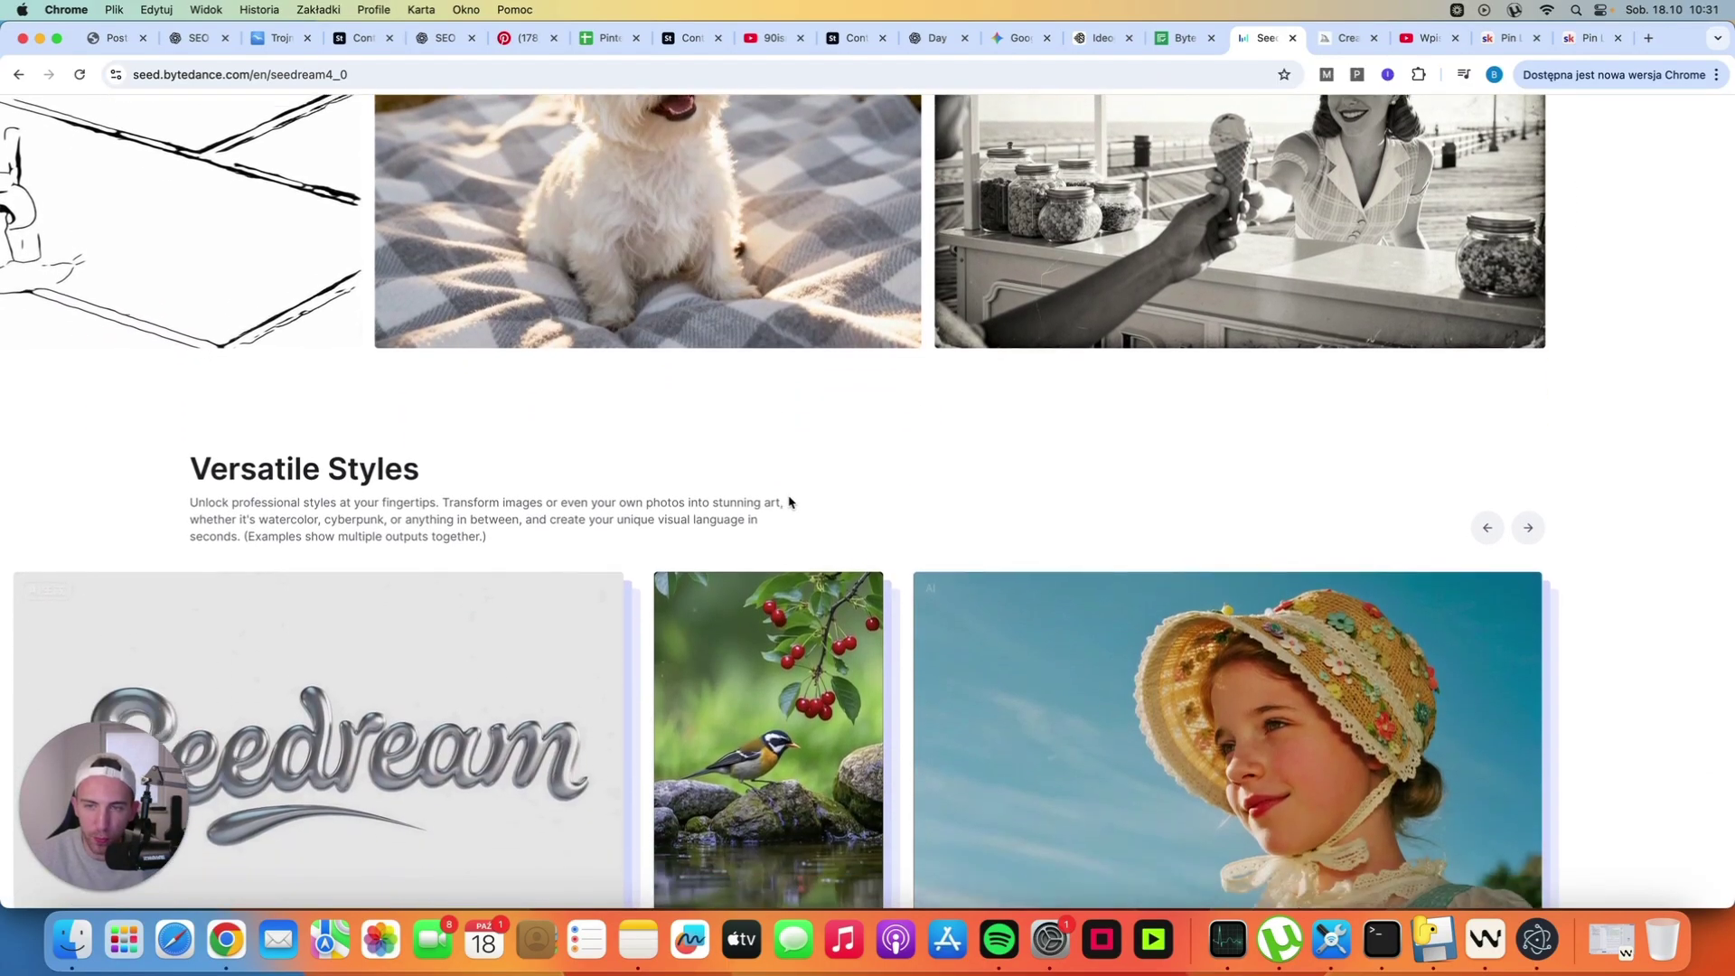
scroll(790, 499, "down", 10)
scroll(854, 515, "down", 3)
scroll(857, 515, "down", 2)
scroll(854, 512, "down", 1)
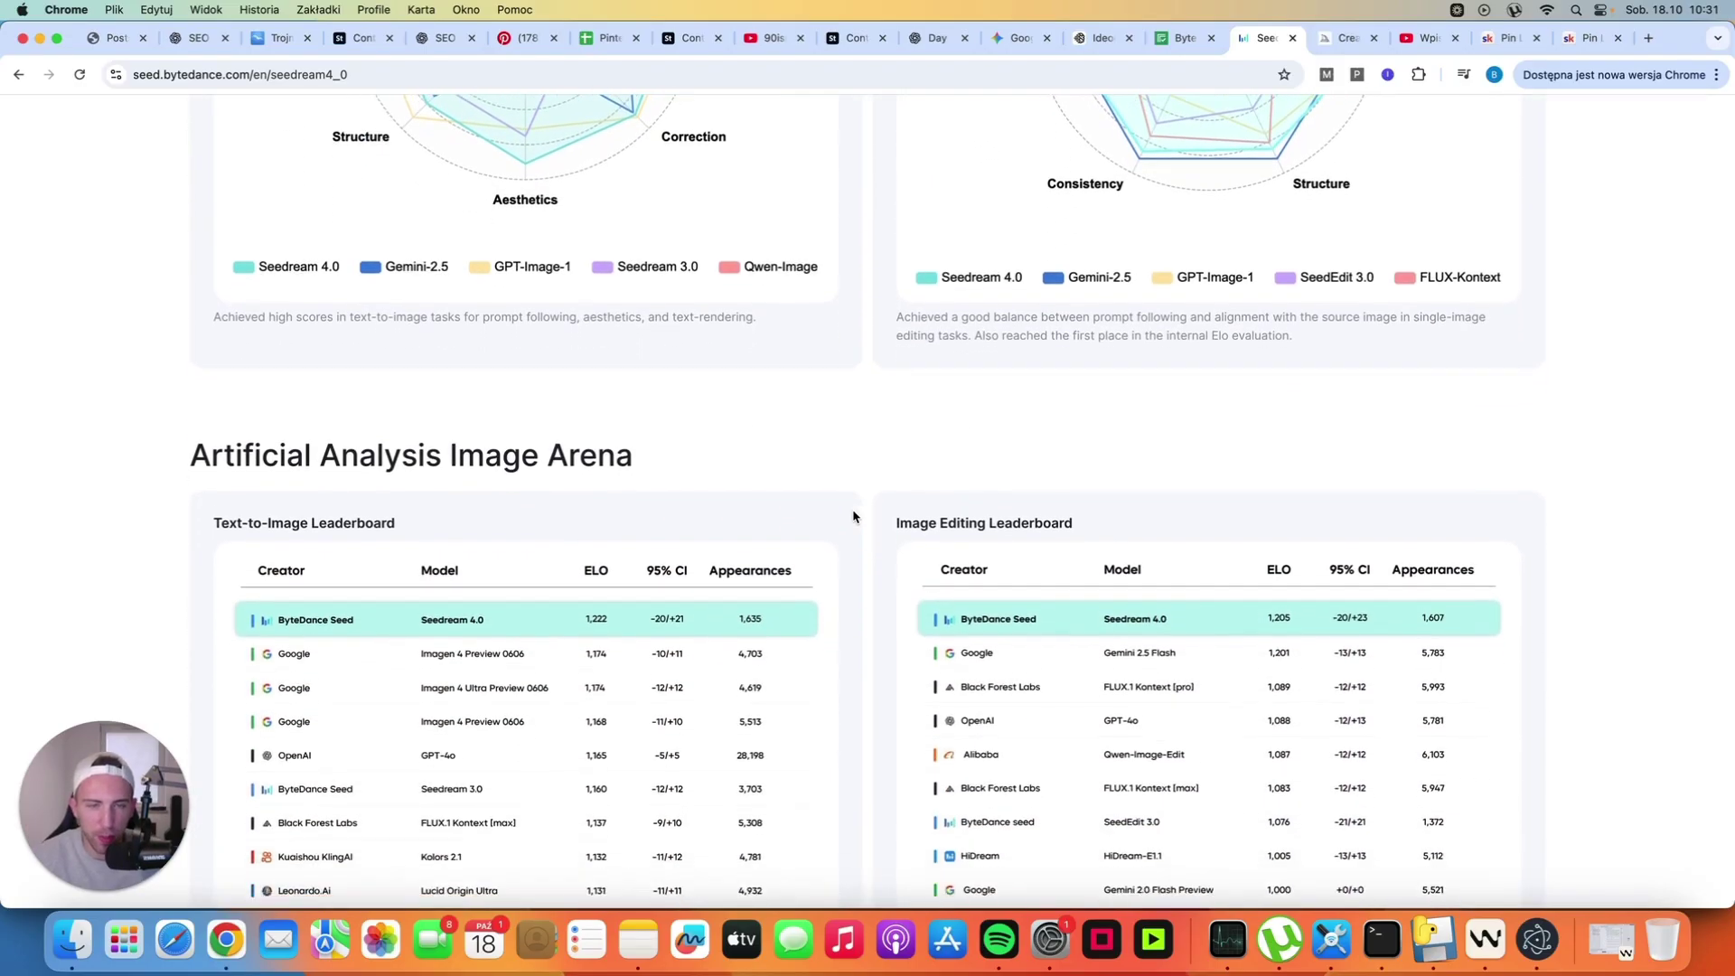
scroll(854, 513, "down", 1)
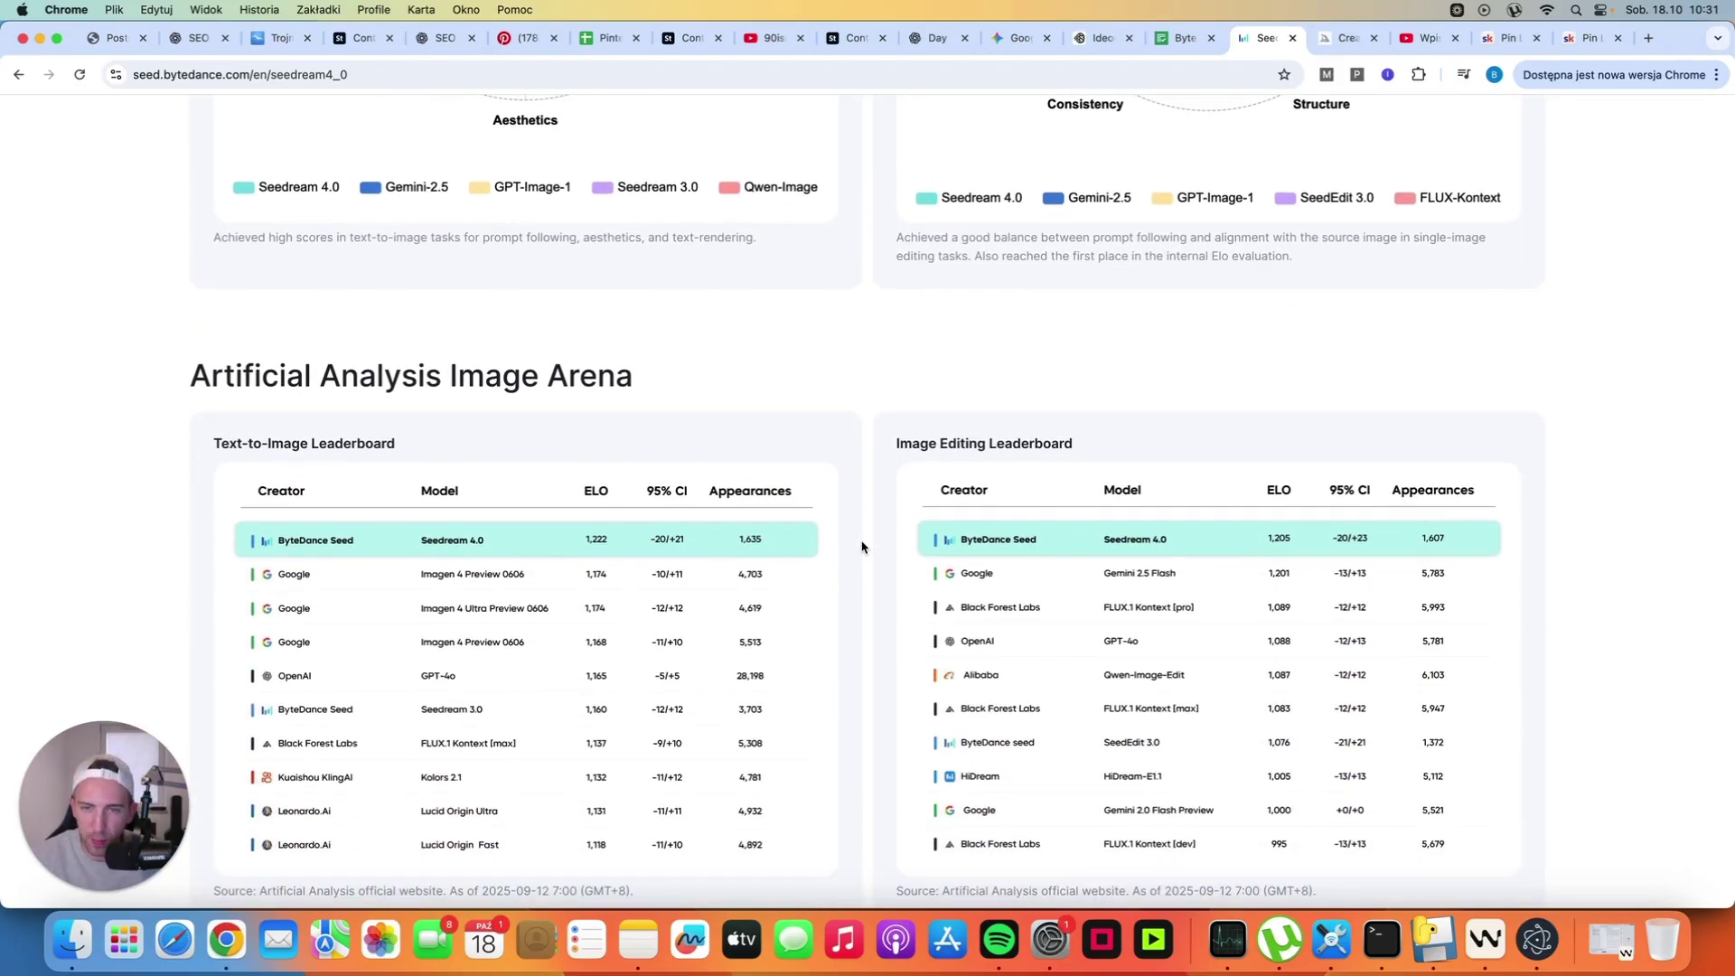
scroll(864, 543, "down", 1)
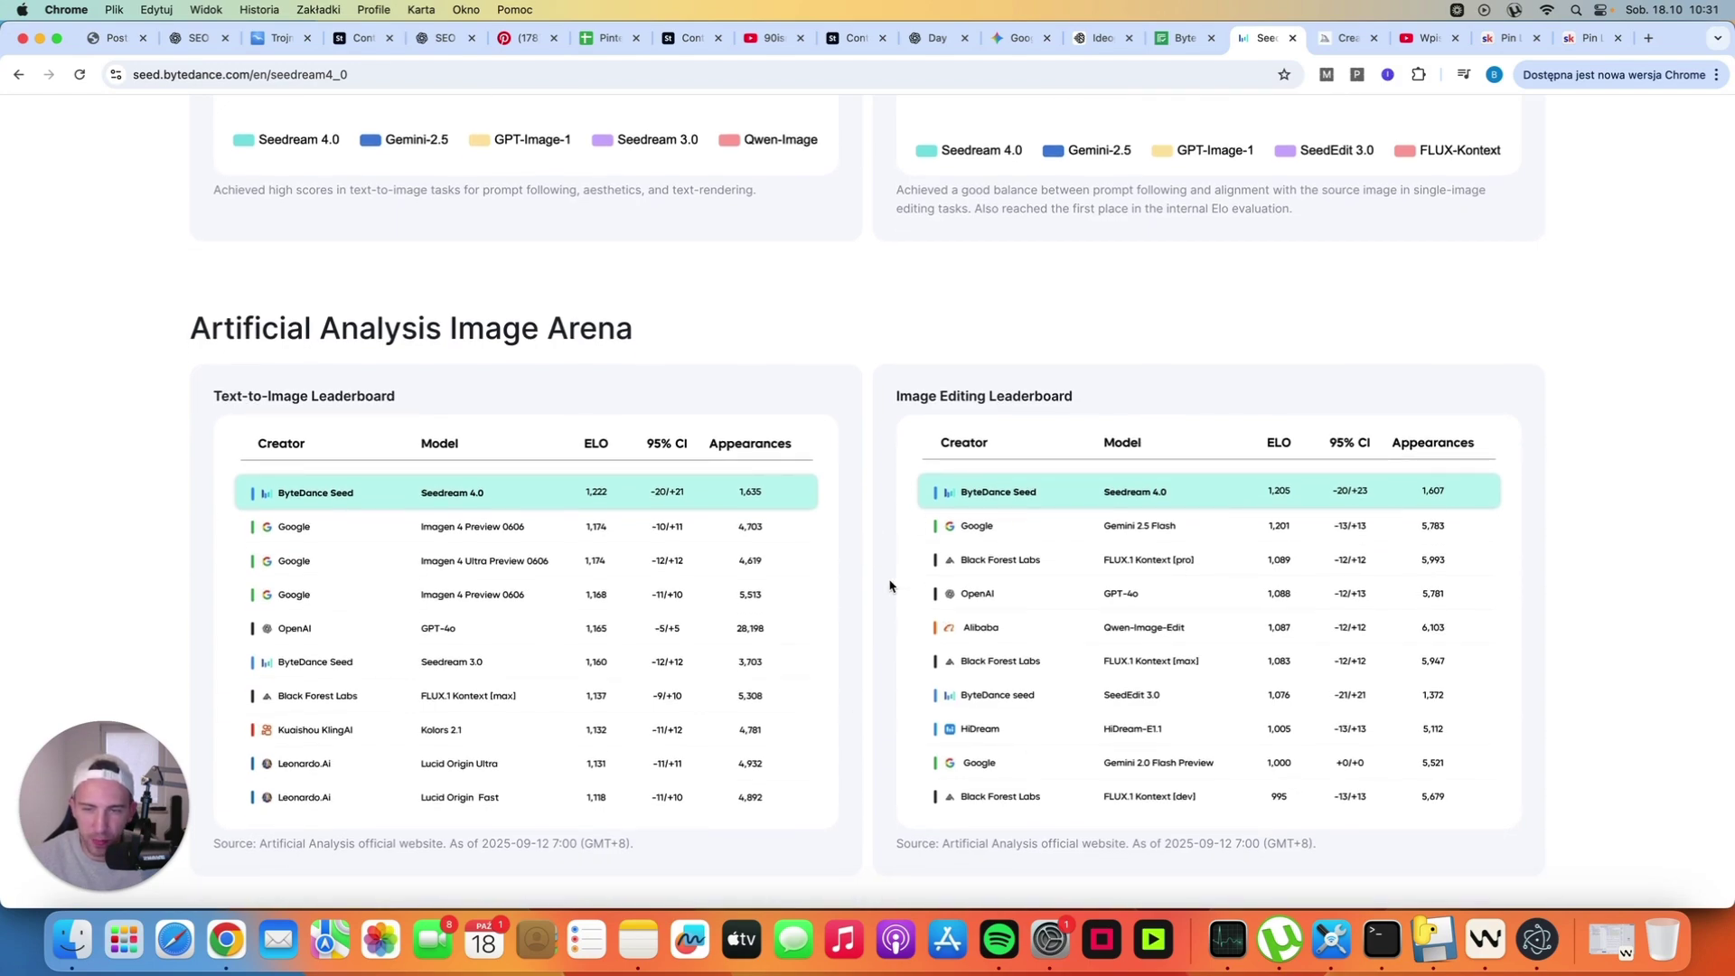
scroll(886, 584, "down", 1)
scroll(882, 588, "down", 2)
scroll(879, 590, "down", 2)
scroll(875, 589, "down", 1)
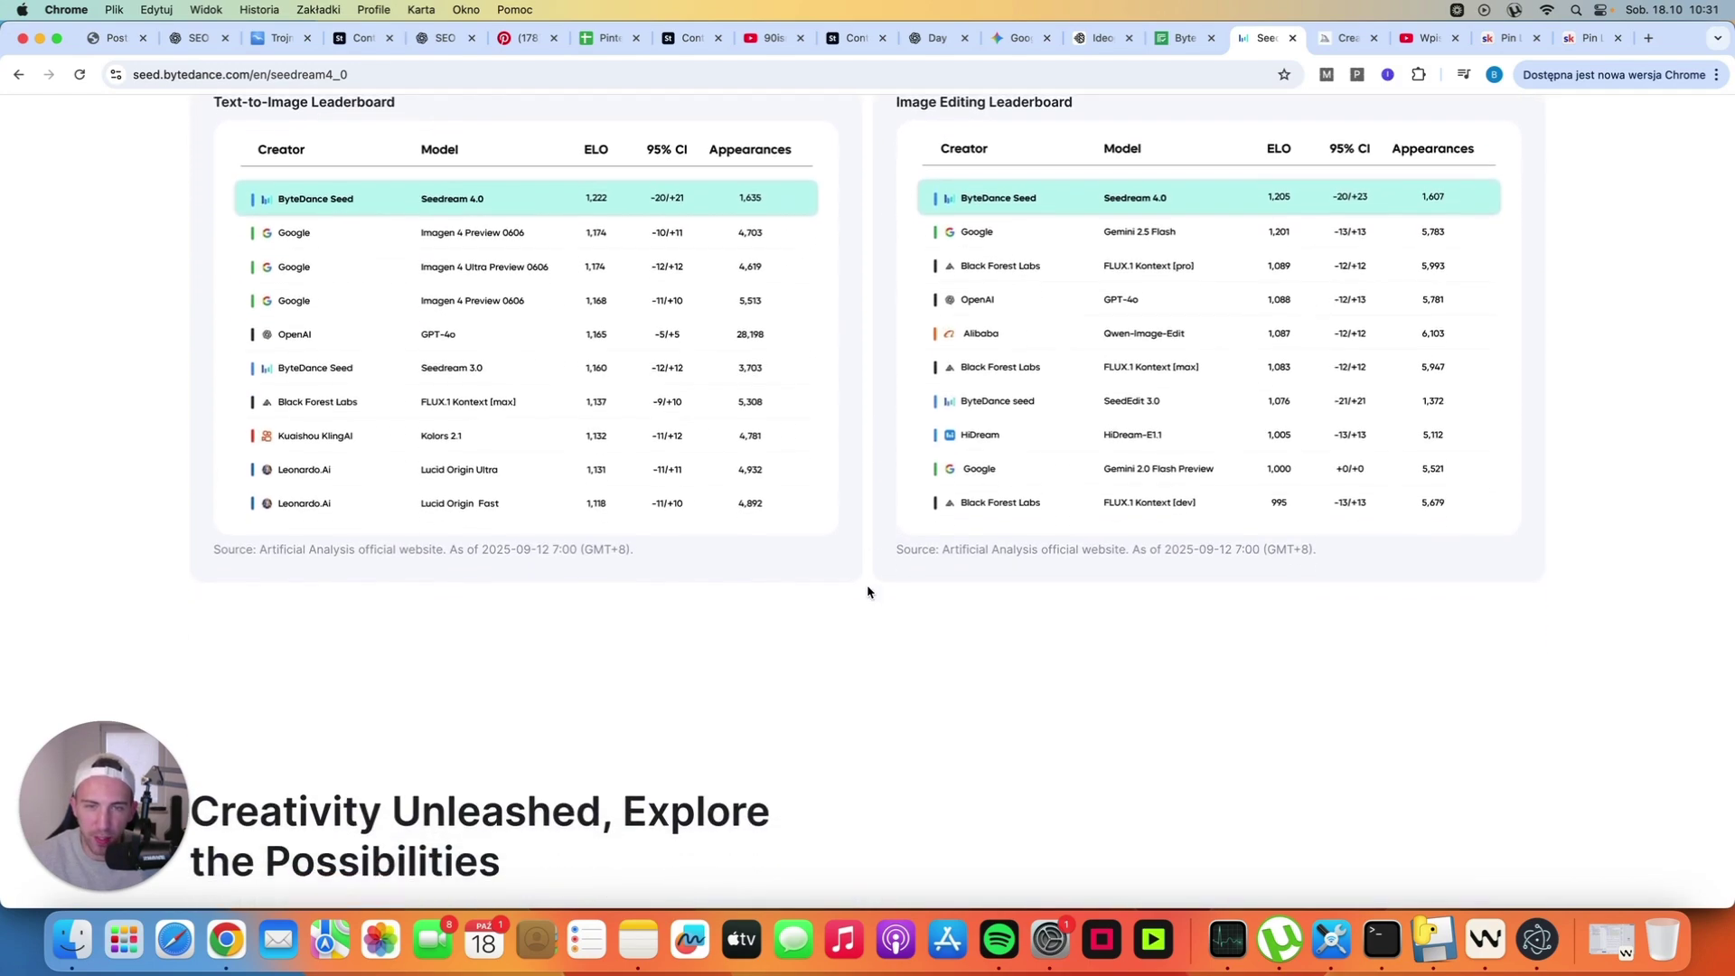
scroll(870, 591, "down", 2)
scroll(868, 592, "down", 2)
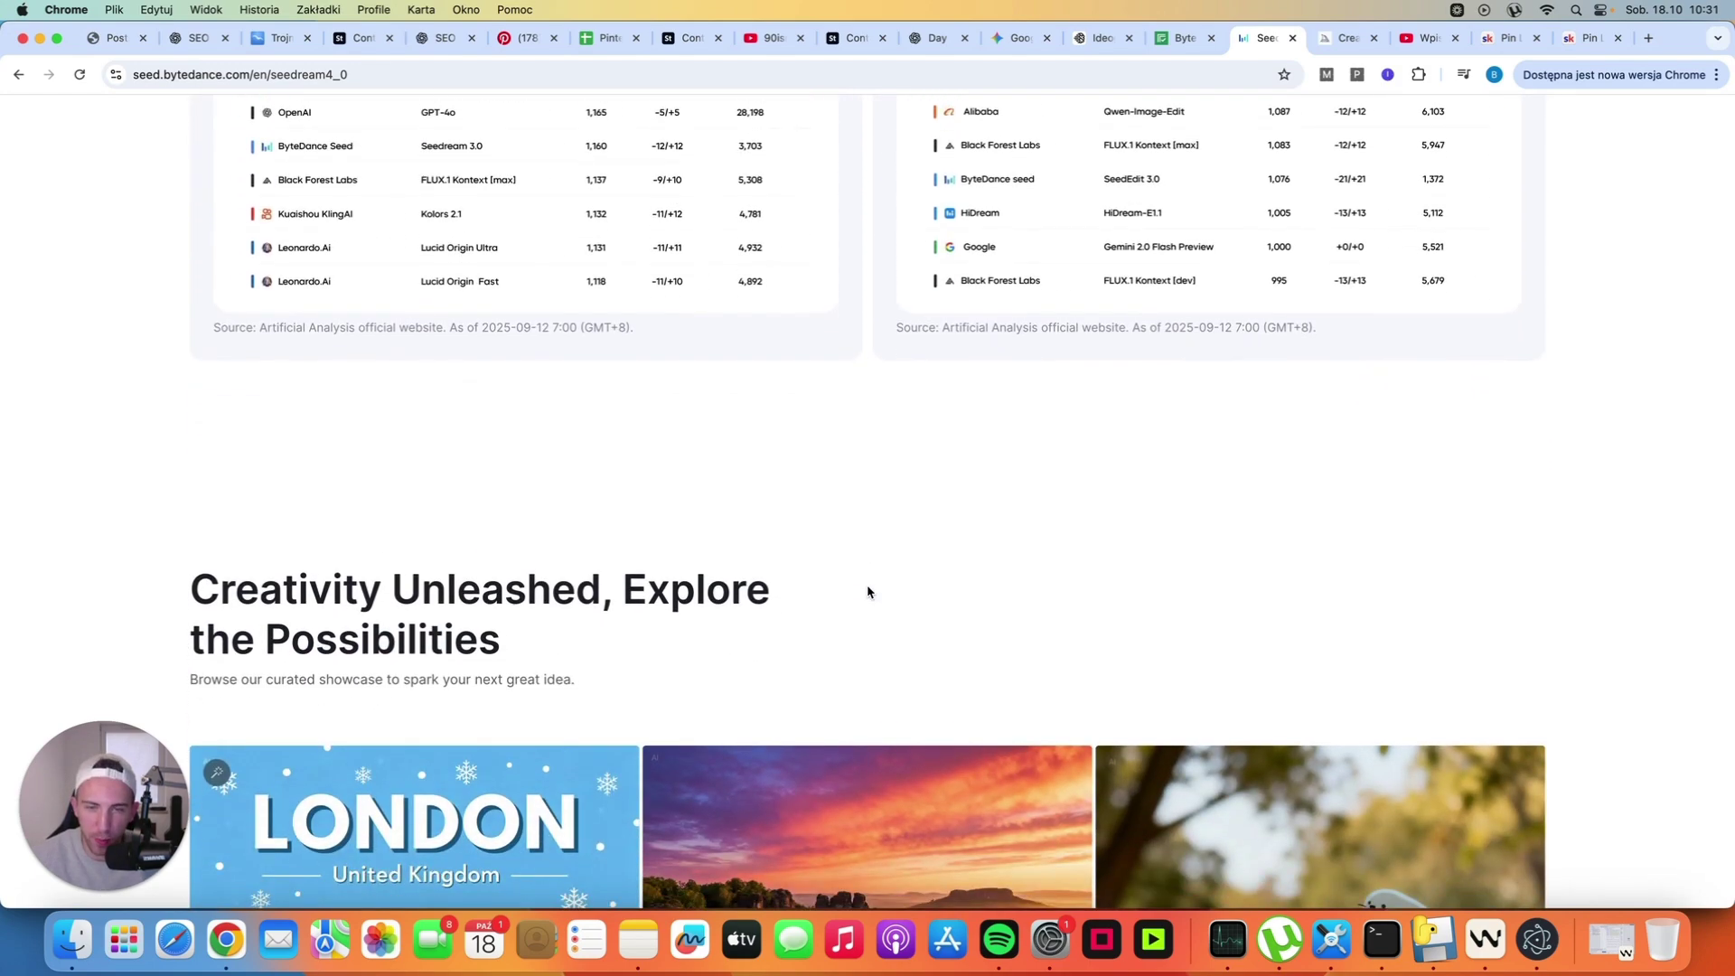
scroll(867, 591, "down", 1)
scroll(868, 592, "down", 1)
scroll(868, 591, "down", 1)
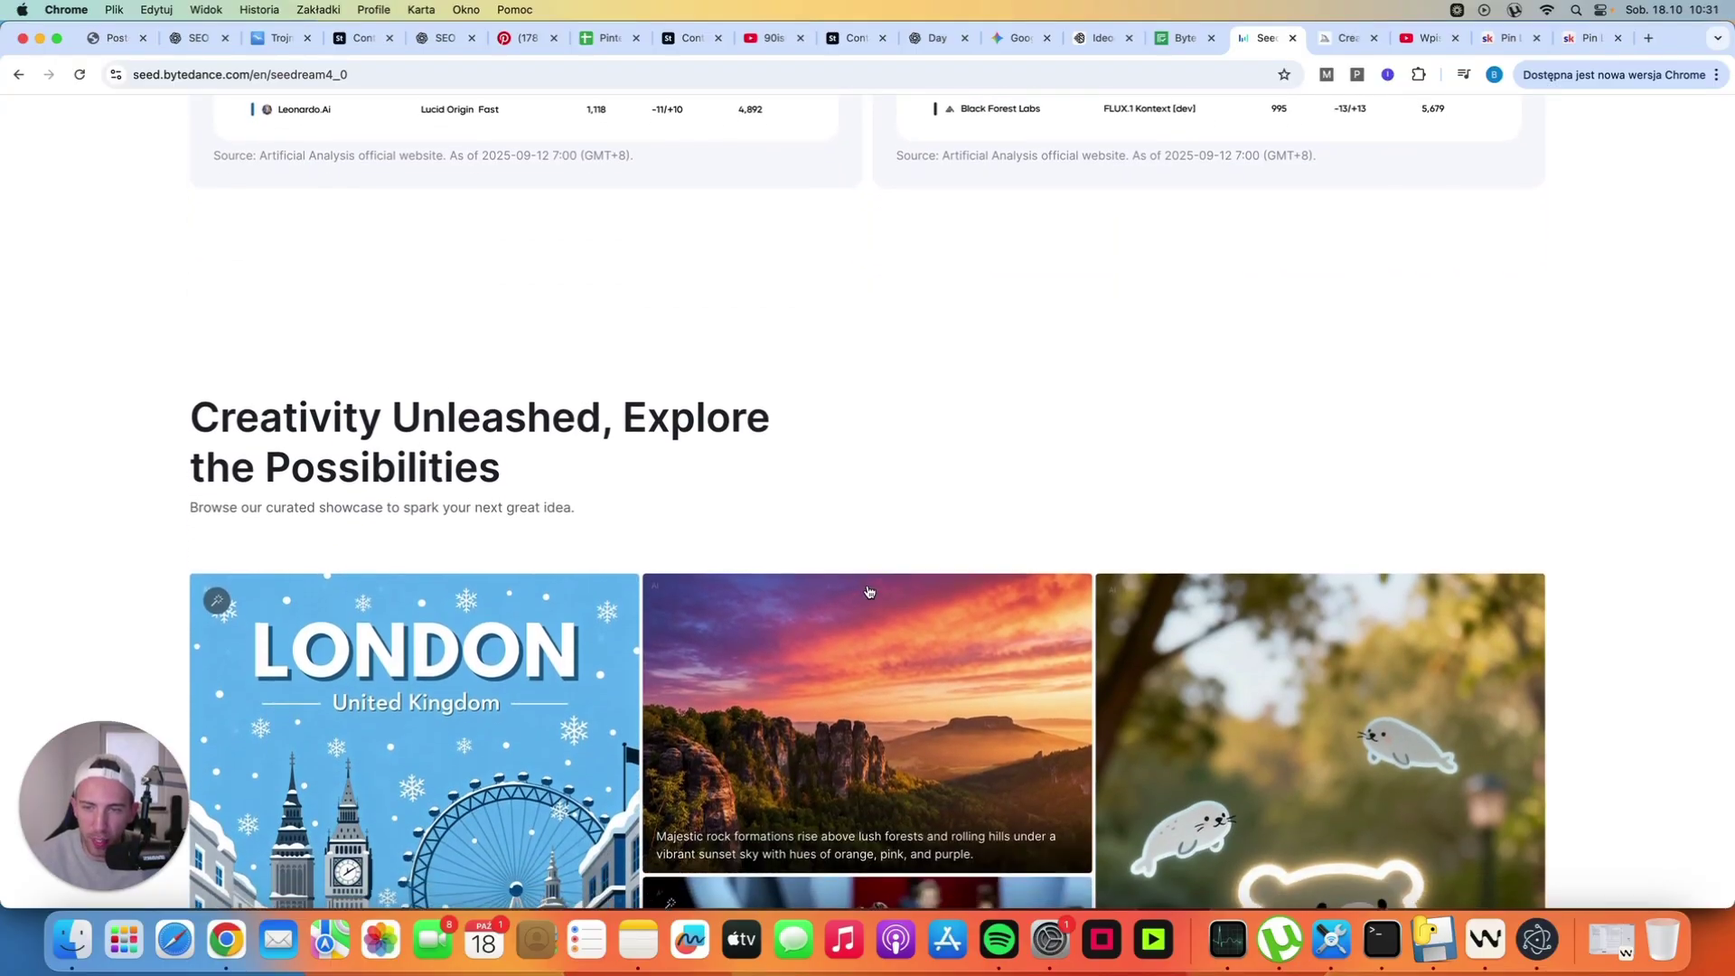
scroll(867, 591, "down", 2)
scroll(867, 591, "down", 1)
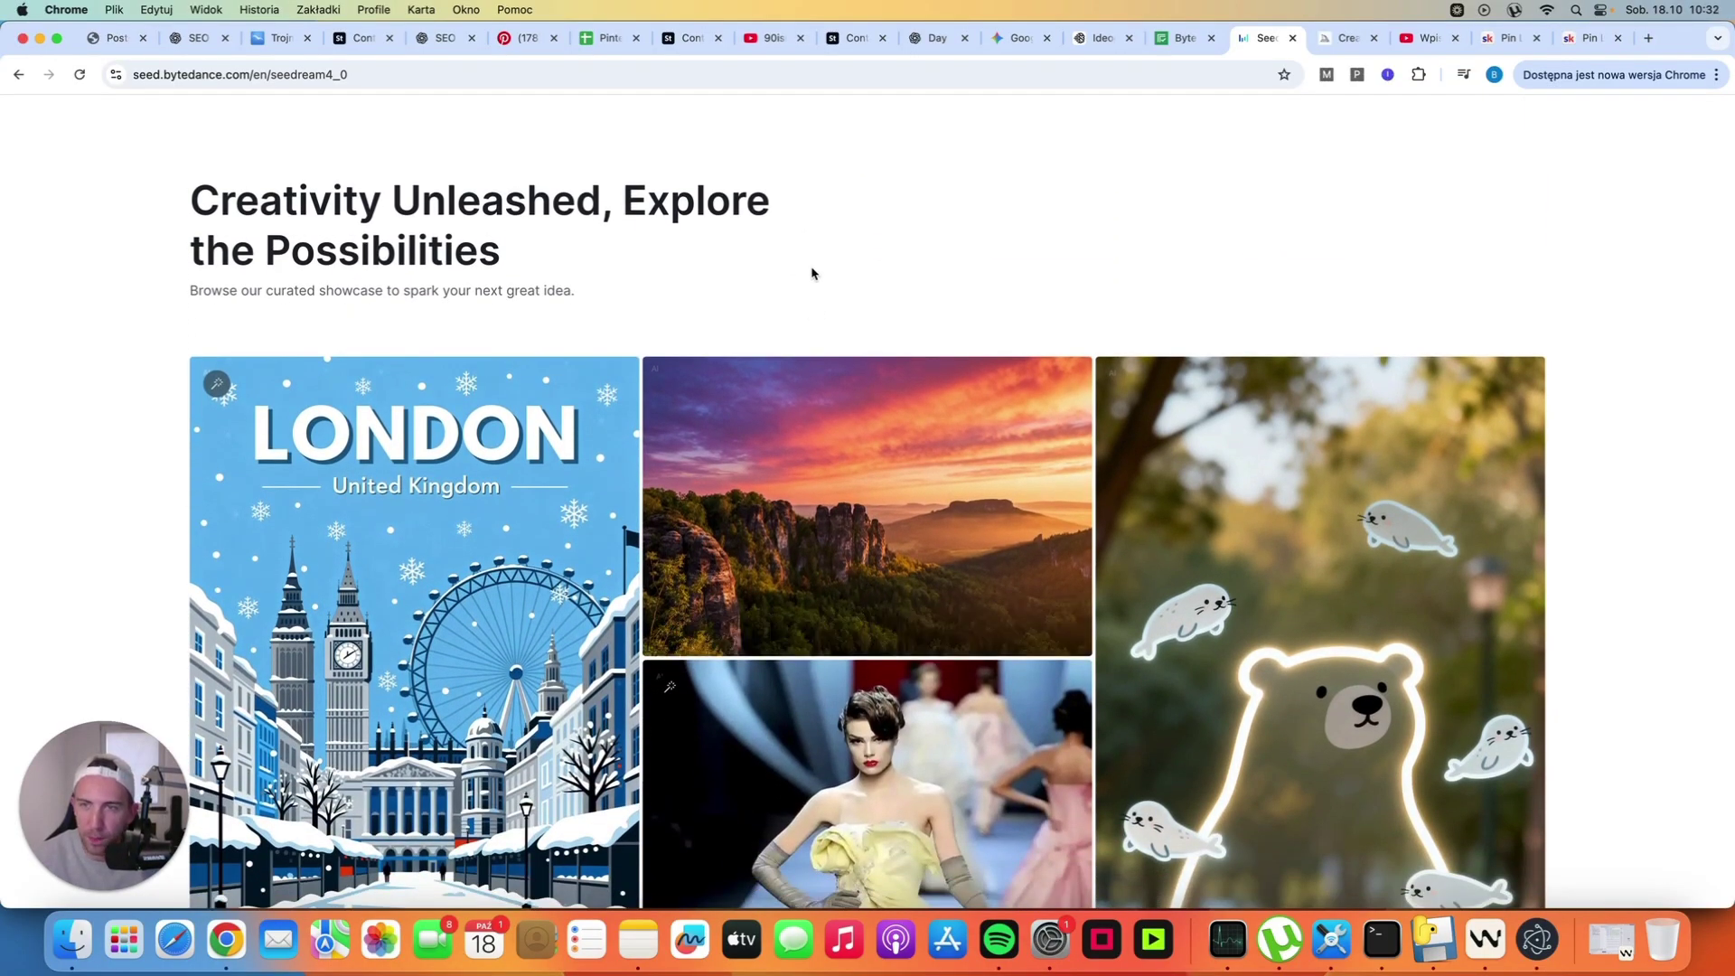
scroll(816, 314, "down", 2)
scroll(875, 455, "down", 2)
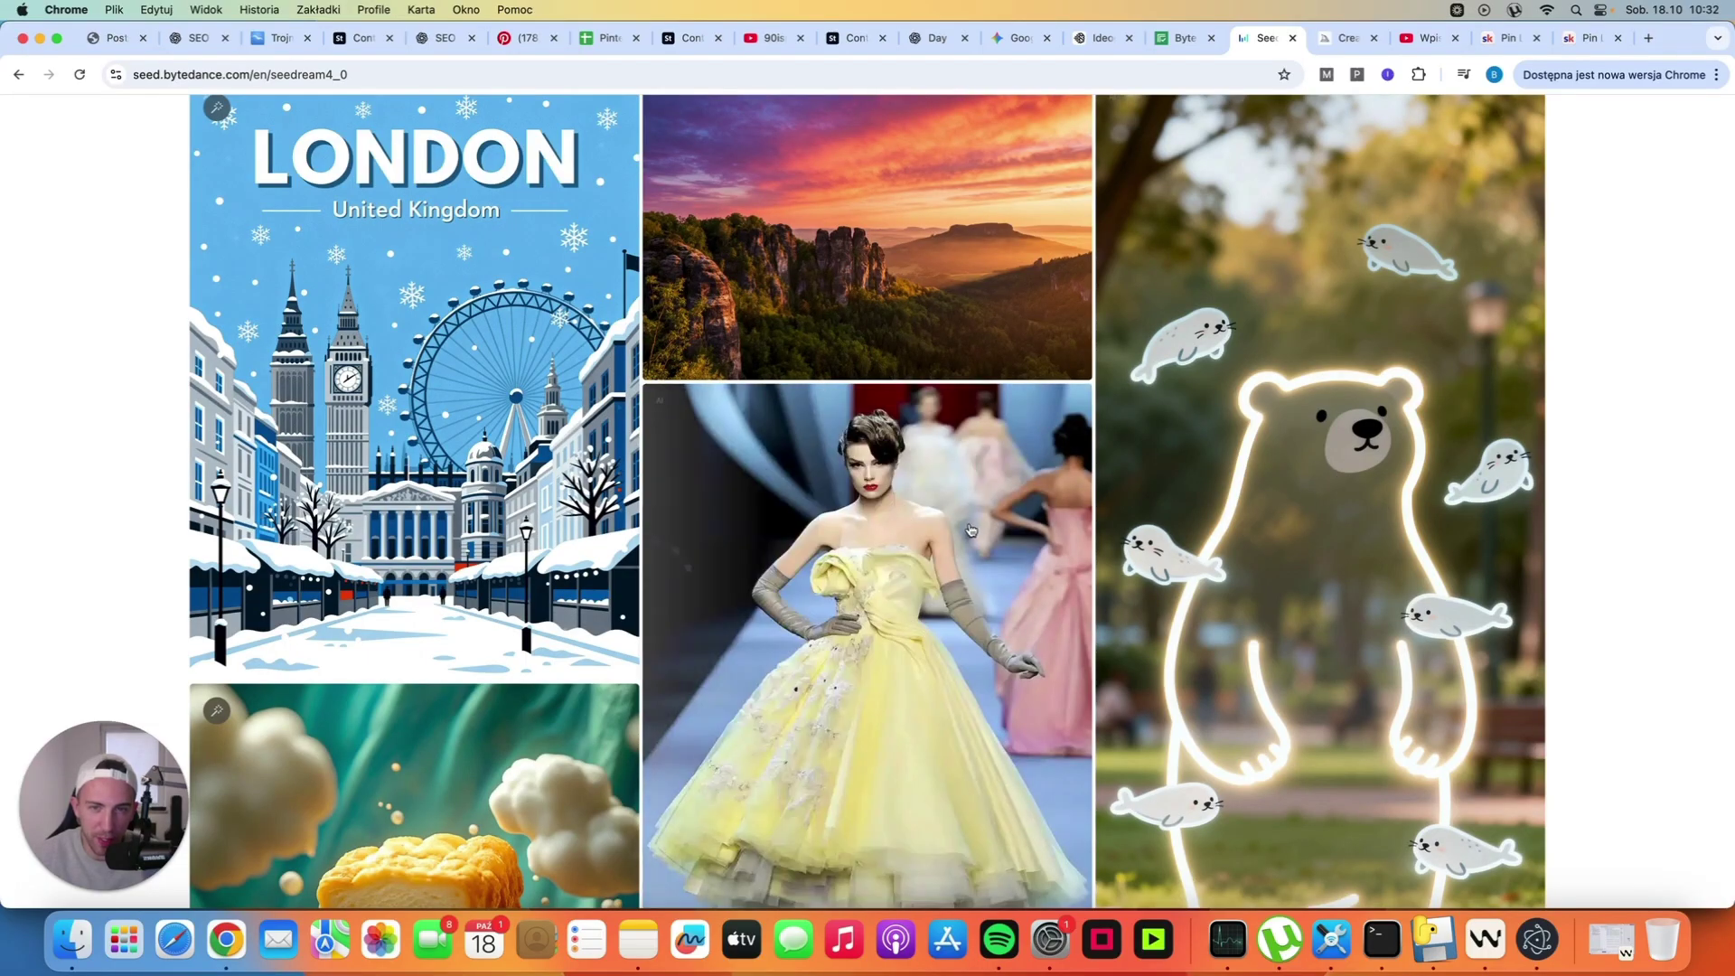
scroll(969, 531, "down", 1)
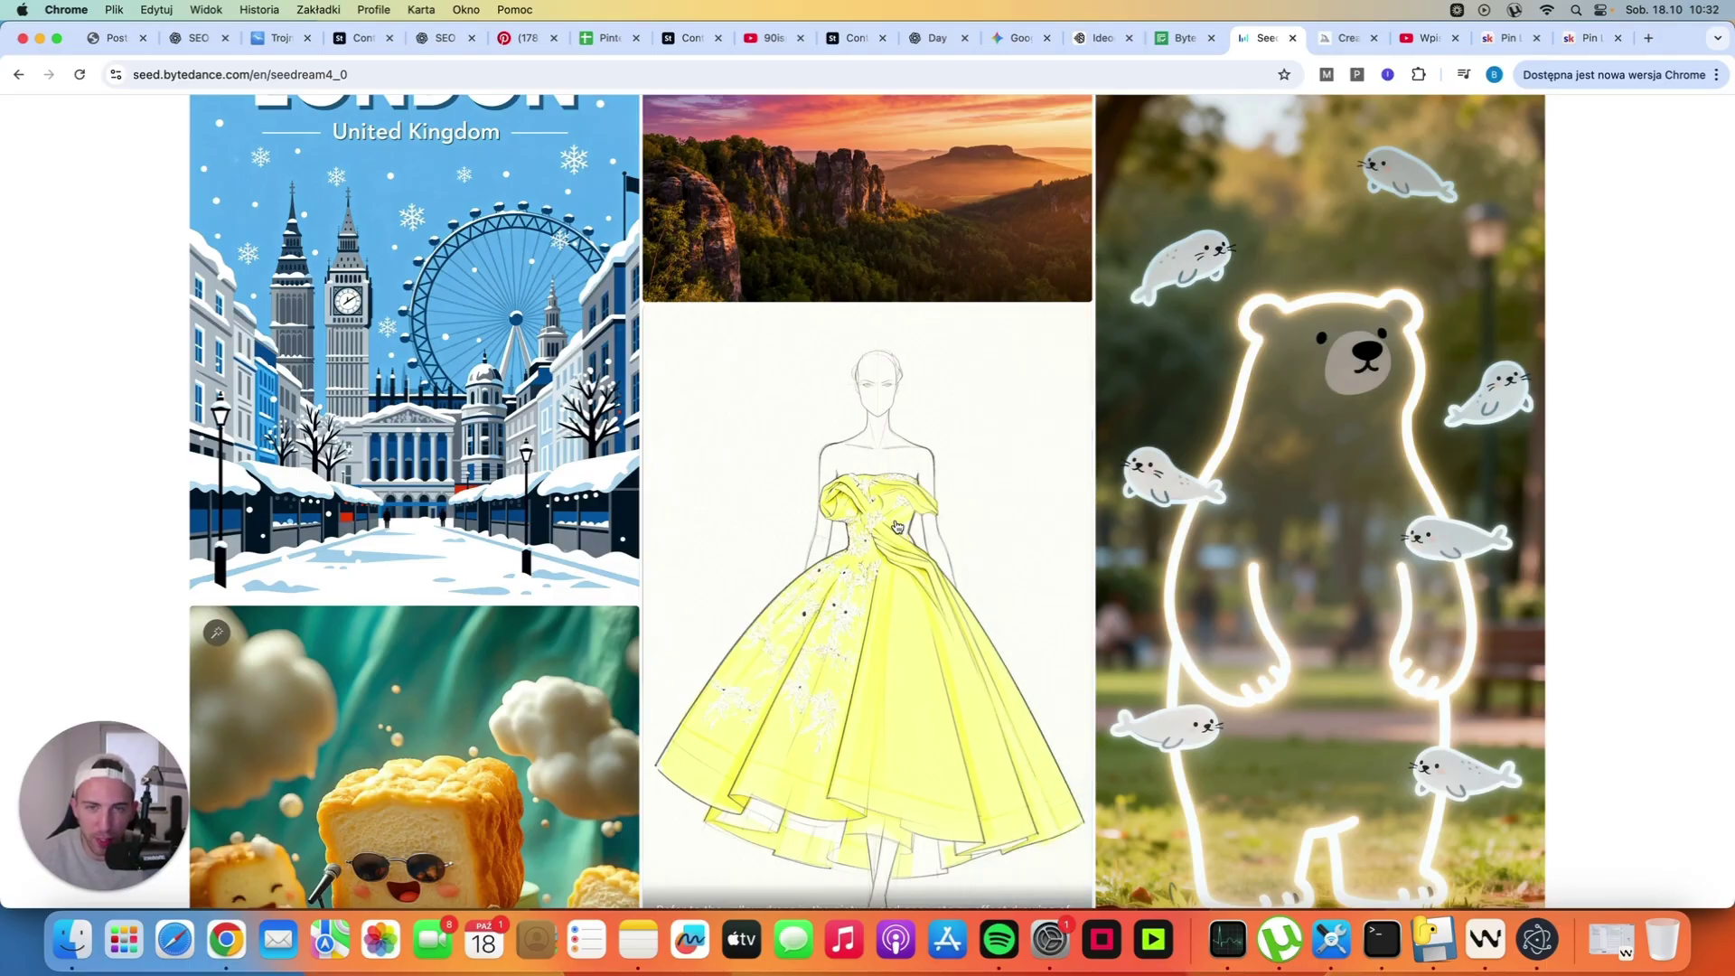
scroll(1183, 461, "down", 1)
scroll(1183, 461, "up", 1)
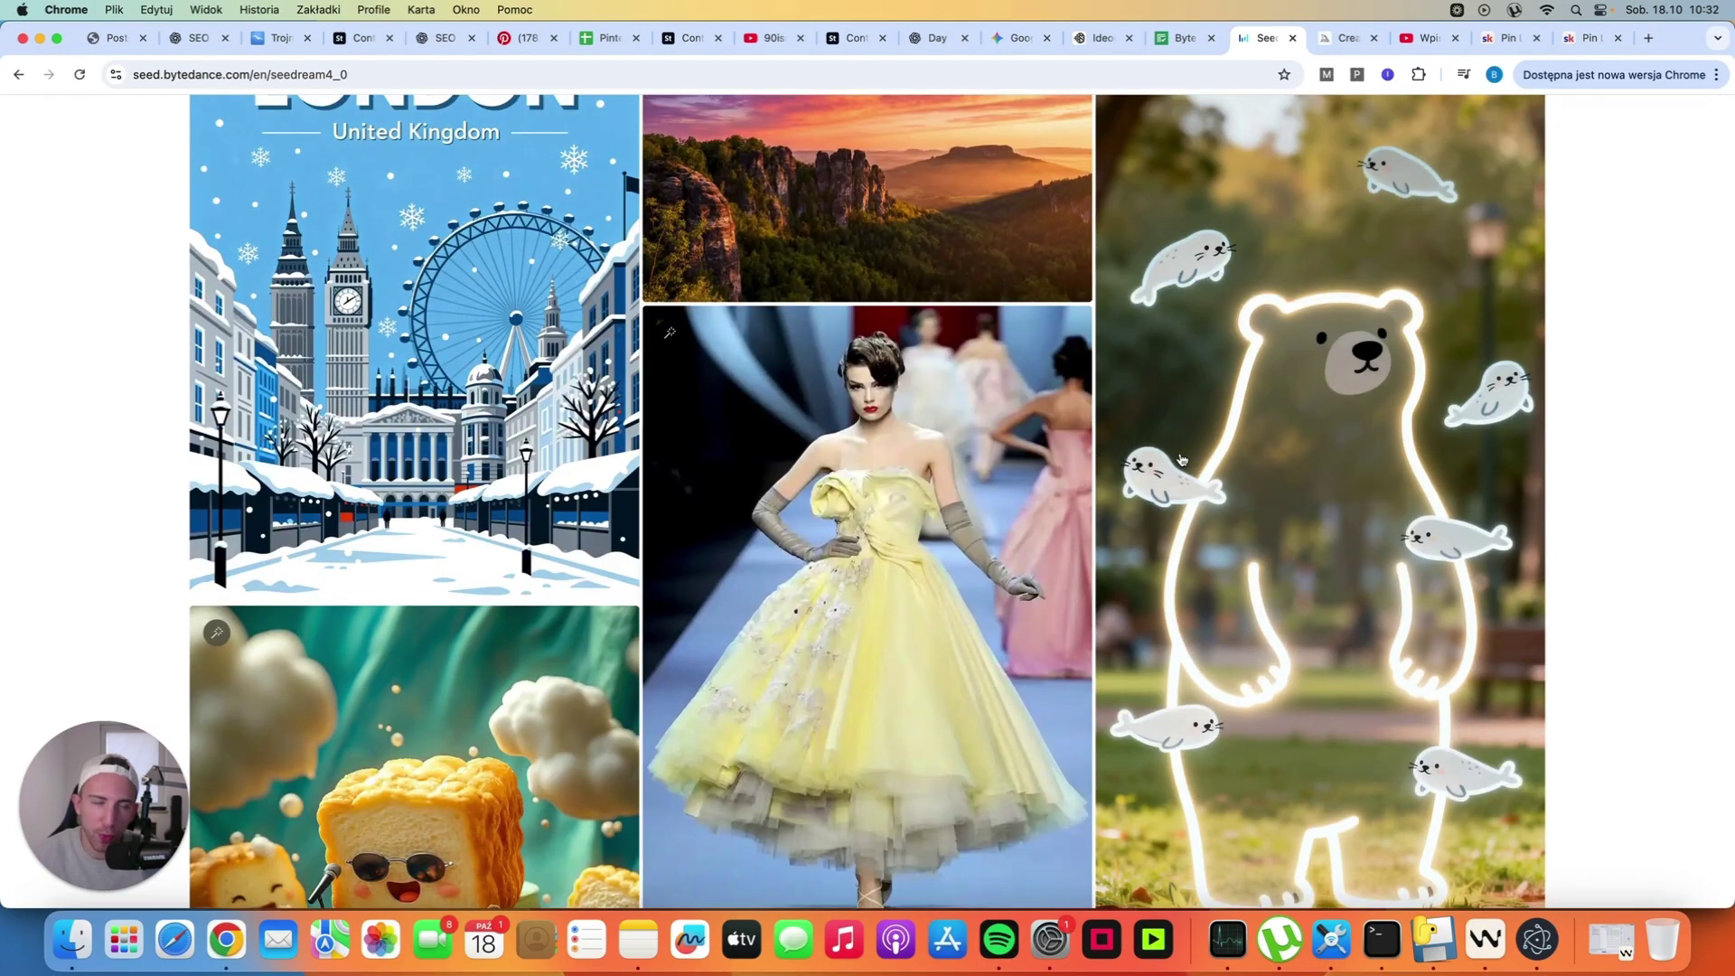
scroll(1173, 512, "down", 4)
scroll(1174, 513, "down", 4)
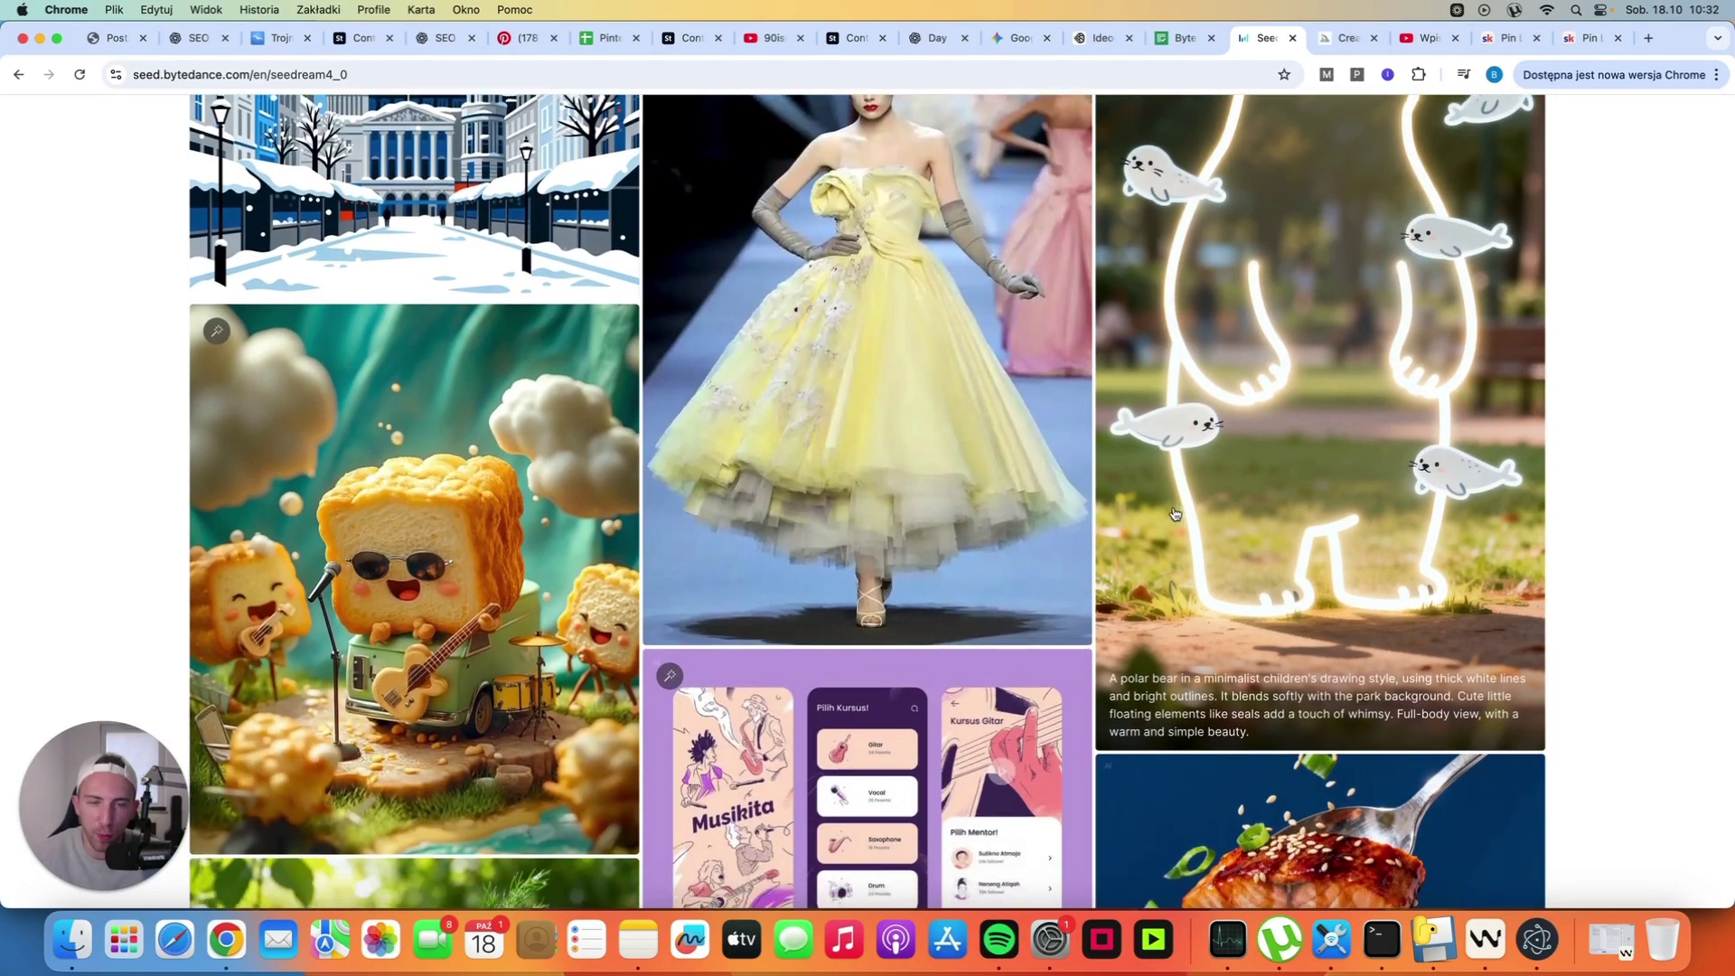
scroll(1559, 585, "down", 4)
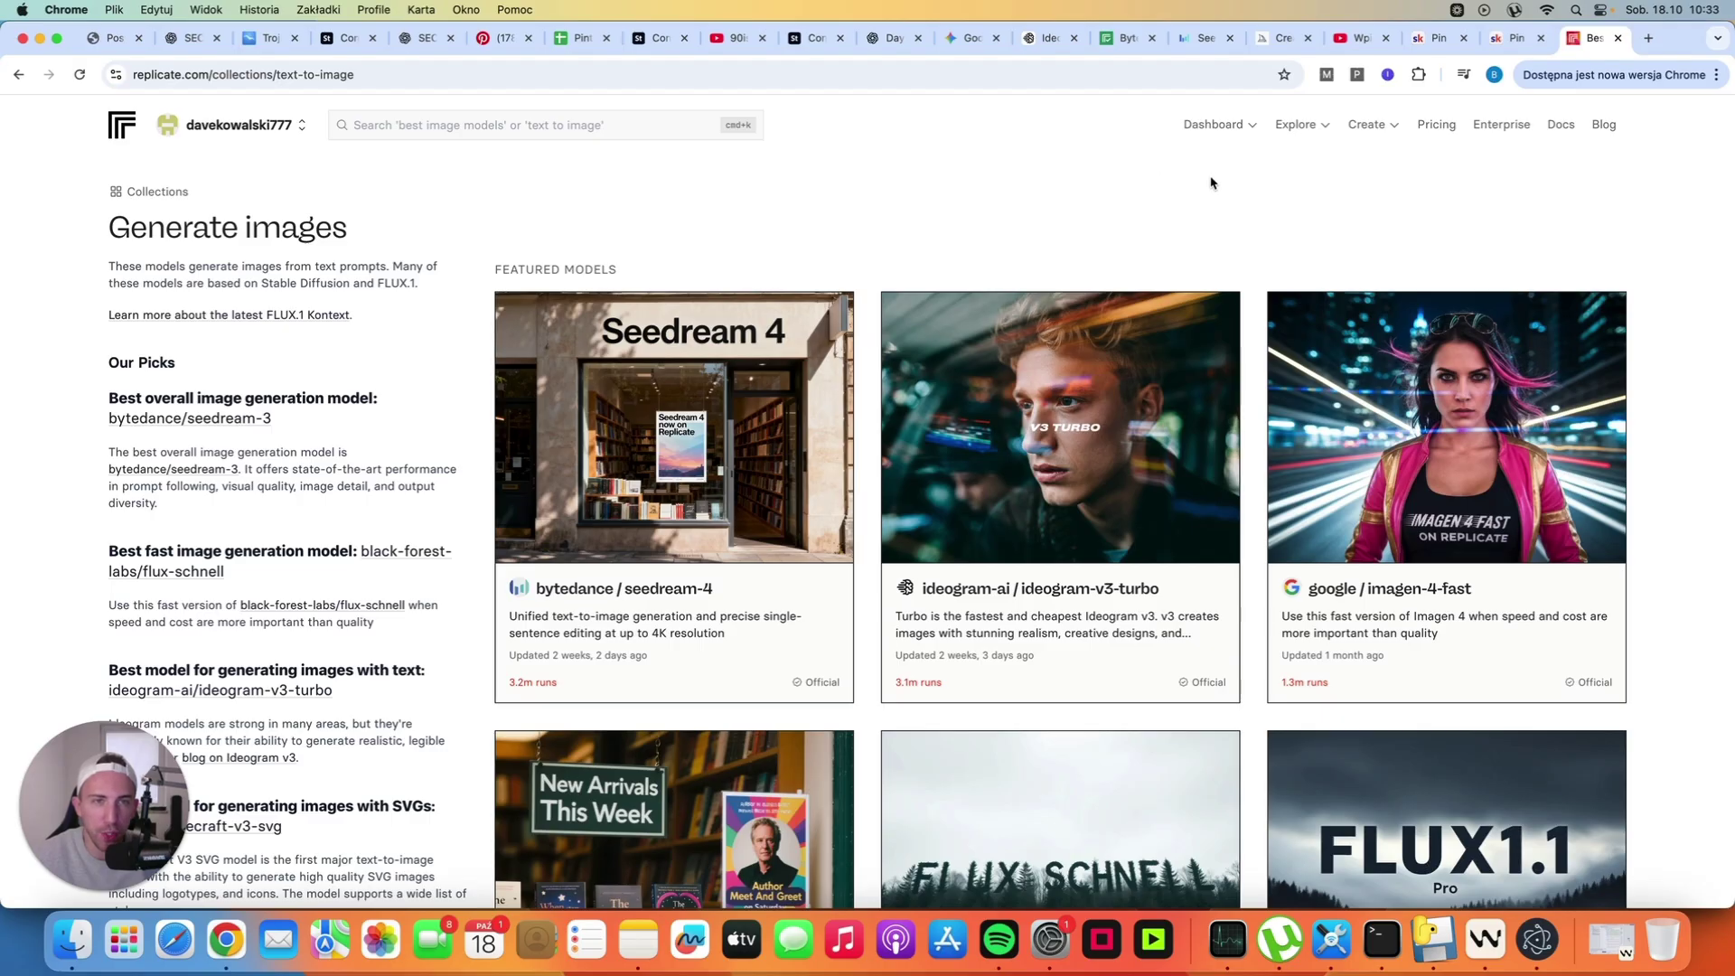
Use the Explore options to reach the seedream-4 model card in the Generate images collection
left_click(1294, 123)
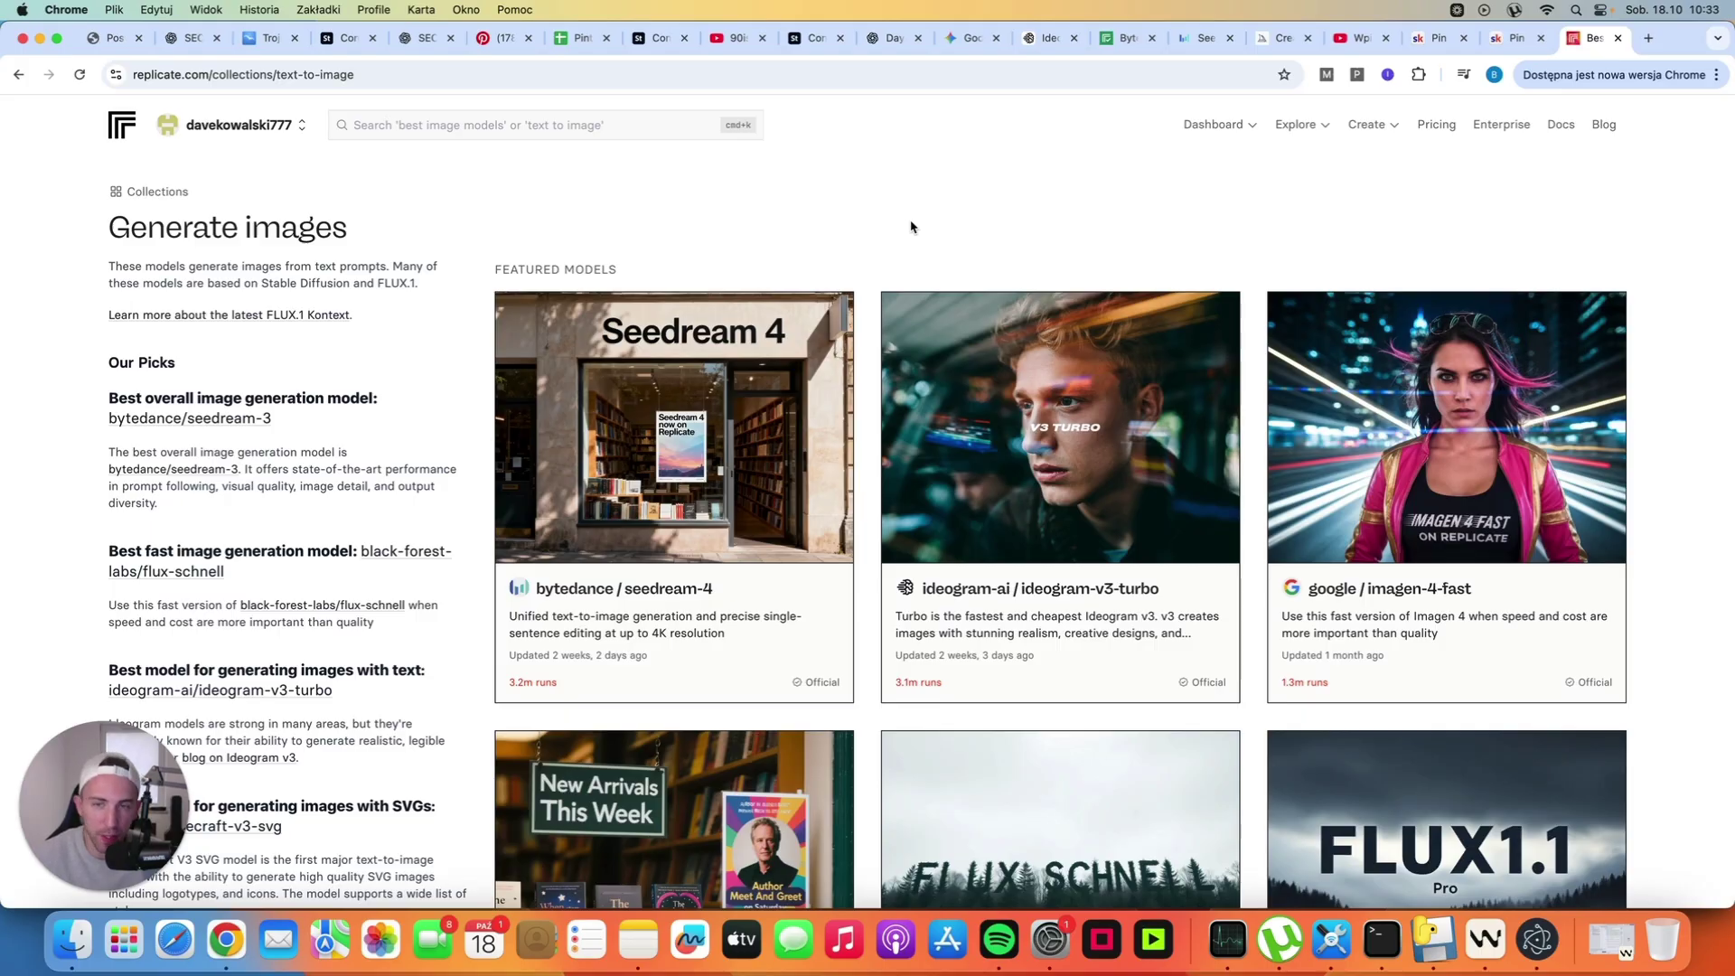
left_click(749, 496)
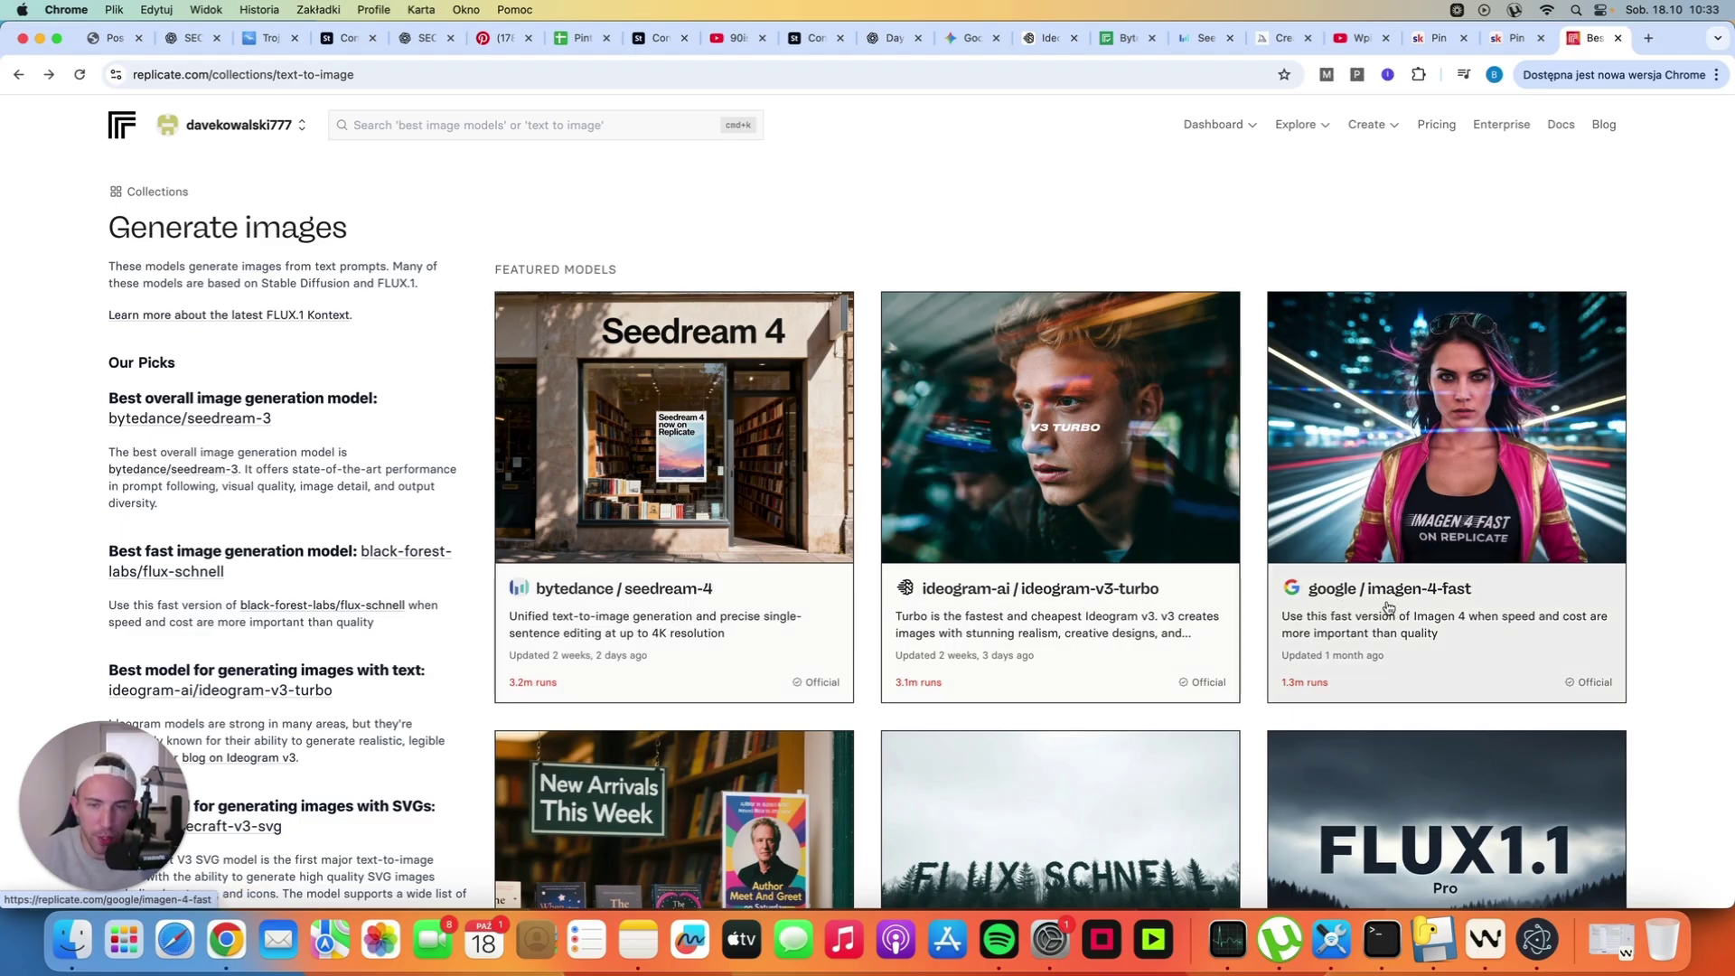
scroll(1691, 556, "down", 3)
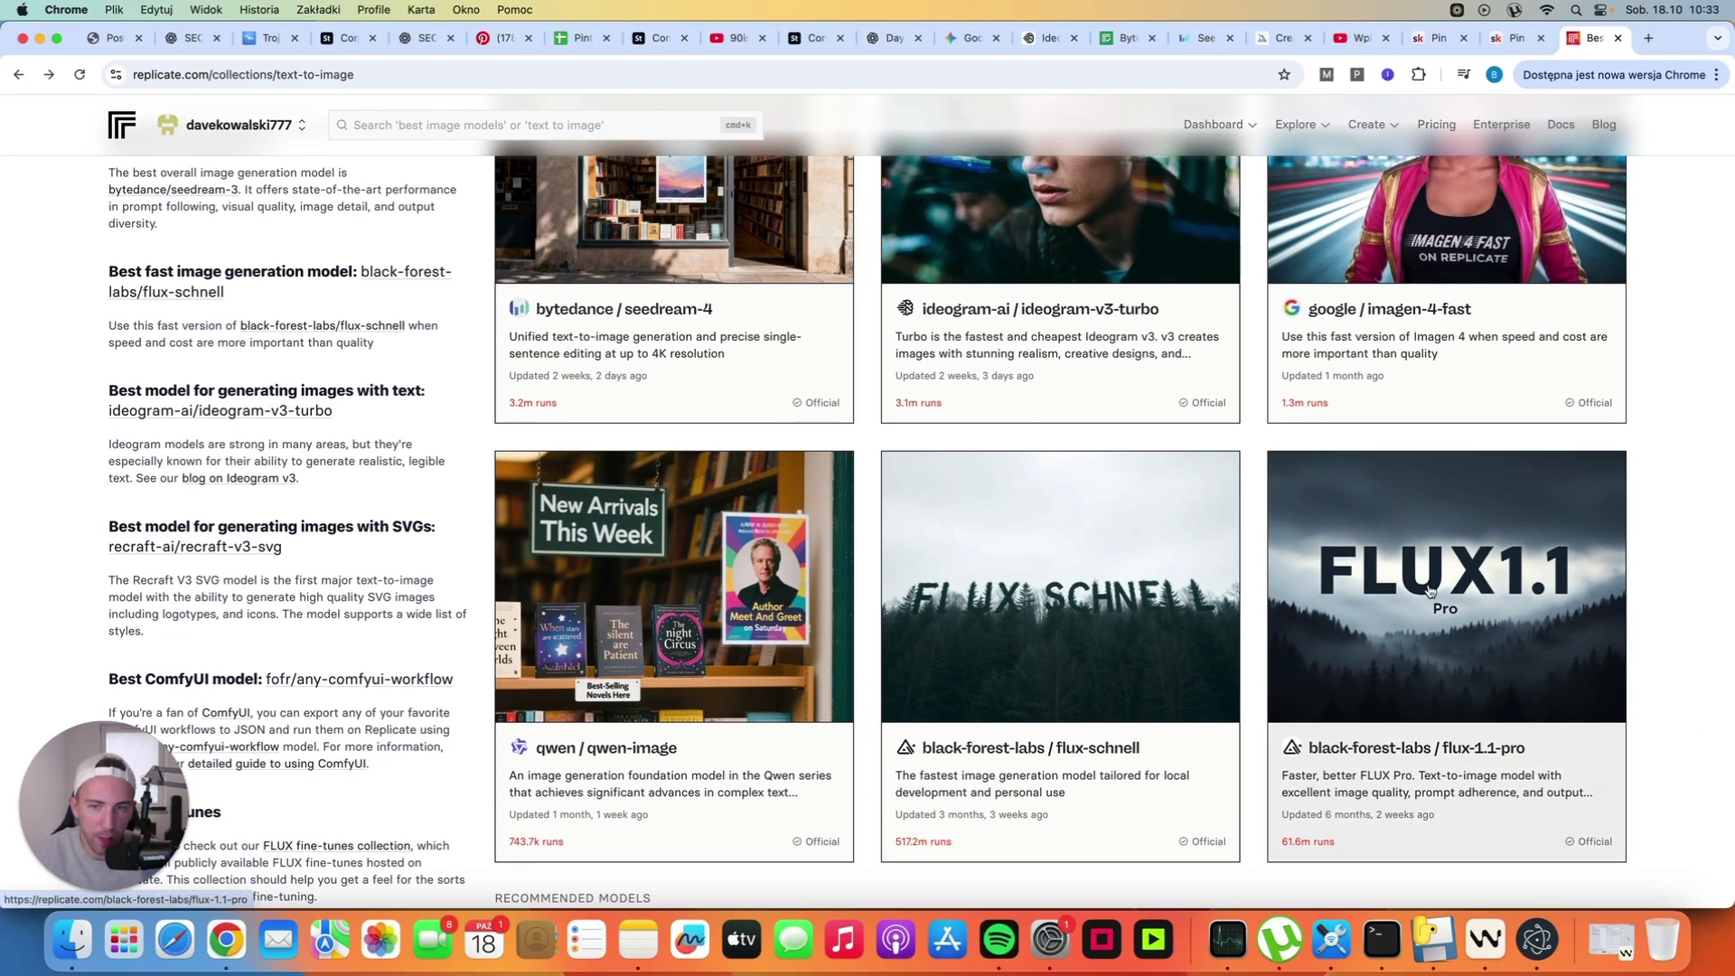
scroll(1374, 701, "down", 3)
scroll(680, 577, "up", 4)
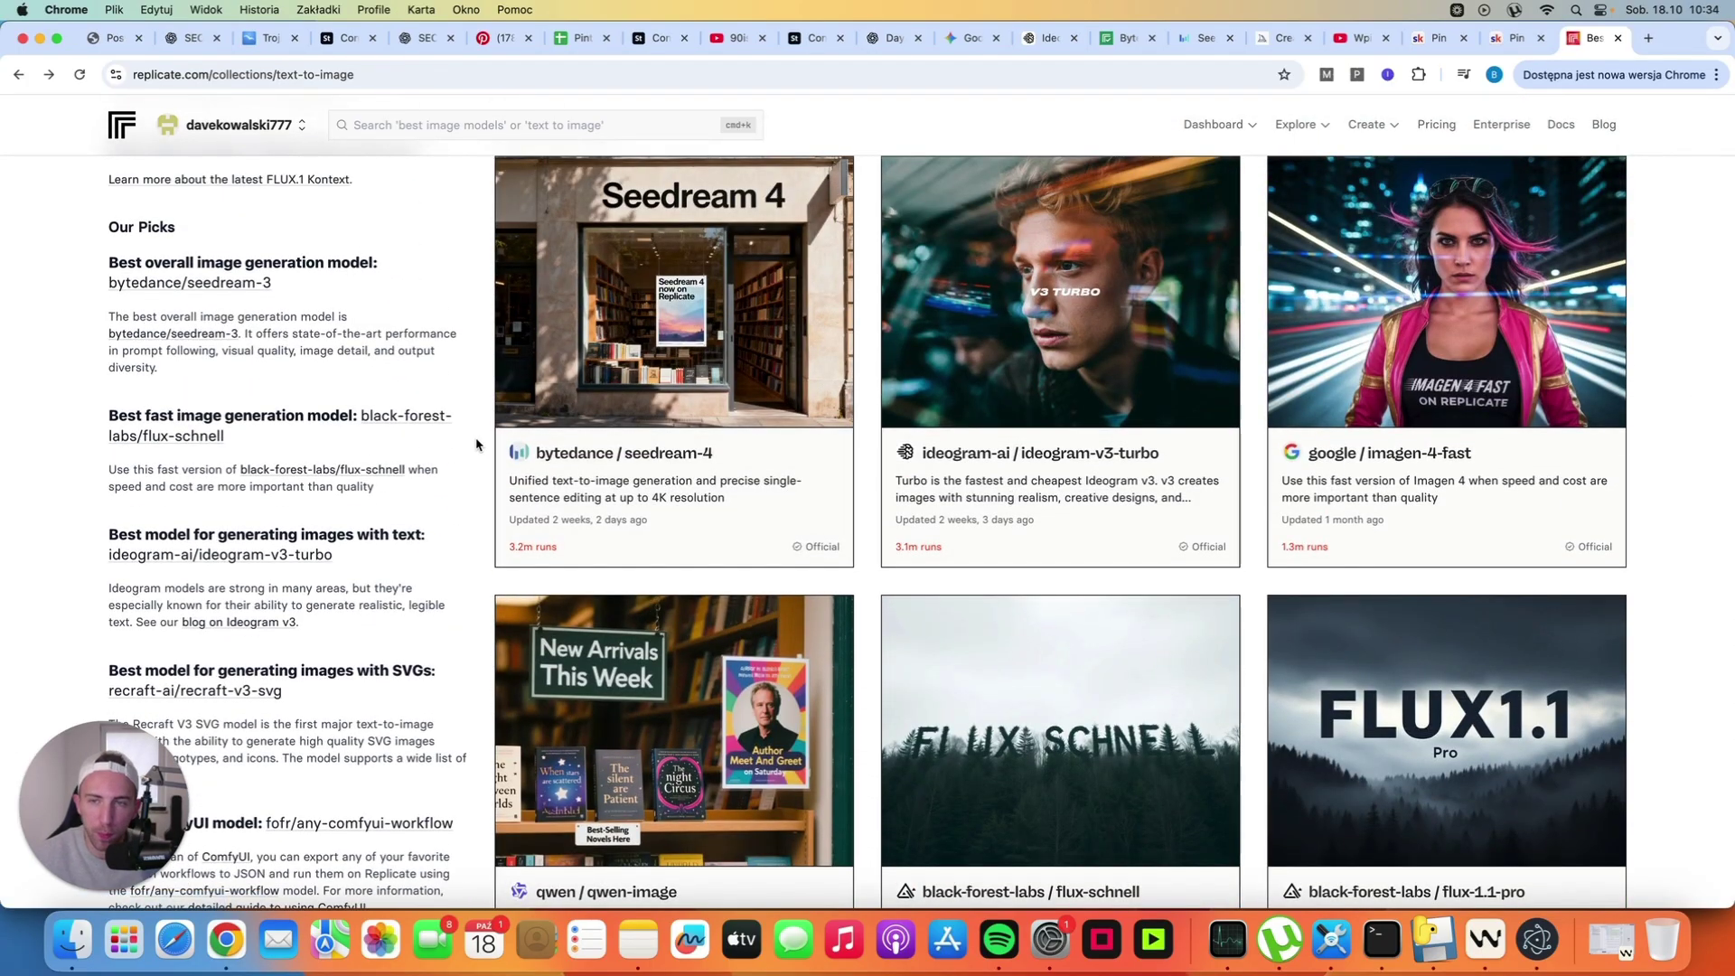
scroll(472, 442, "up", 1)
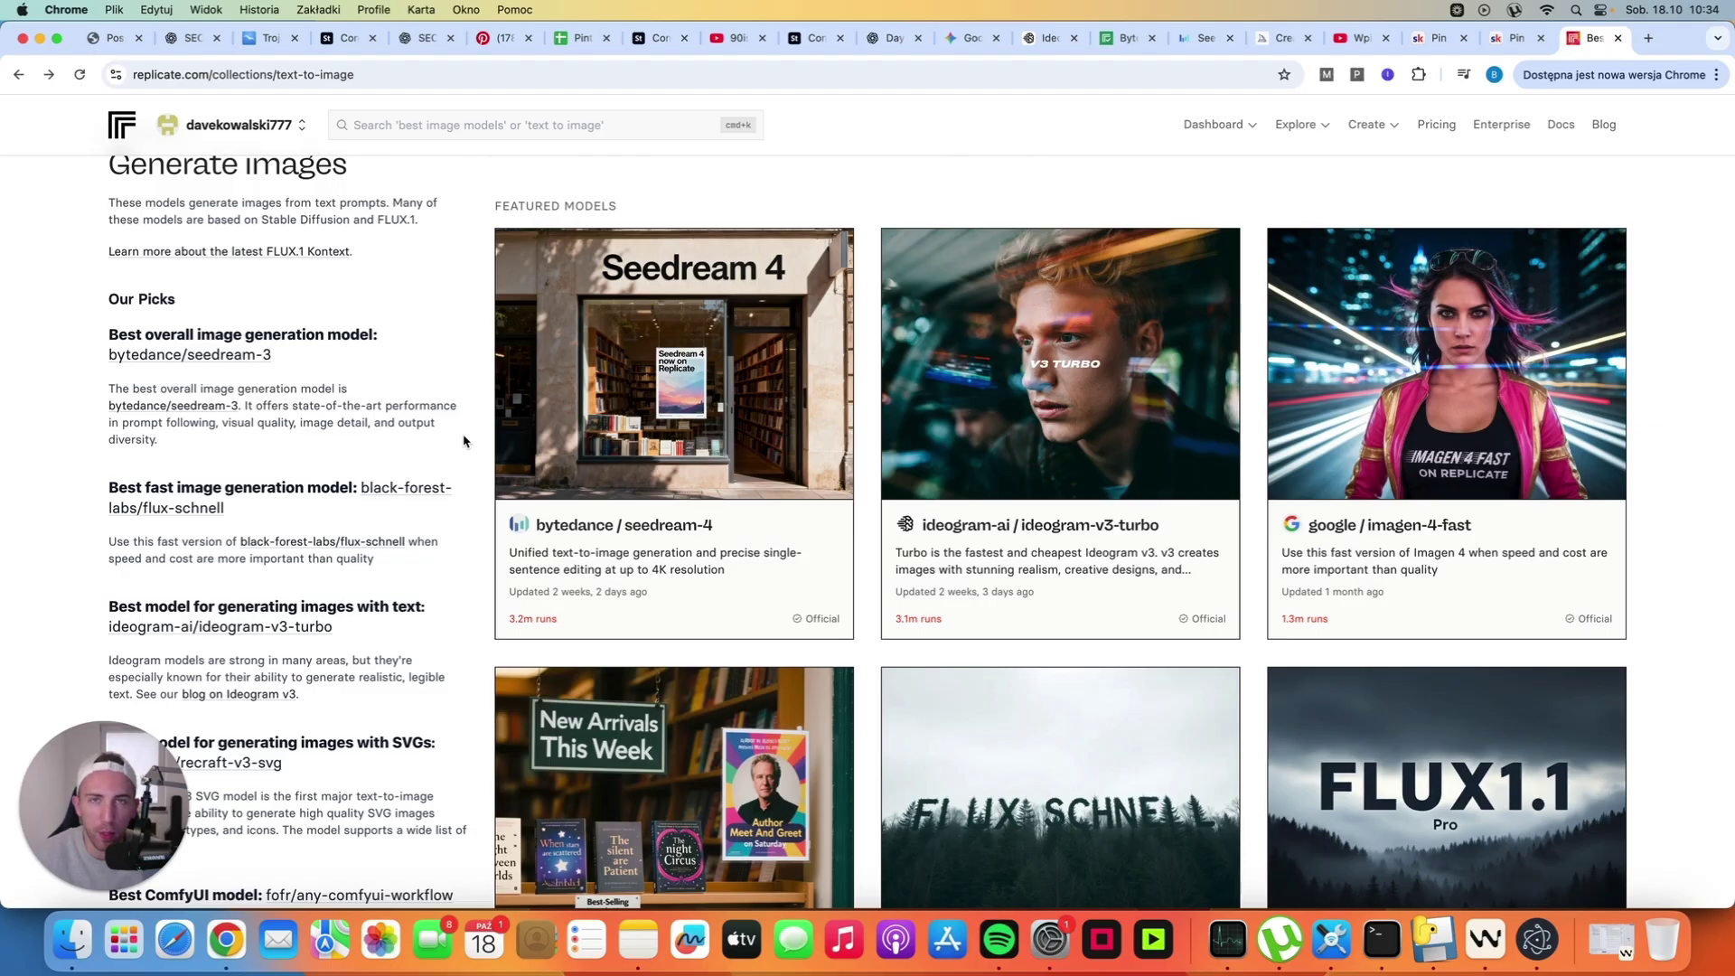
scroll(464, 440, "up", 1)
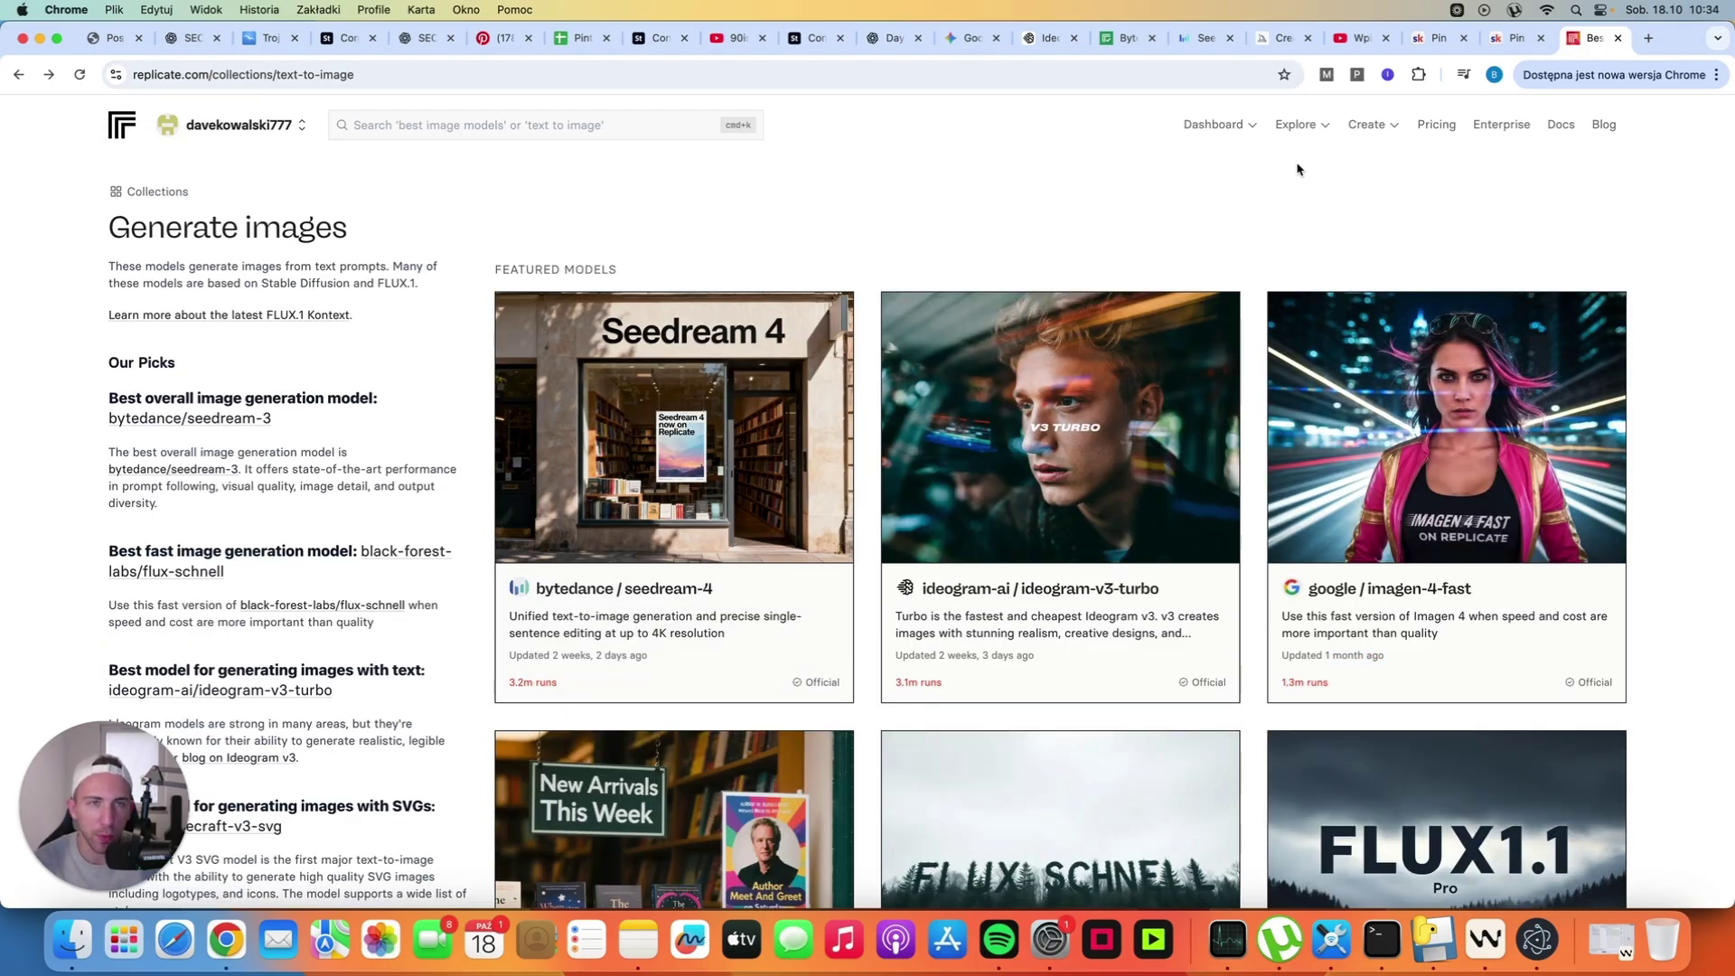
Dismiss the Explore menu and open the bytedance/seedream-4 playground
left_click(1301, 135)
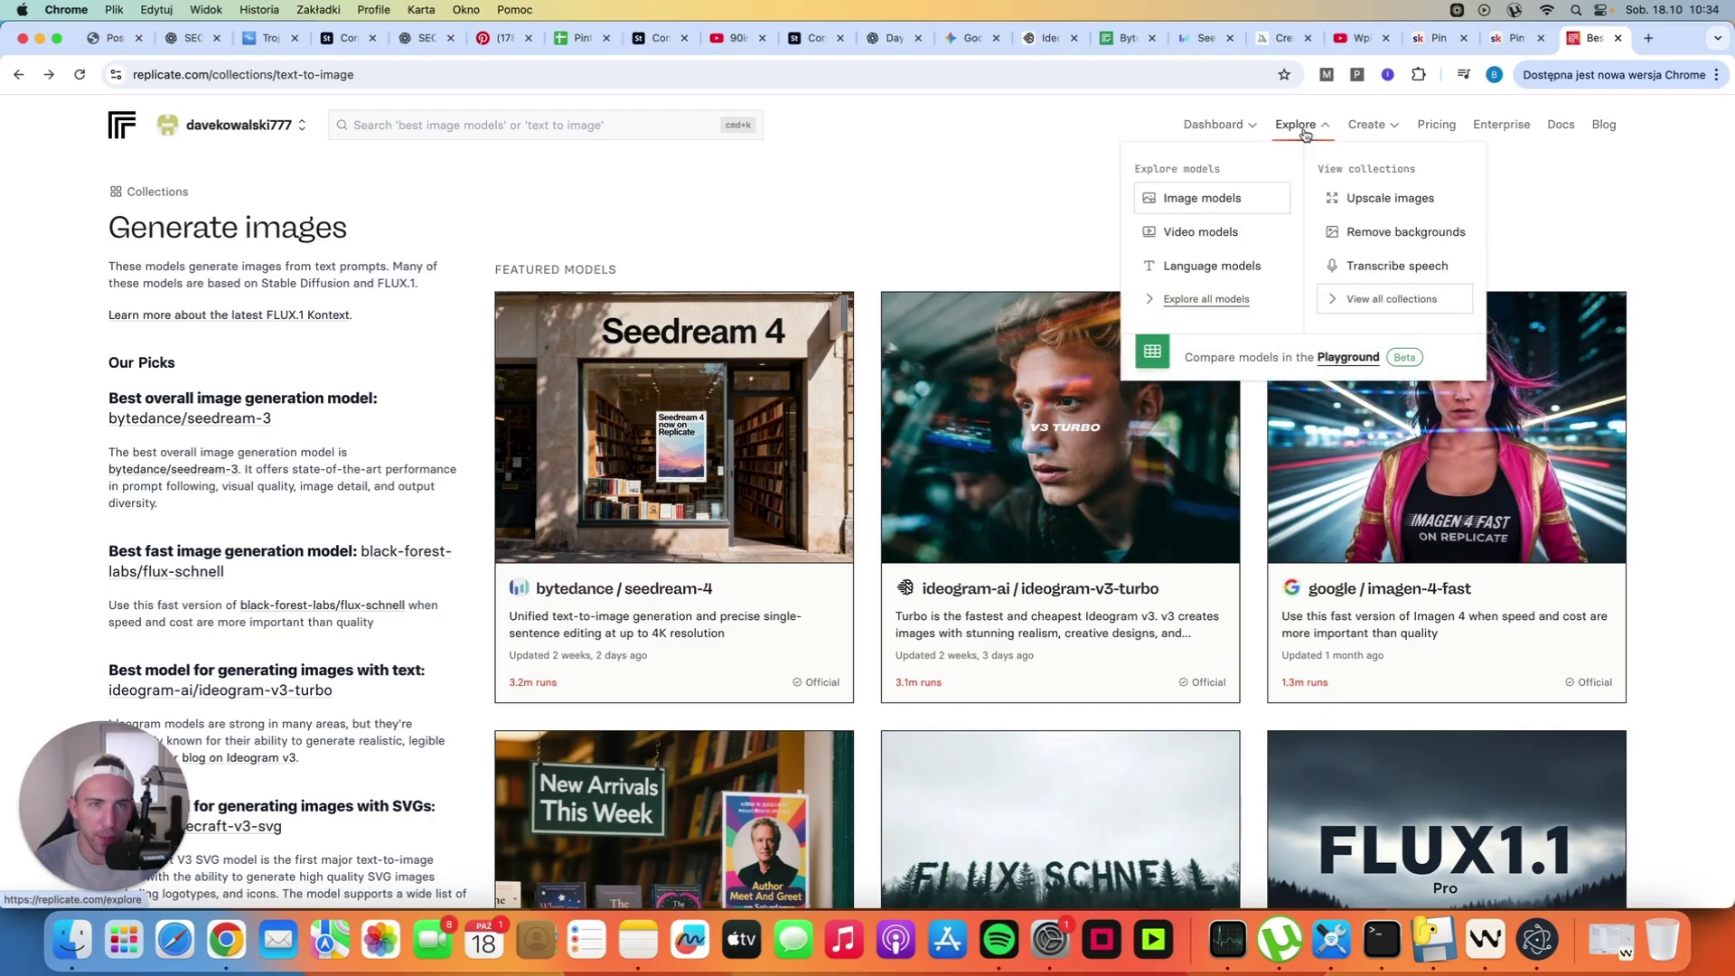
left_click(1216, 201)
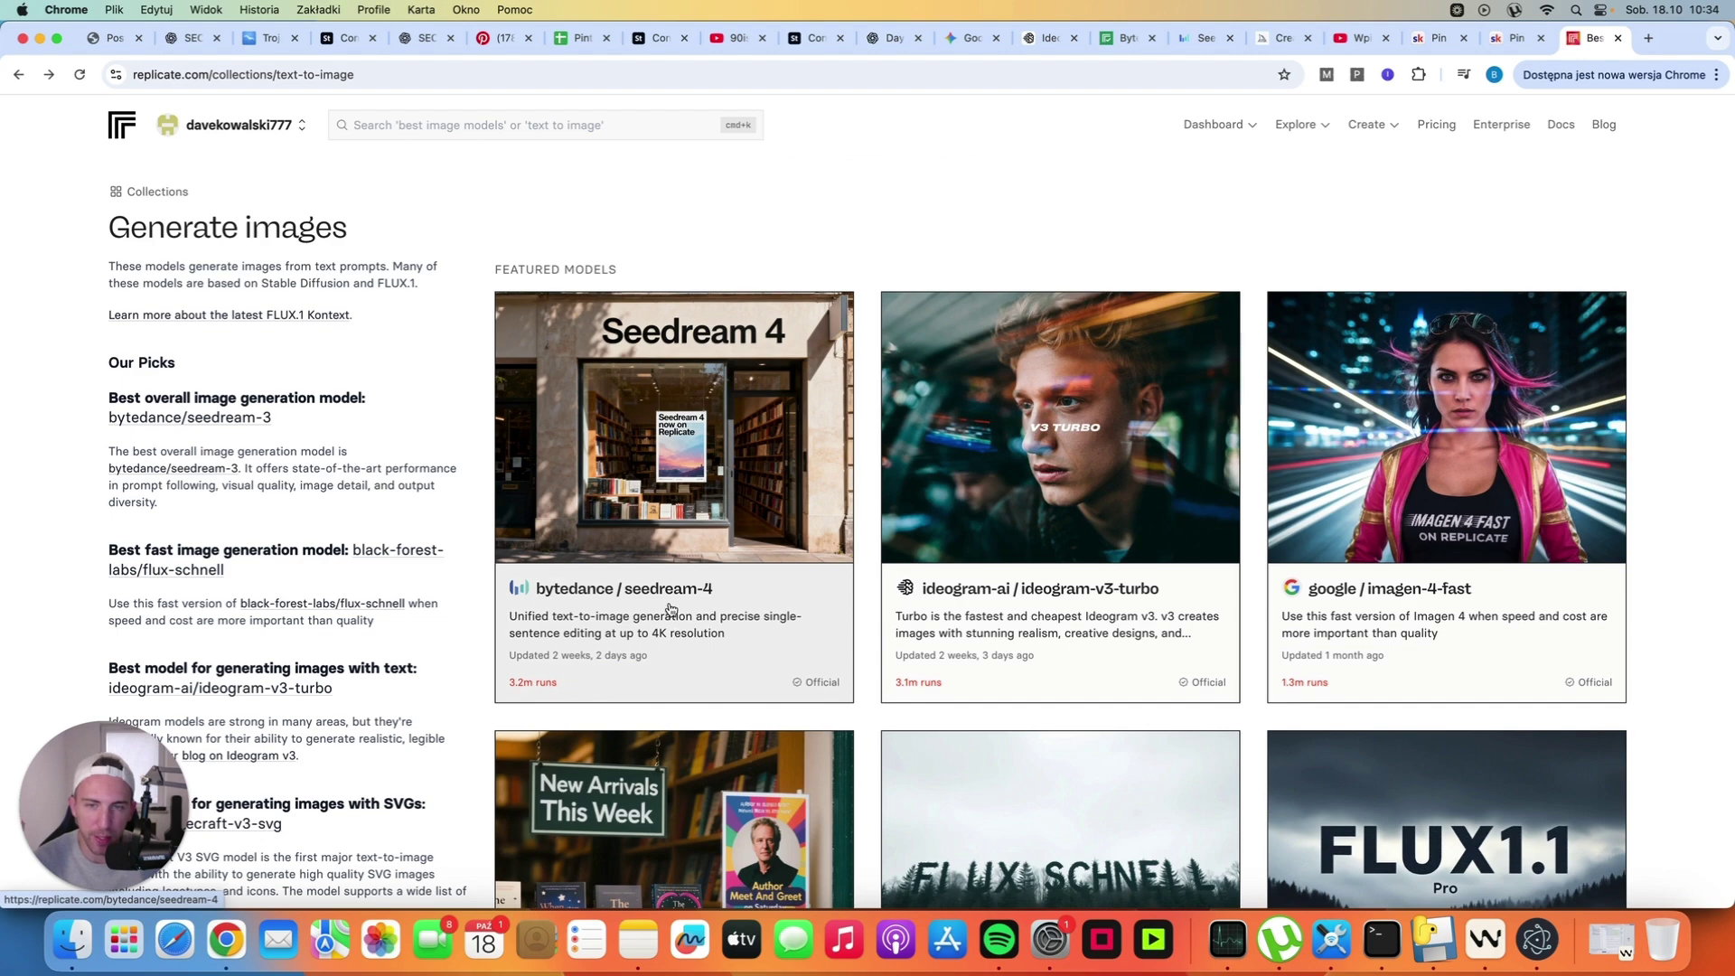
left_click(668, 609)
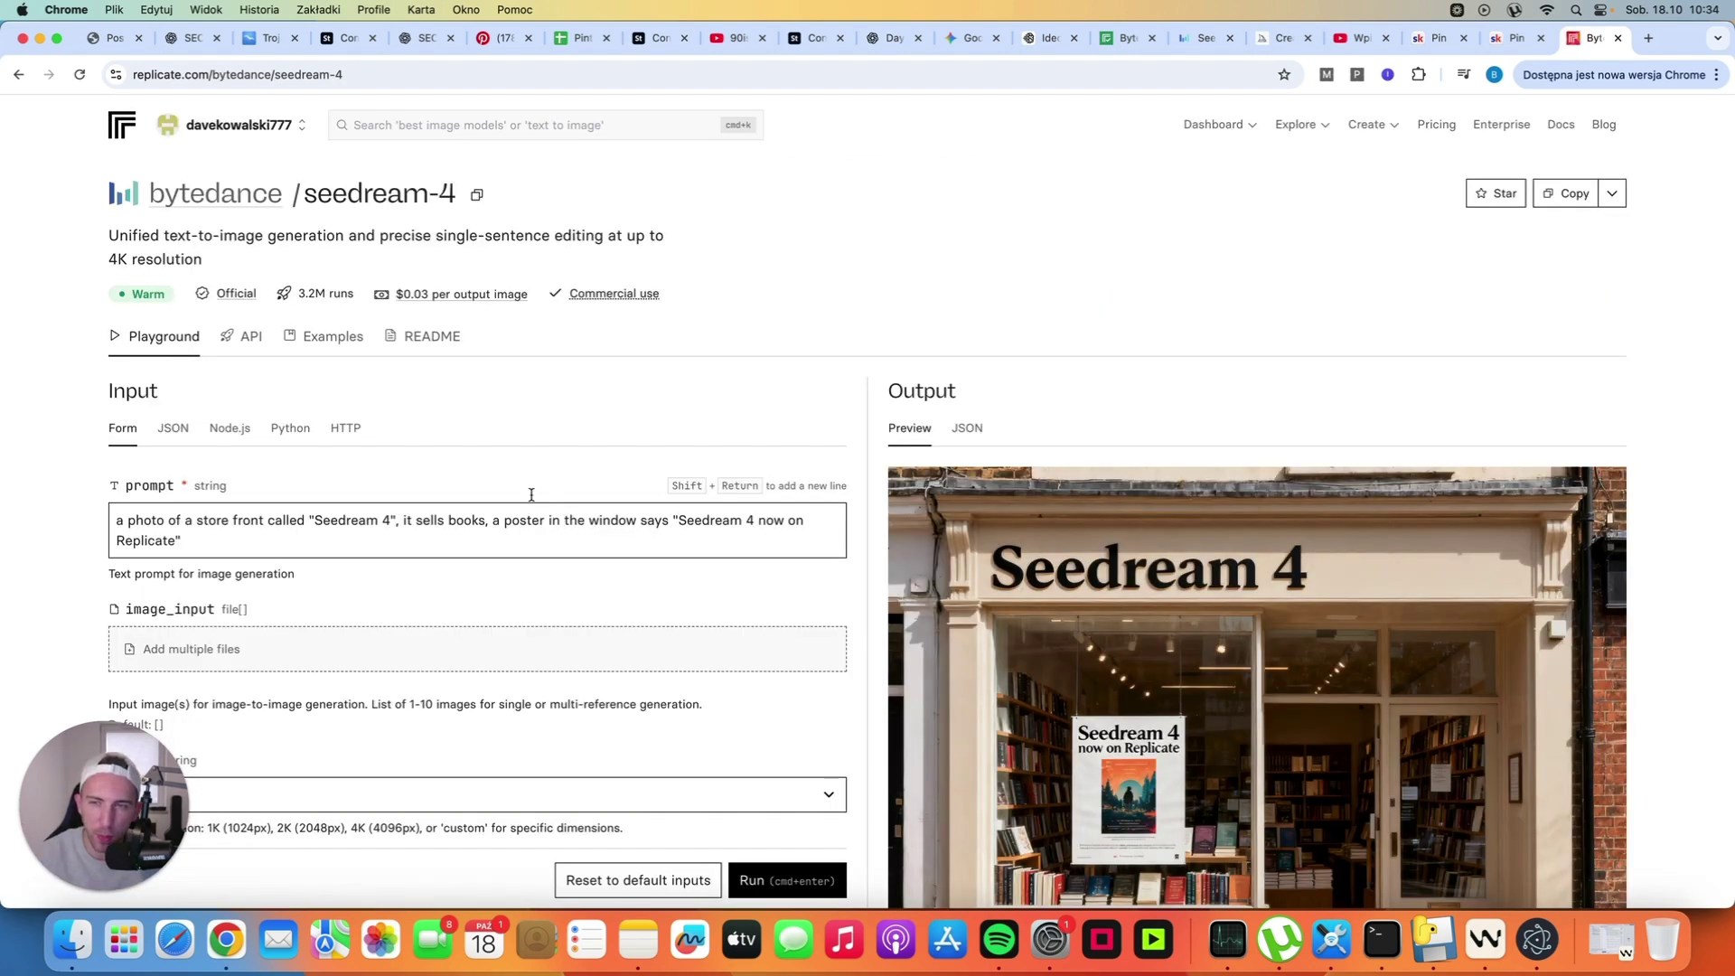
scroll(481, 462, "down", 1)
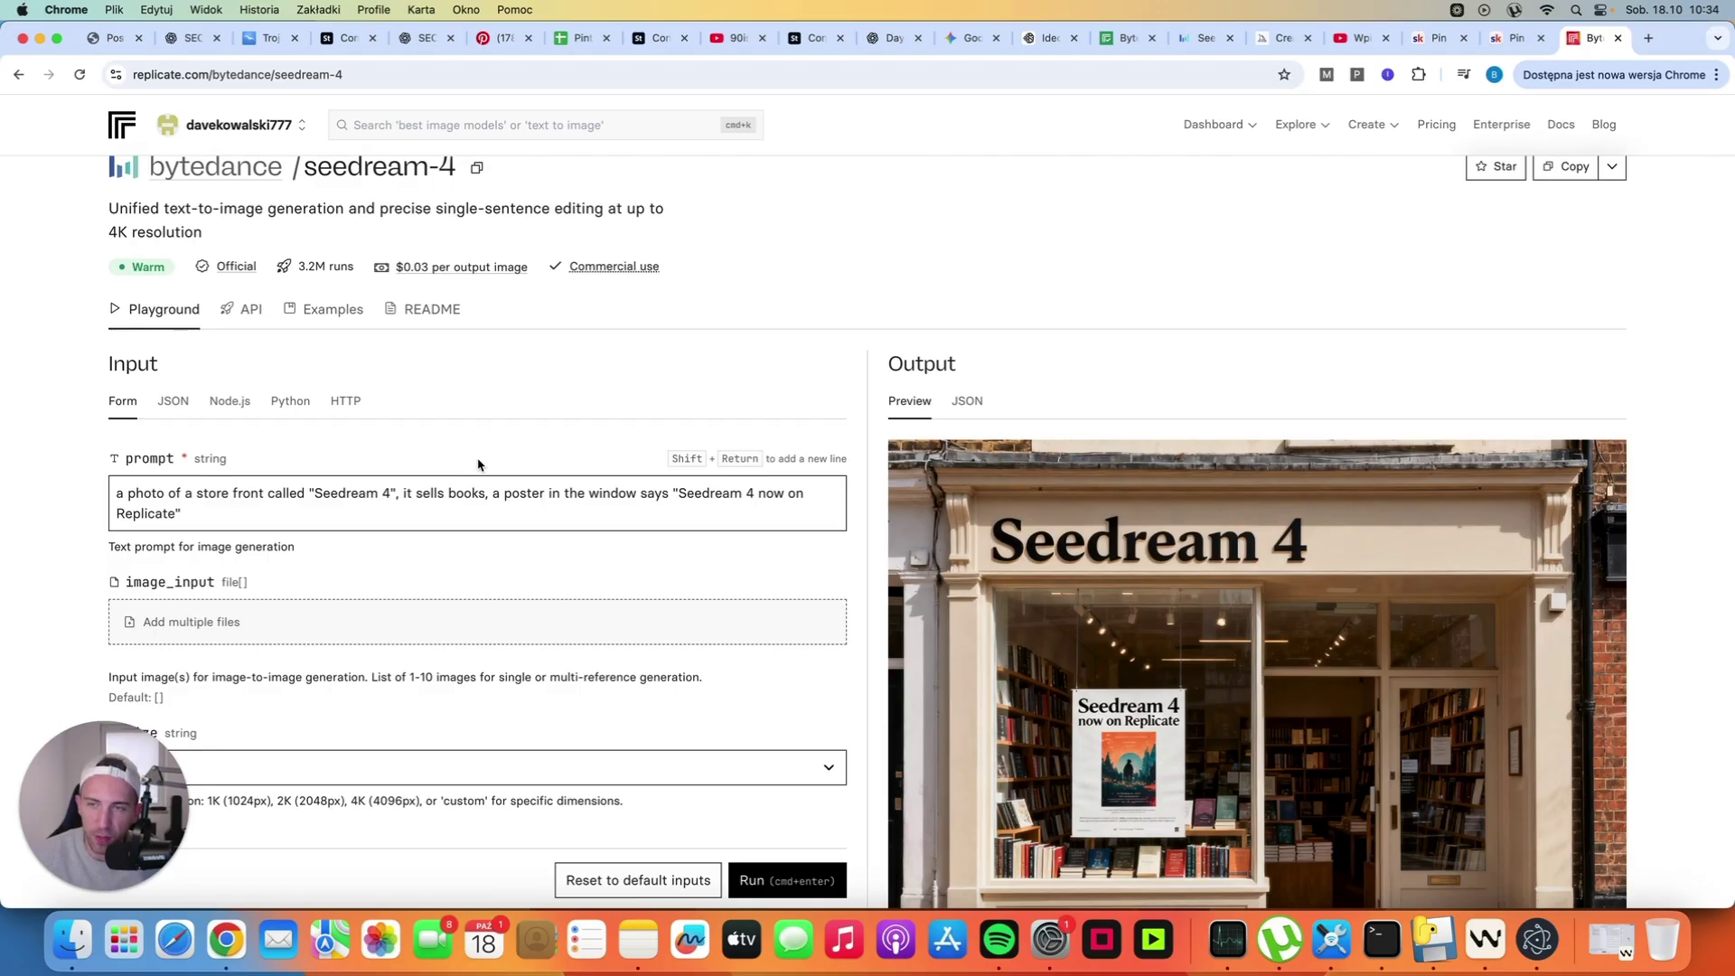
Replace the default bookstore prompt with the pasted autumn-outfit mirror-selfie description
triple_click(365, 497)
type("A stylish woman standing indoors taking a mirror selfie. She is wearing a fashionable autumn outfit: an oversized dark brown leather jacket, a cream-colored cardigan layered underneath, and a dark brown mini skirt. She has long dark hair, sunglasses on her head, and is holding a smartphone with a red pop socket. She wears knee-high black leather boots with white socks peeking out. She also carries a small brown shoulder bag. The room has a minimal, modern aesthetic with beige walls, a light wood floor, and a white couch in the background. The lighting is soft and natural.")
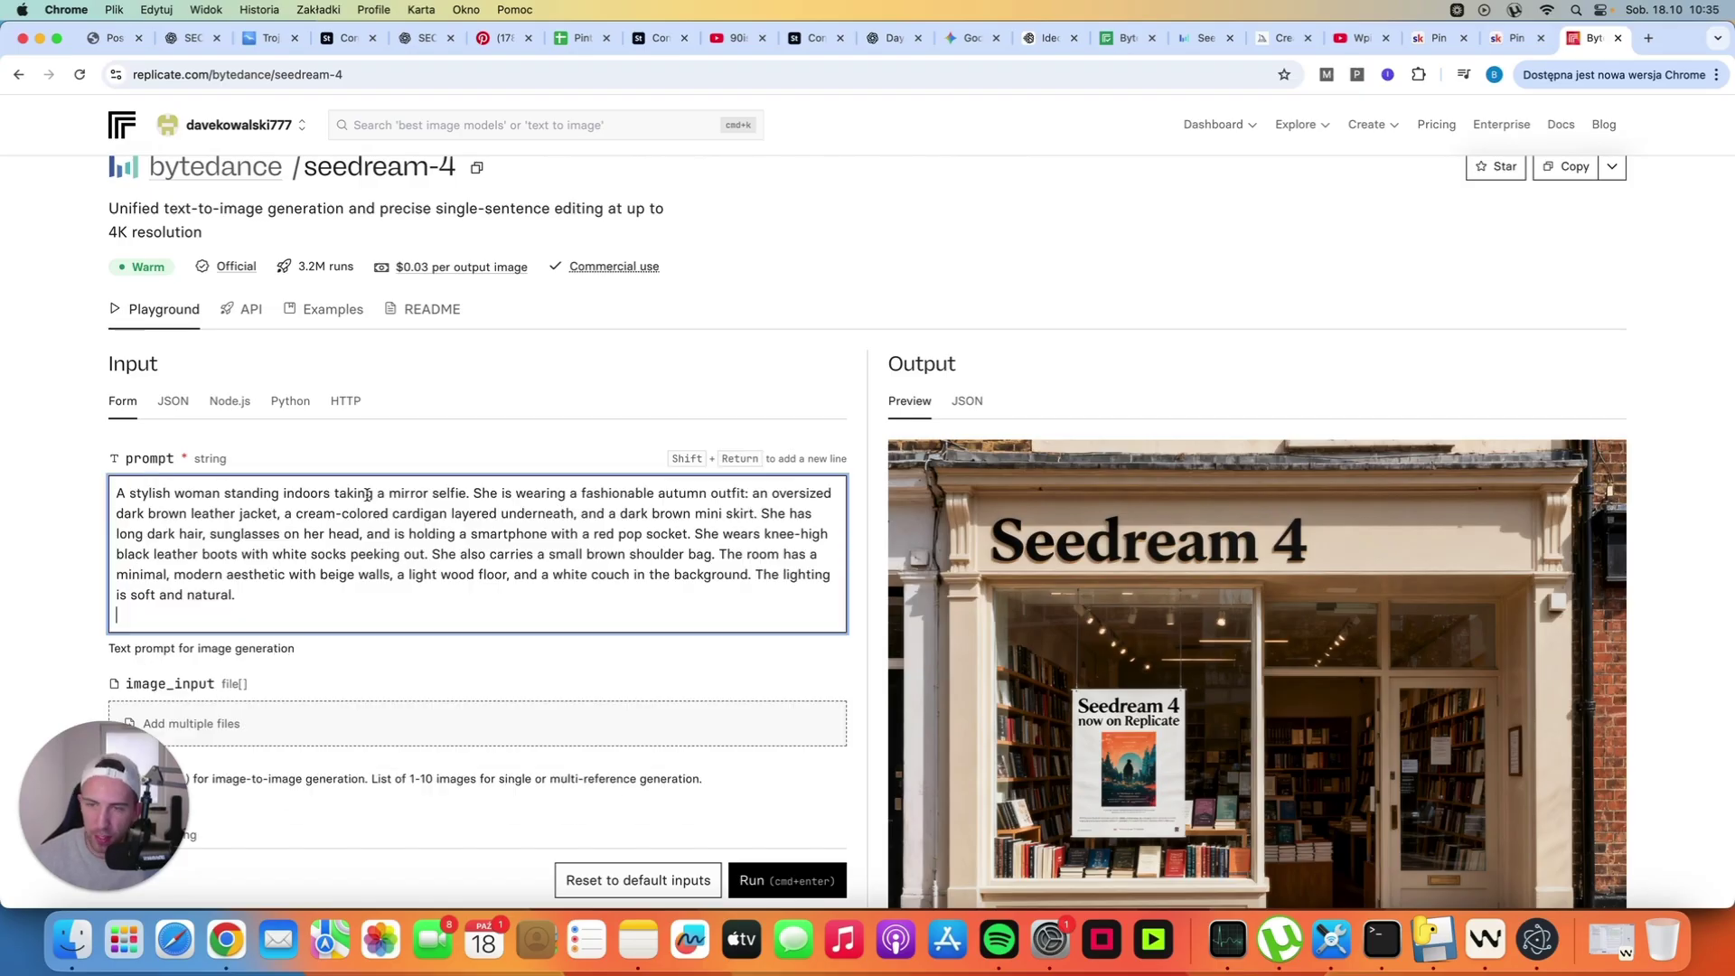
key("BackSpace")
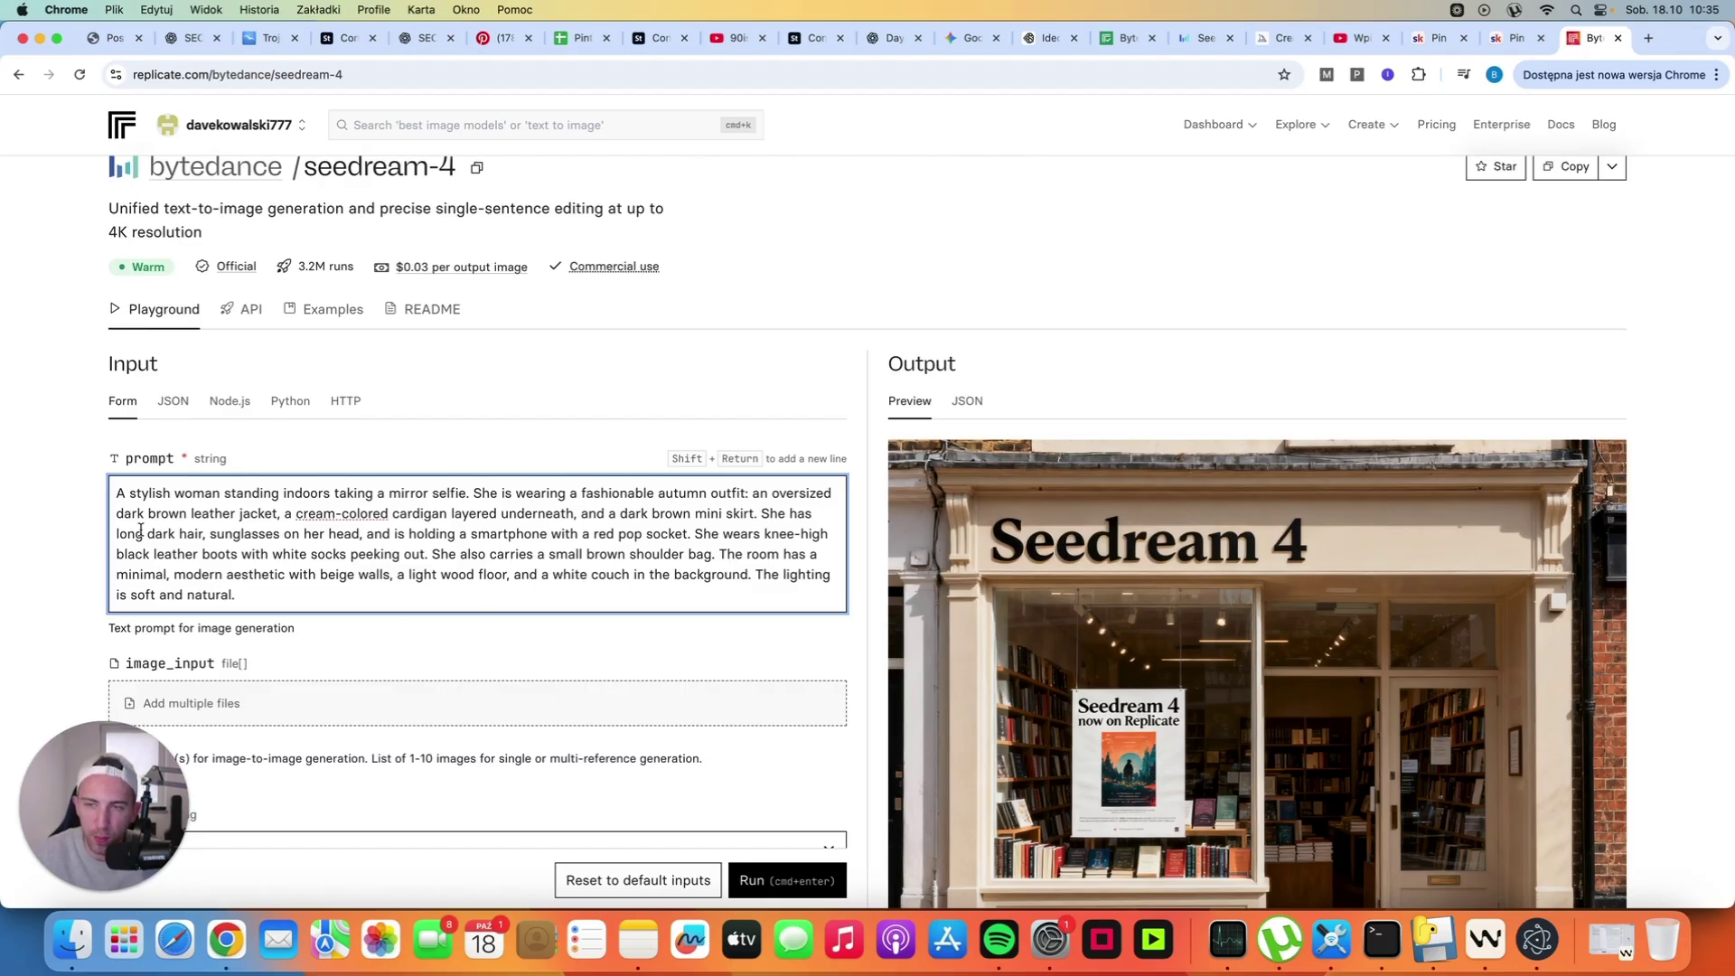
scroll(57, 499, "down", 5)
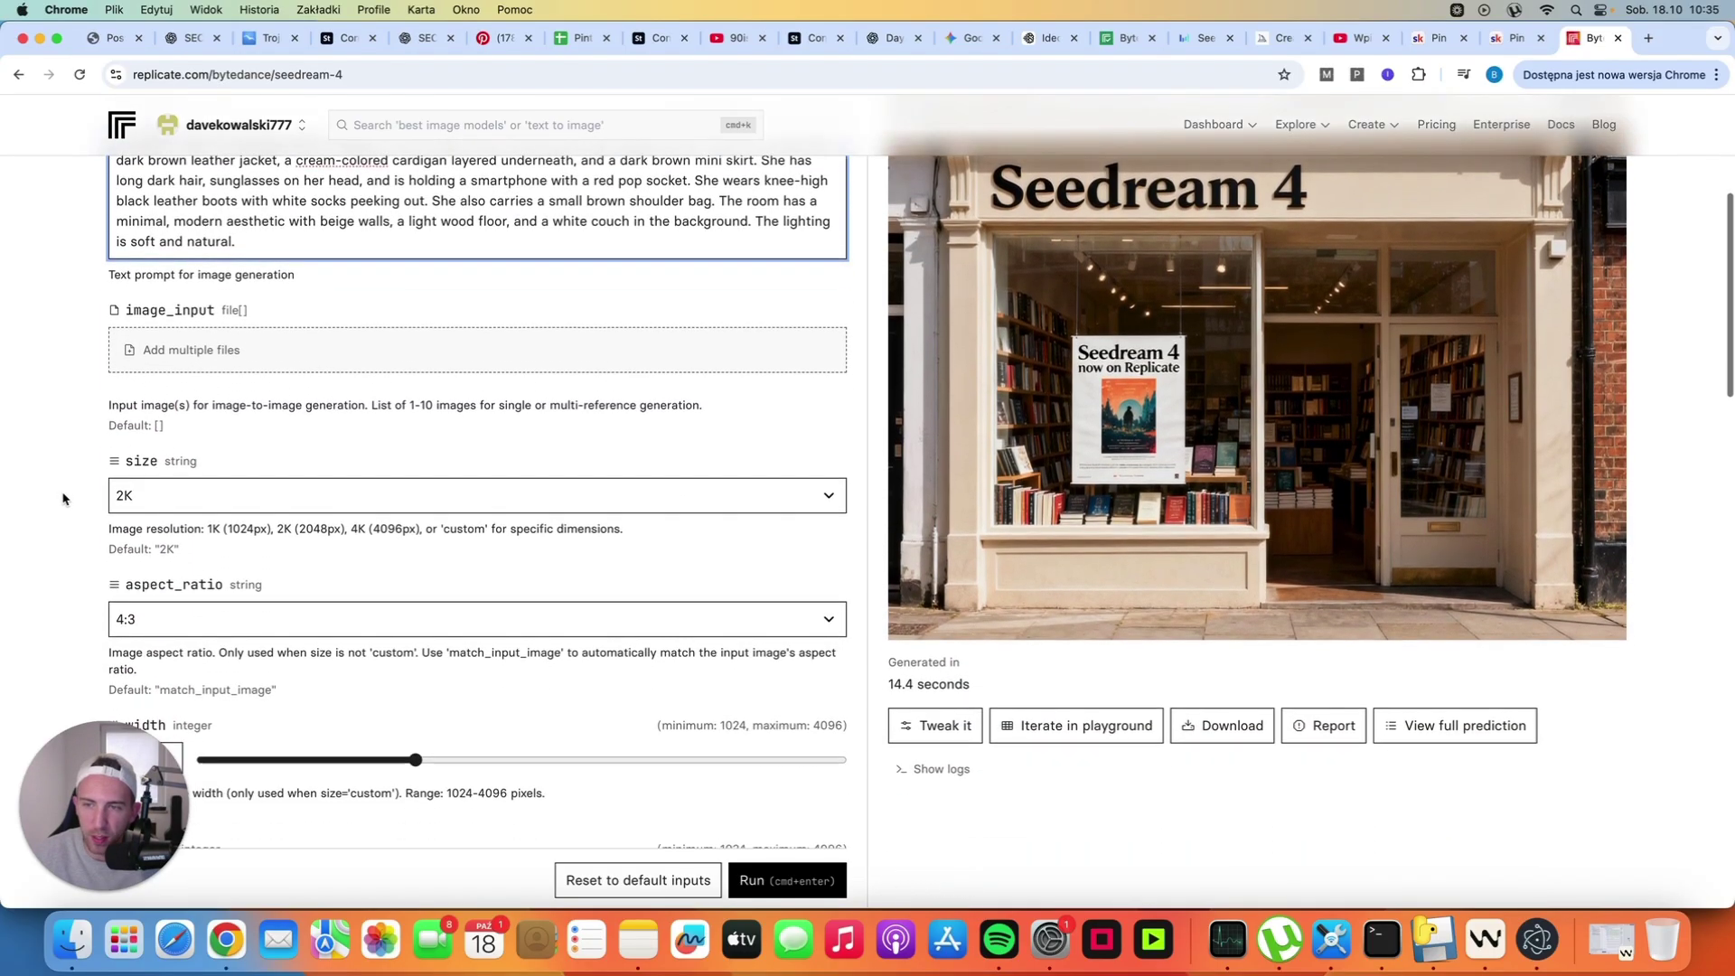
Set the output size to 4K and the aspect ratio to 2:3 portrait
left_click(194, 496)
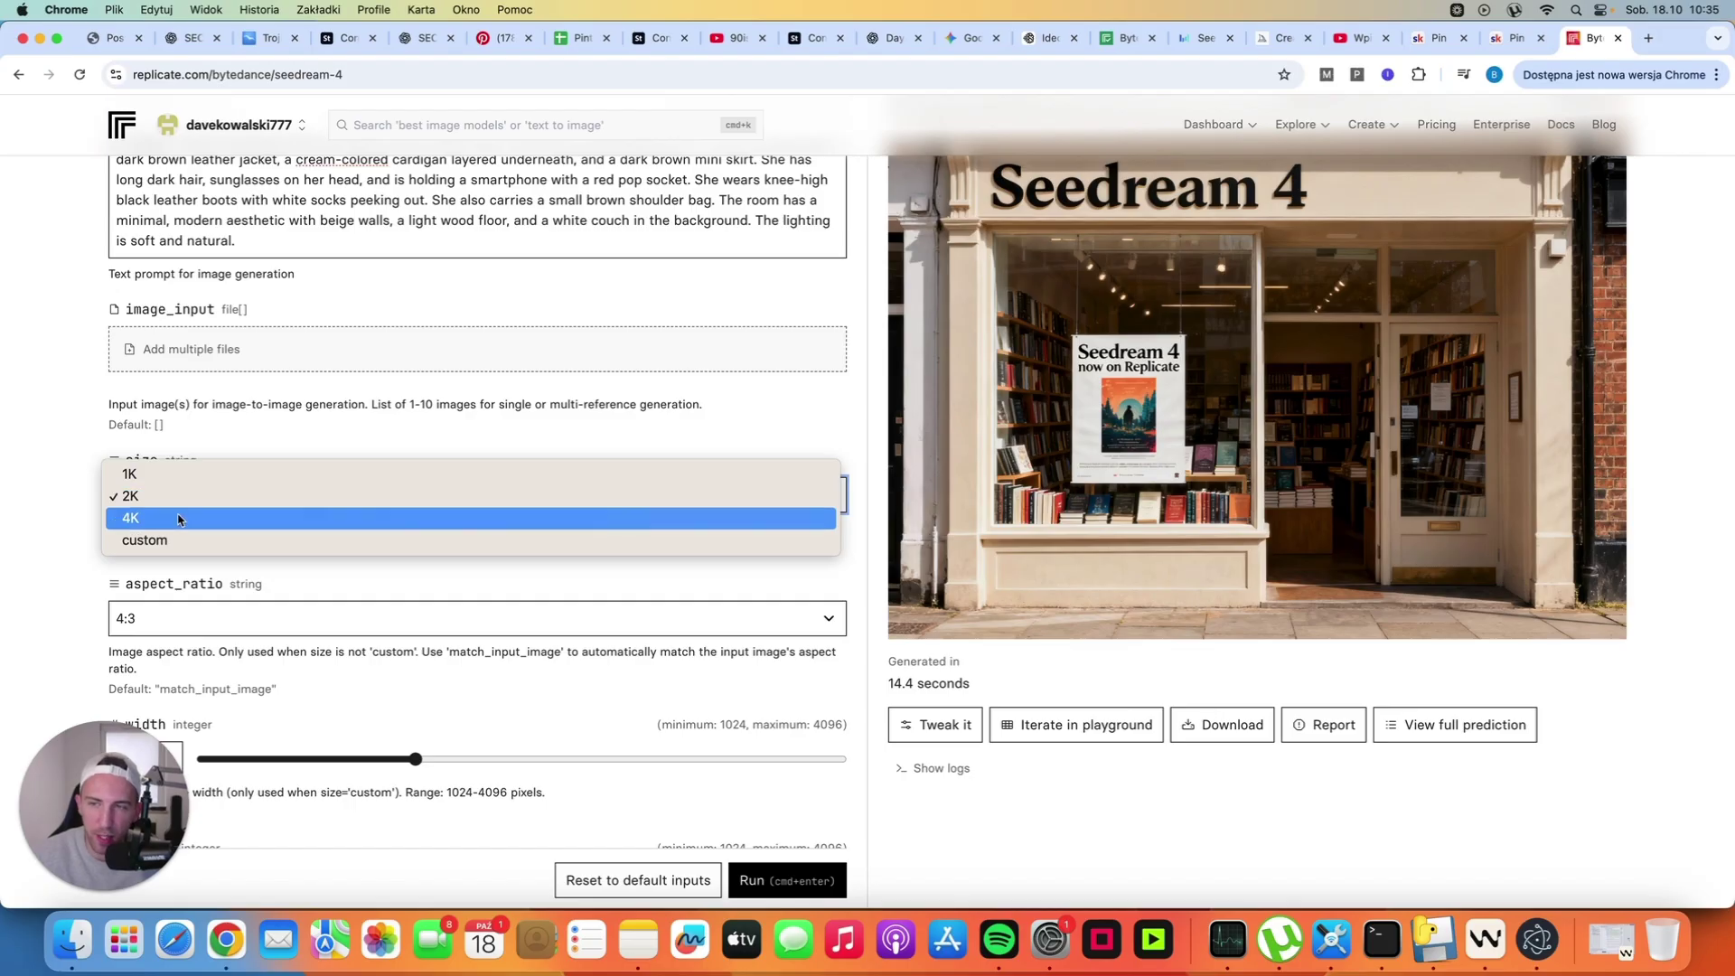
left_click(177, 519)
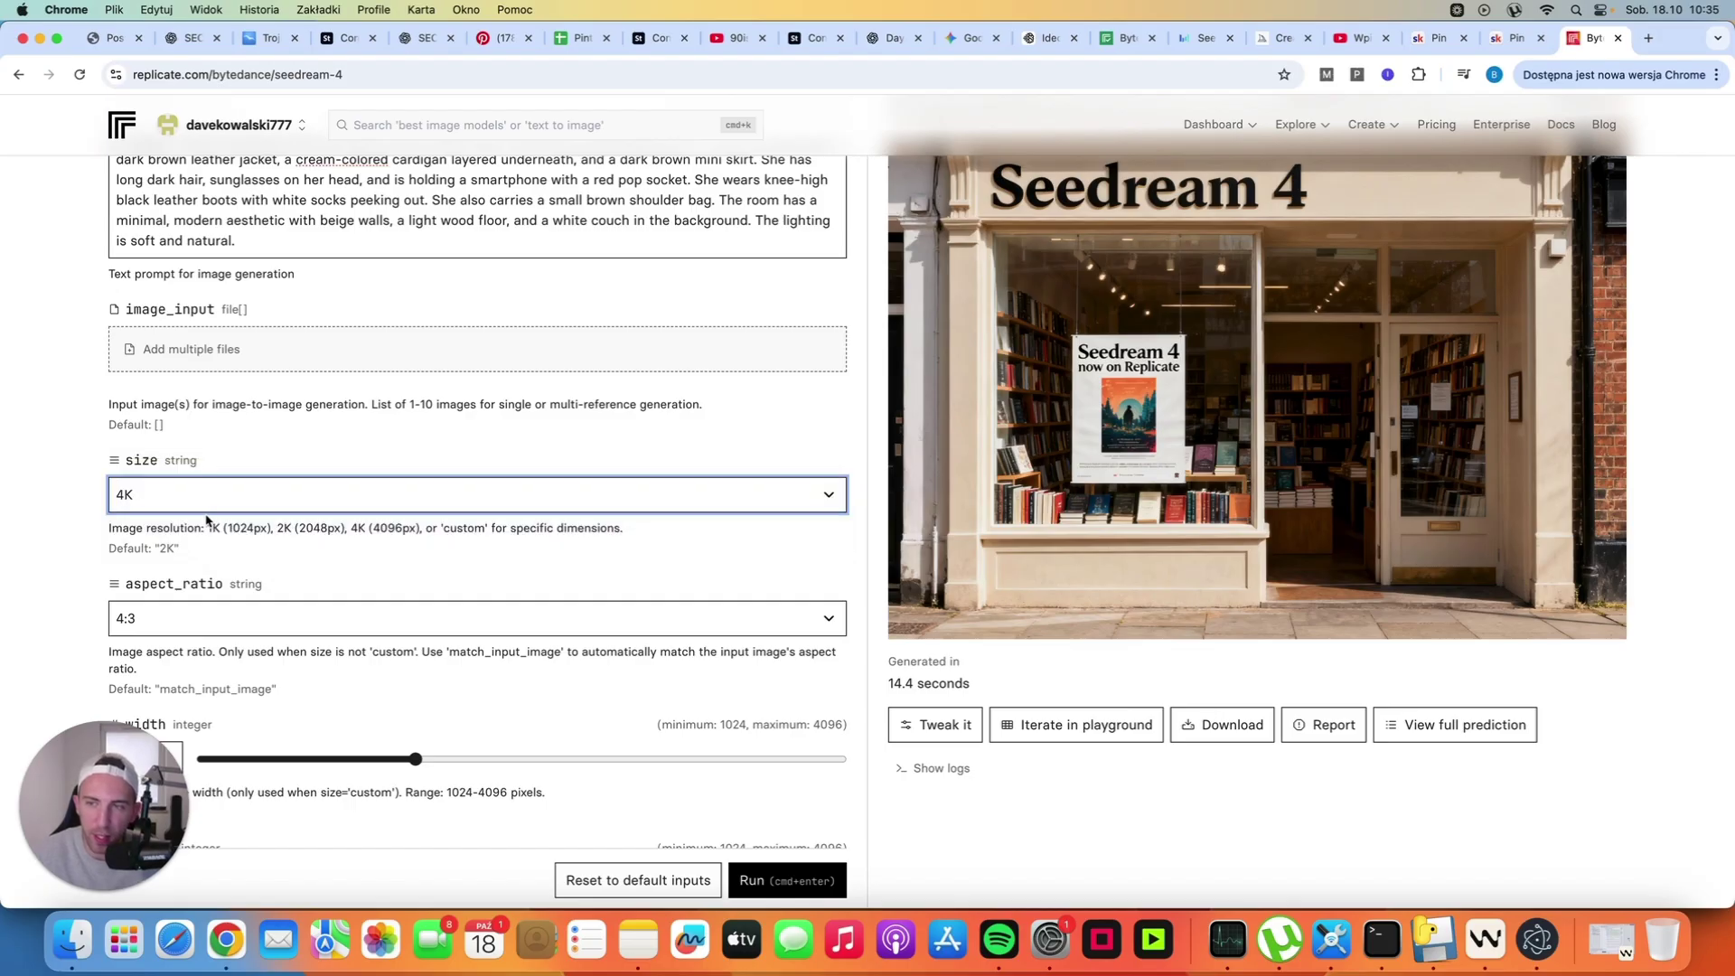
scroll(276, 574, "down", 1)
left_click(255, 559)
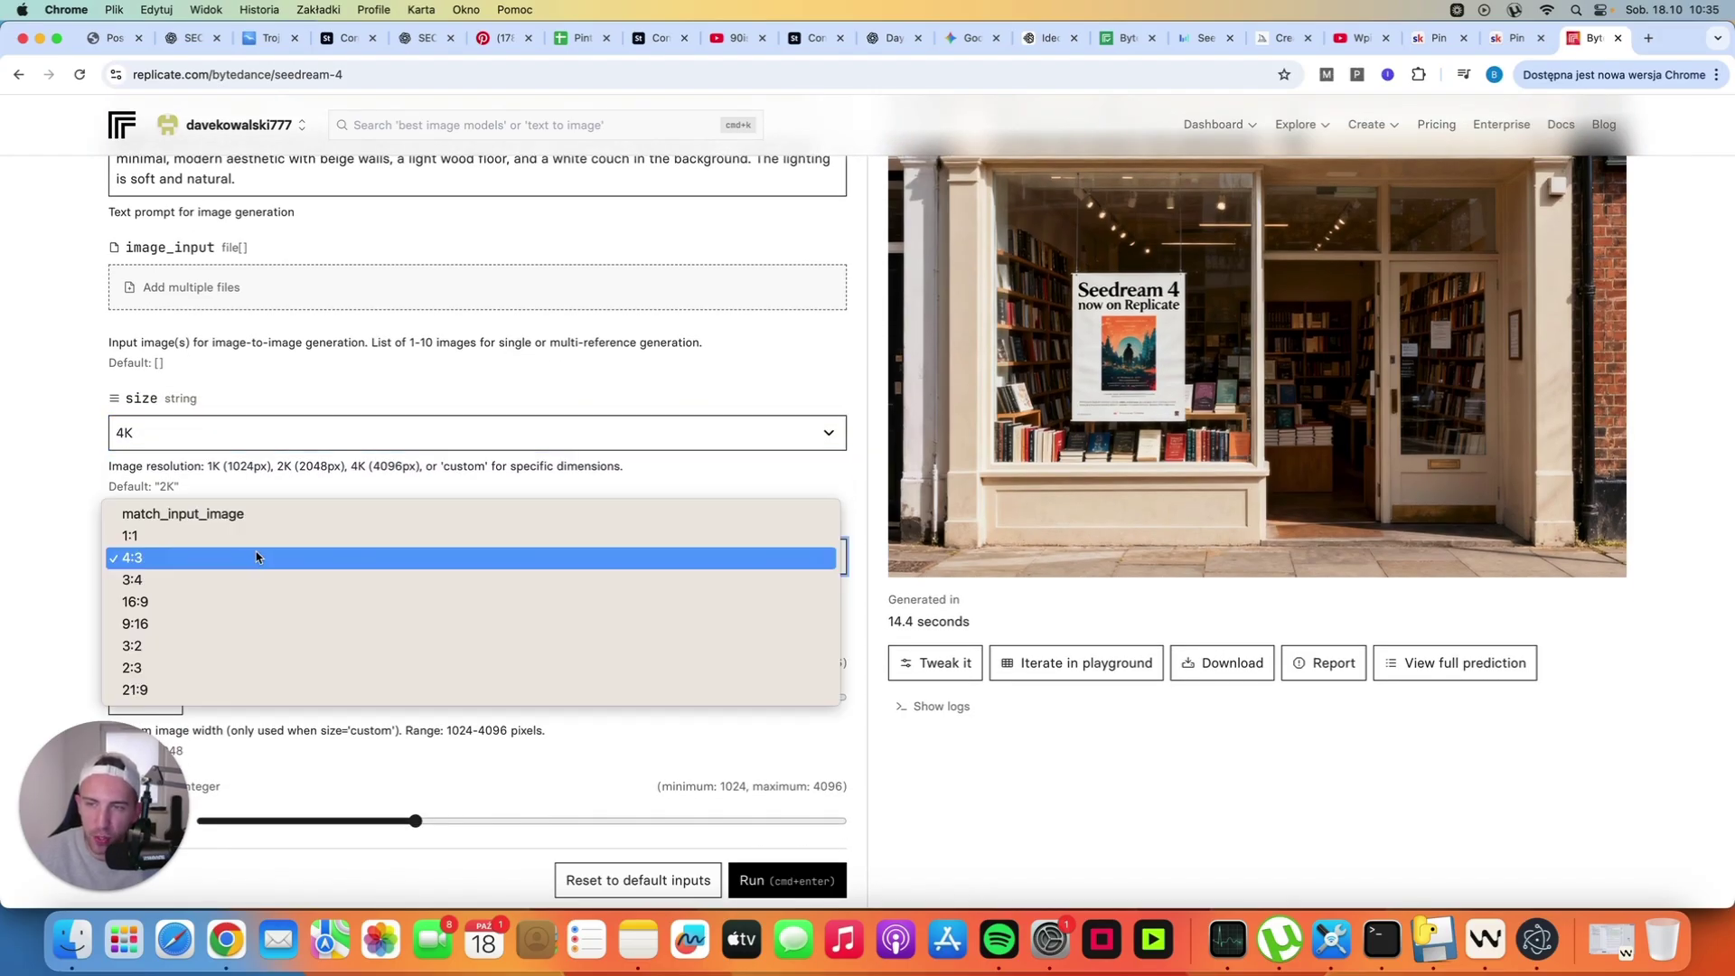
left_click(195, 670)
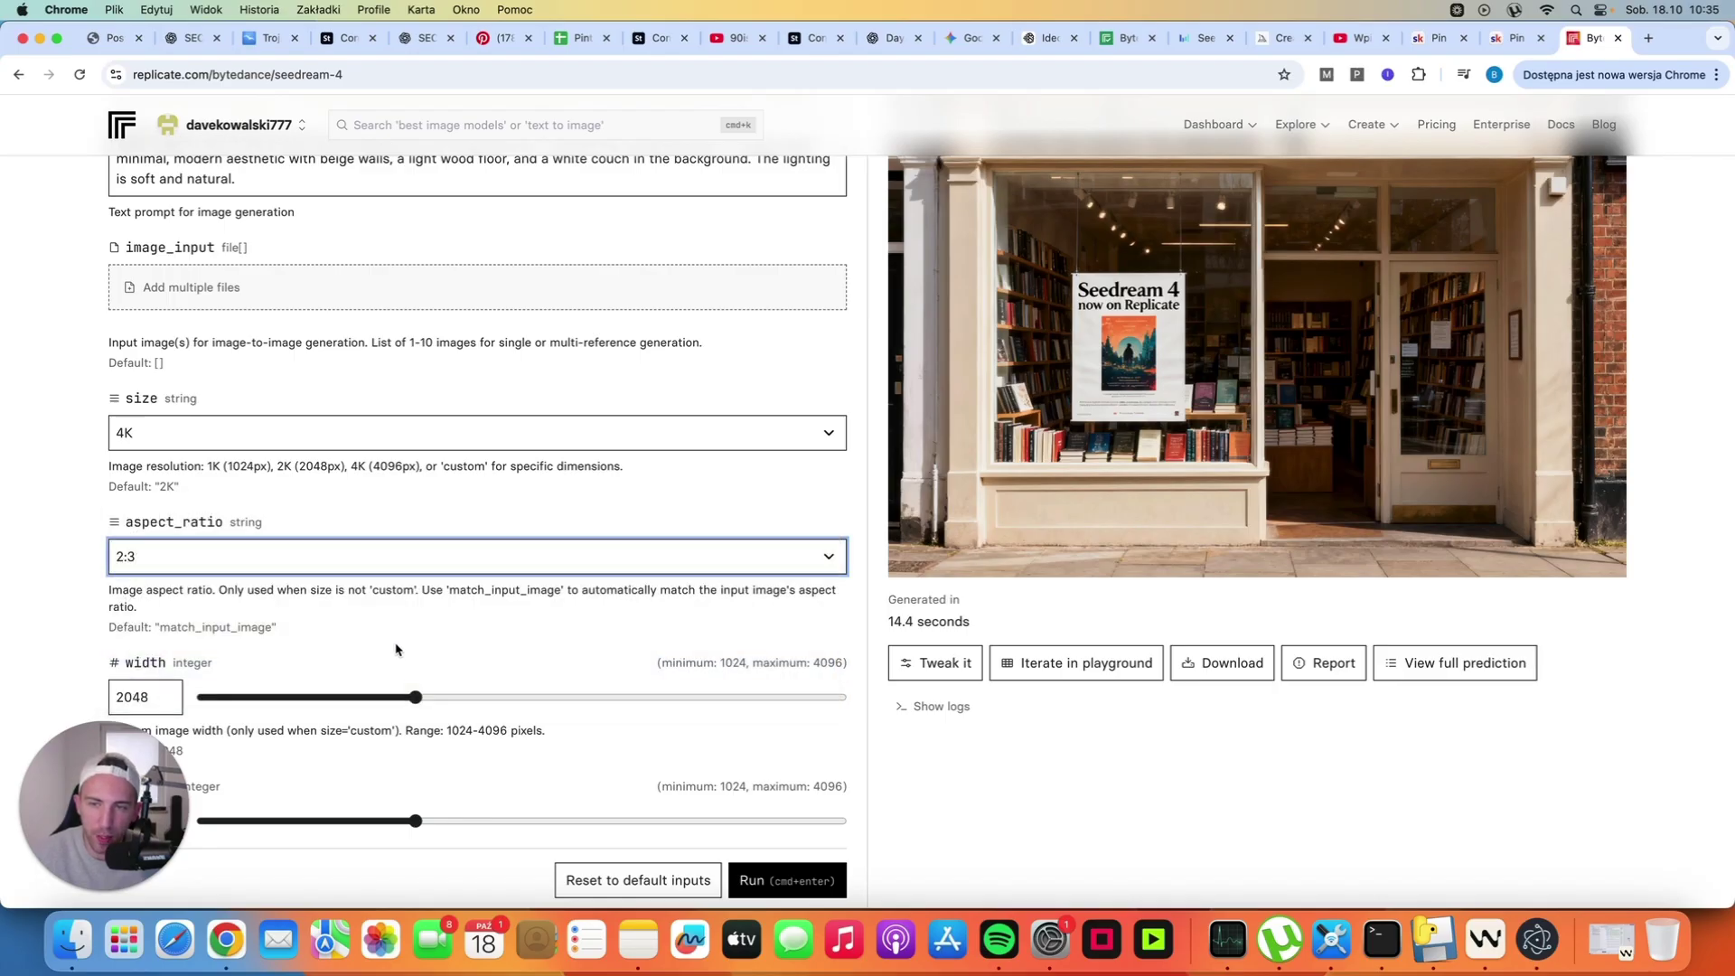
scroll(396, 649, "down", 1)
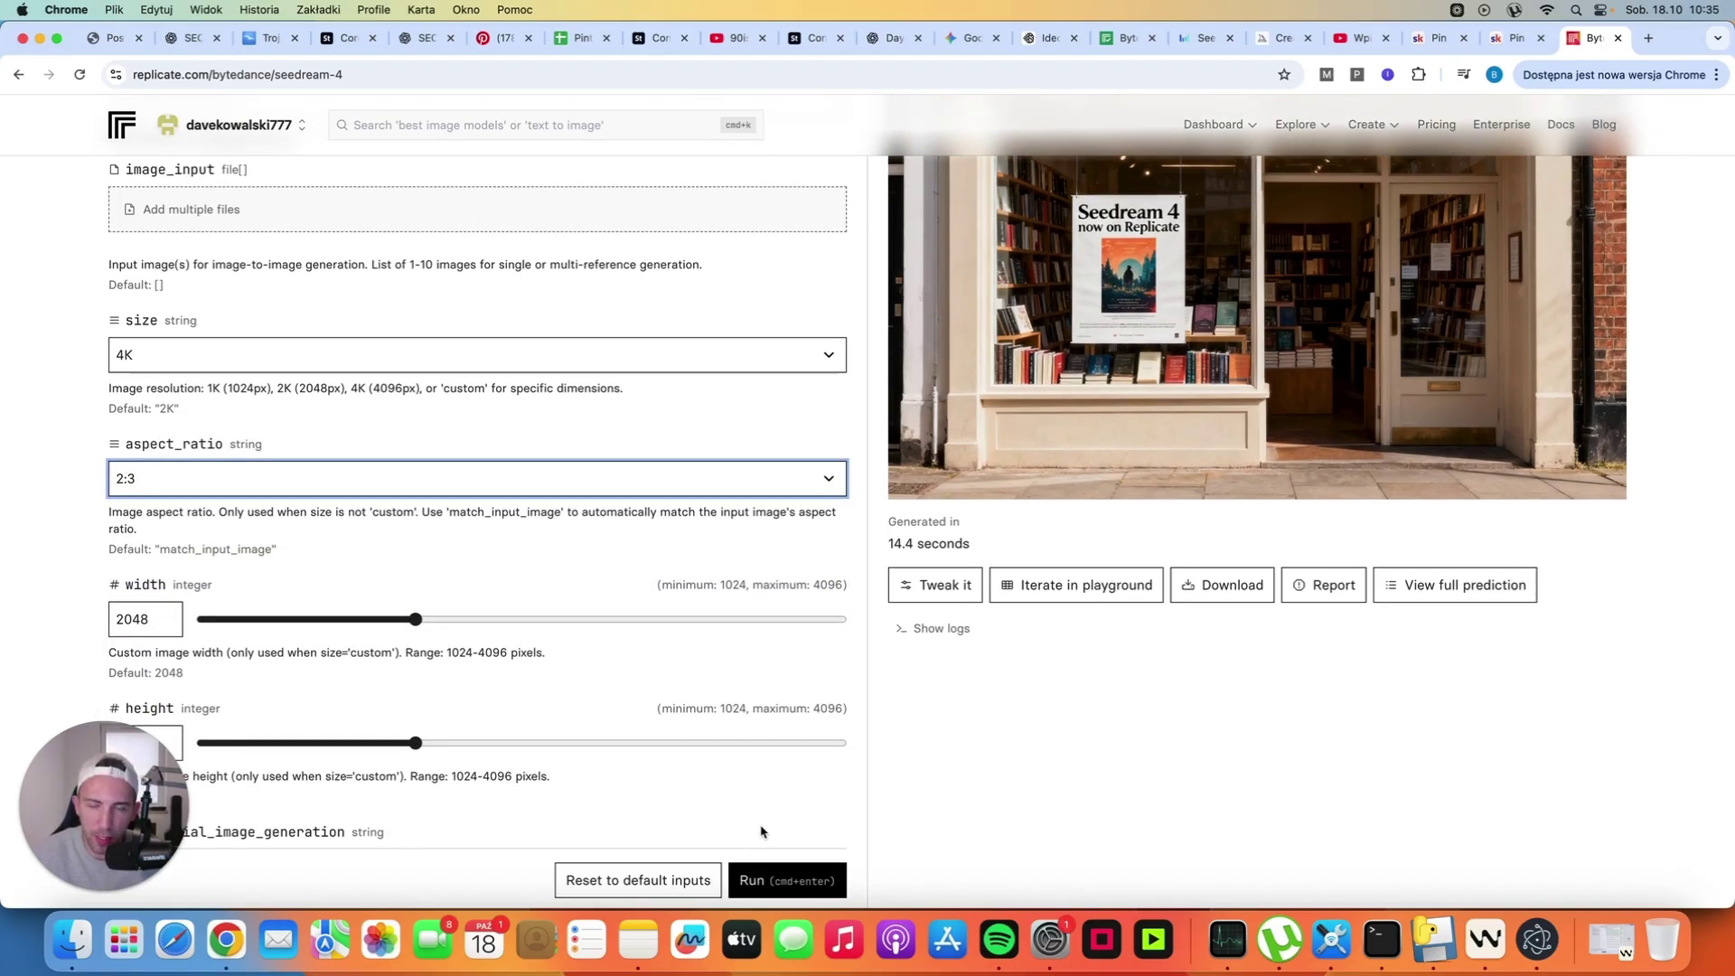
Run the prediction to generate the autumn-outfit mirror-selfie image
left_click(769, 884)
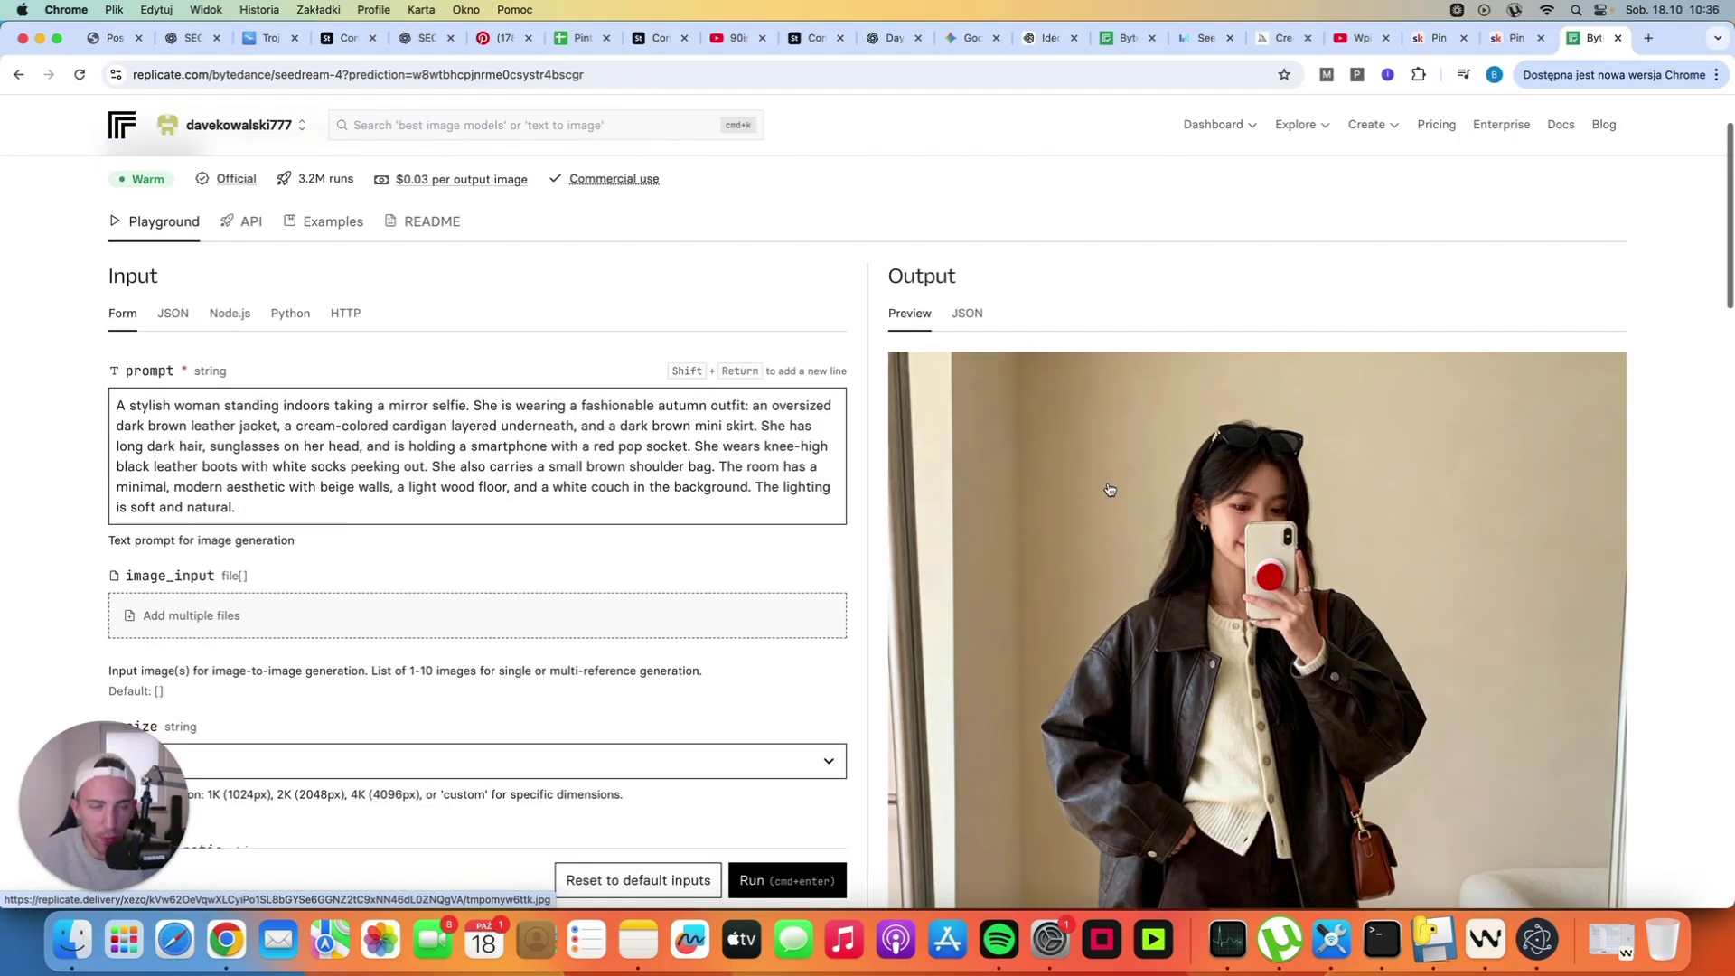
scroll(1126, 494, "down", 3)
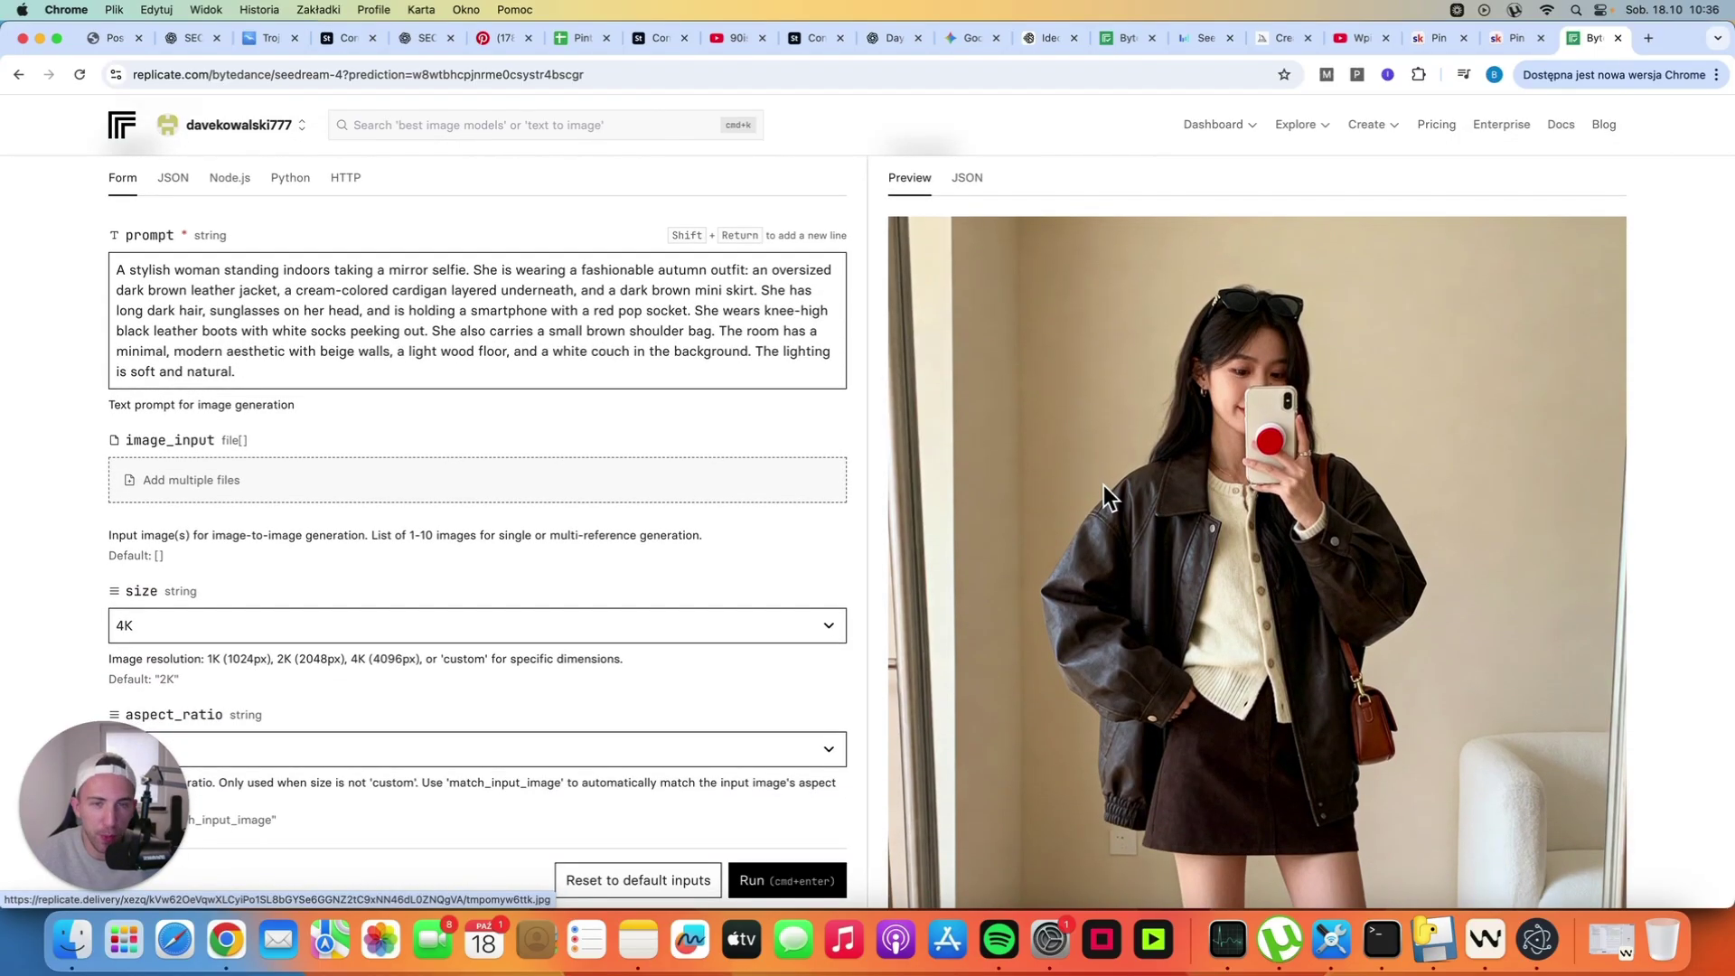
scroll(1103, 488, "down", 3)
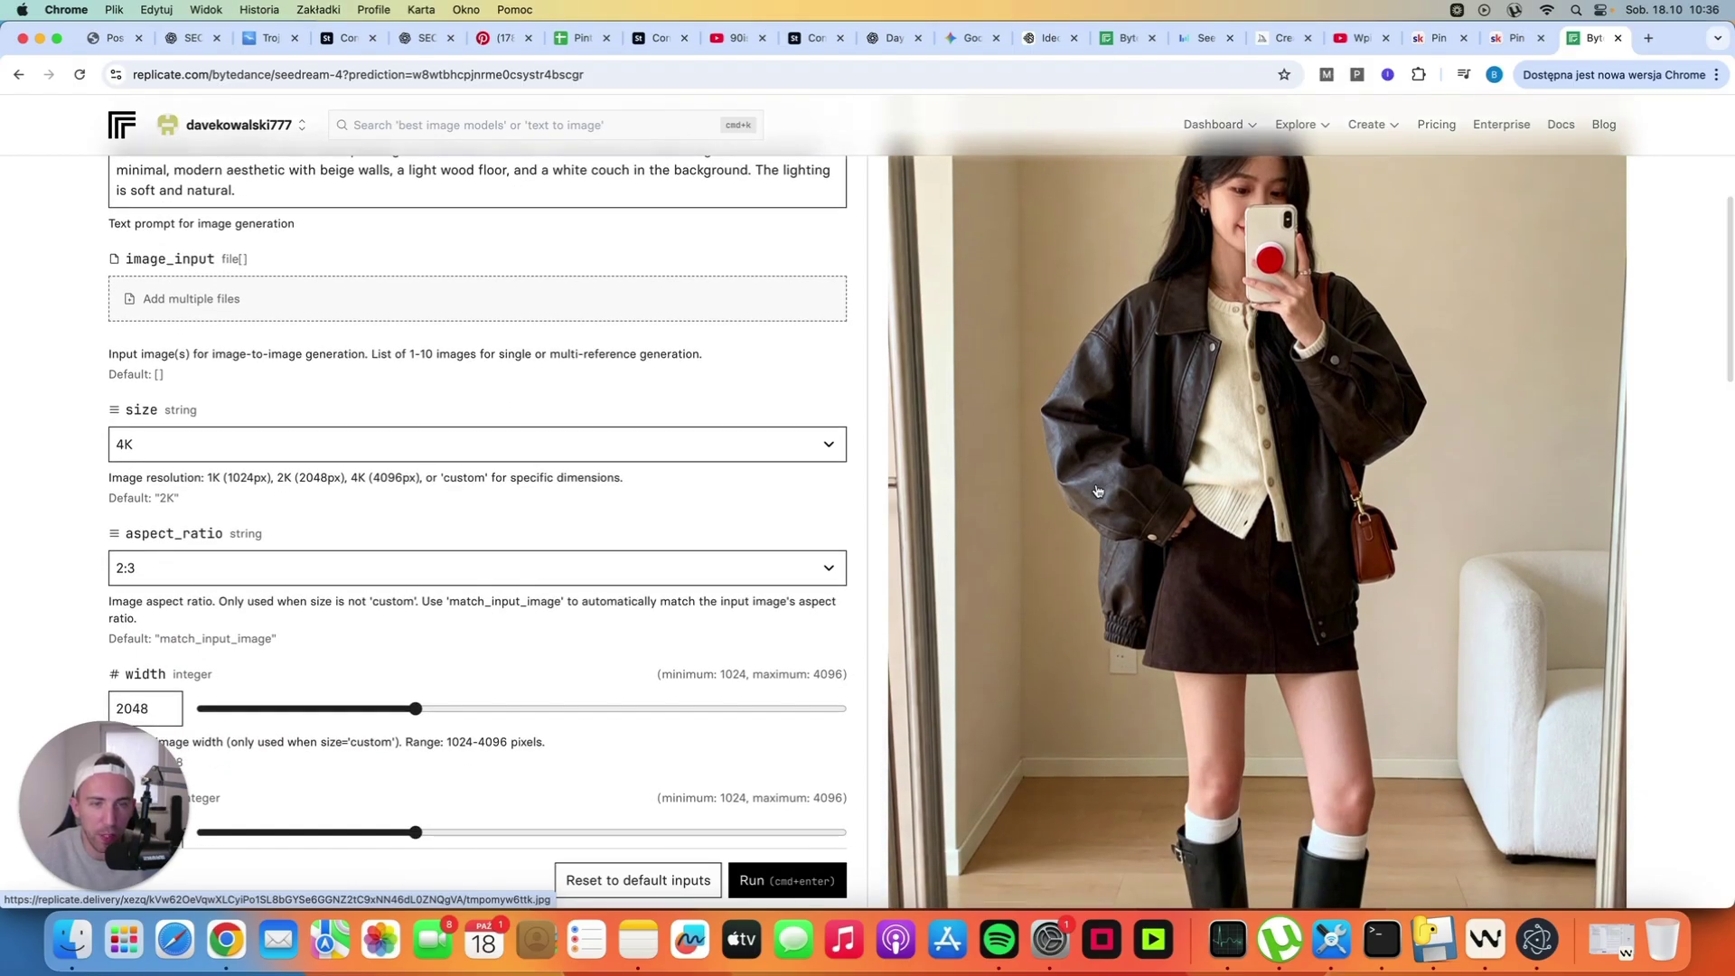
scroll(1100, 491, "up", 3)
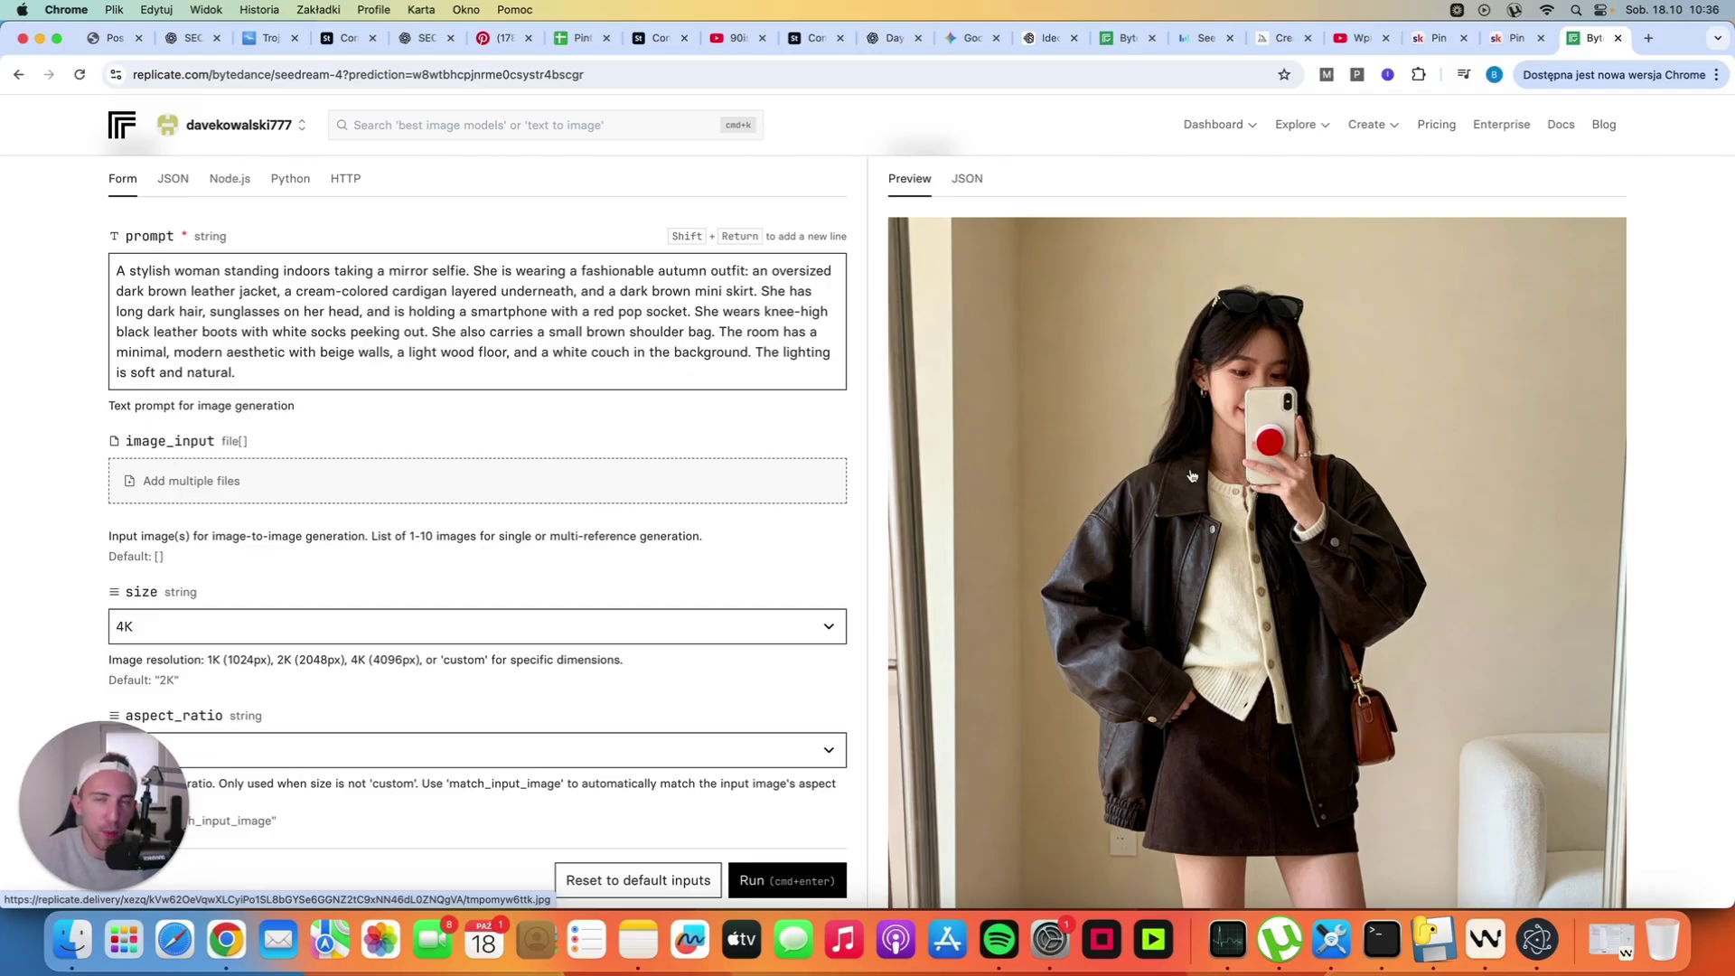
scroll(1191, 476, "down", 1)
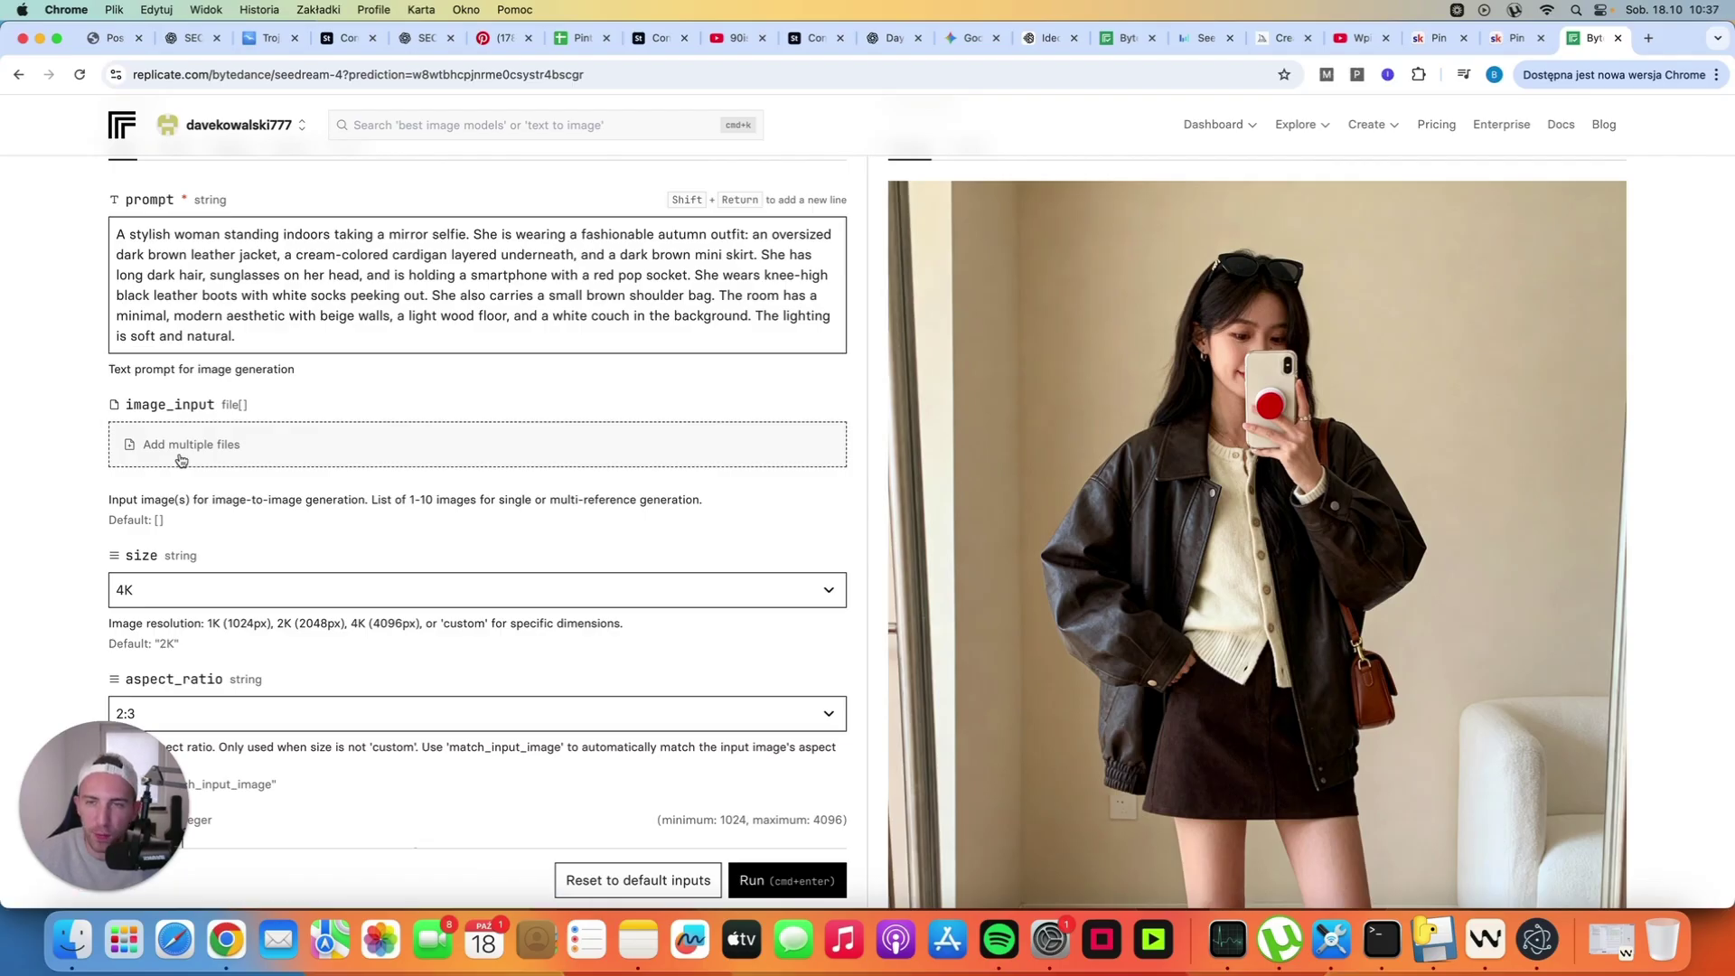
Edit the prompt: remove the room and red pop socket phrases, drop the old outfit, change dark hair to ginger
left_click_drag(749, 320, 718, 299)
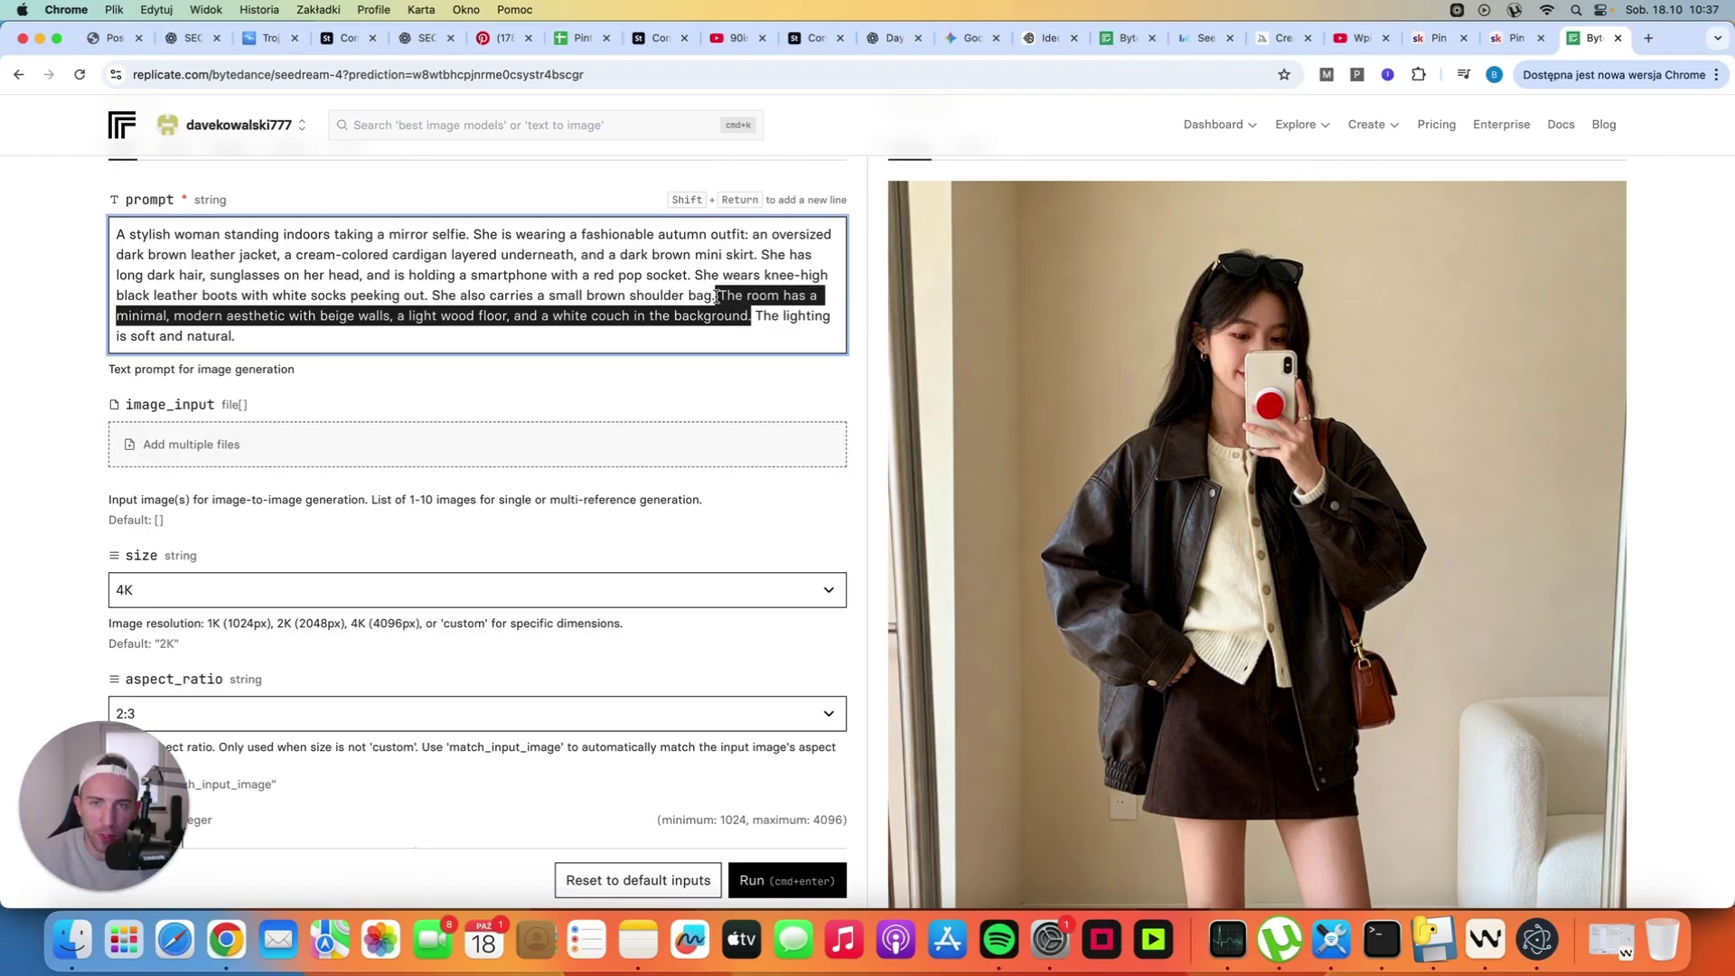
key("BackSpace")
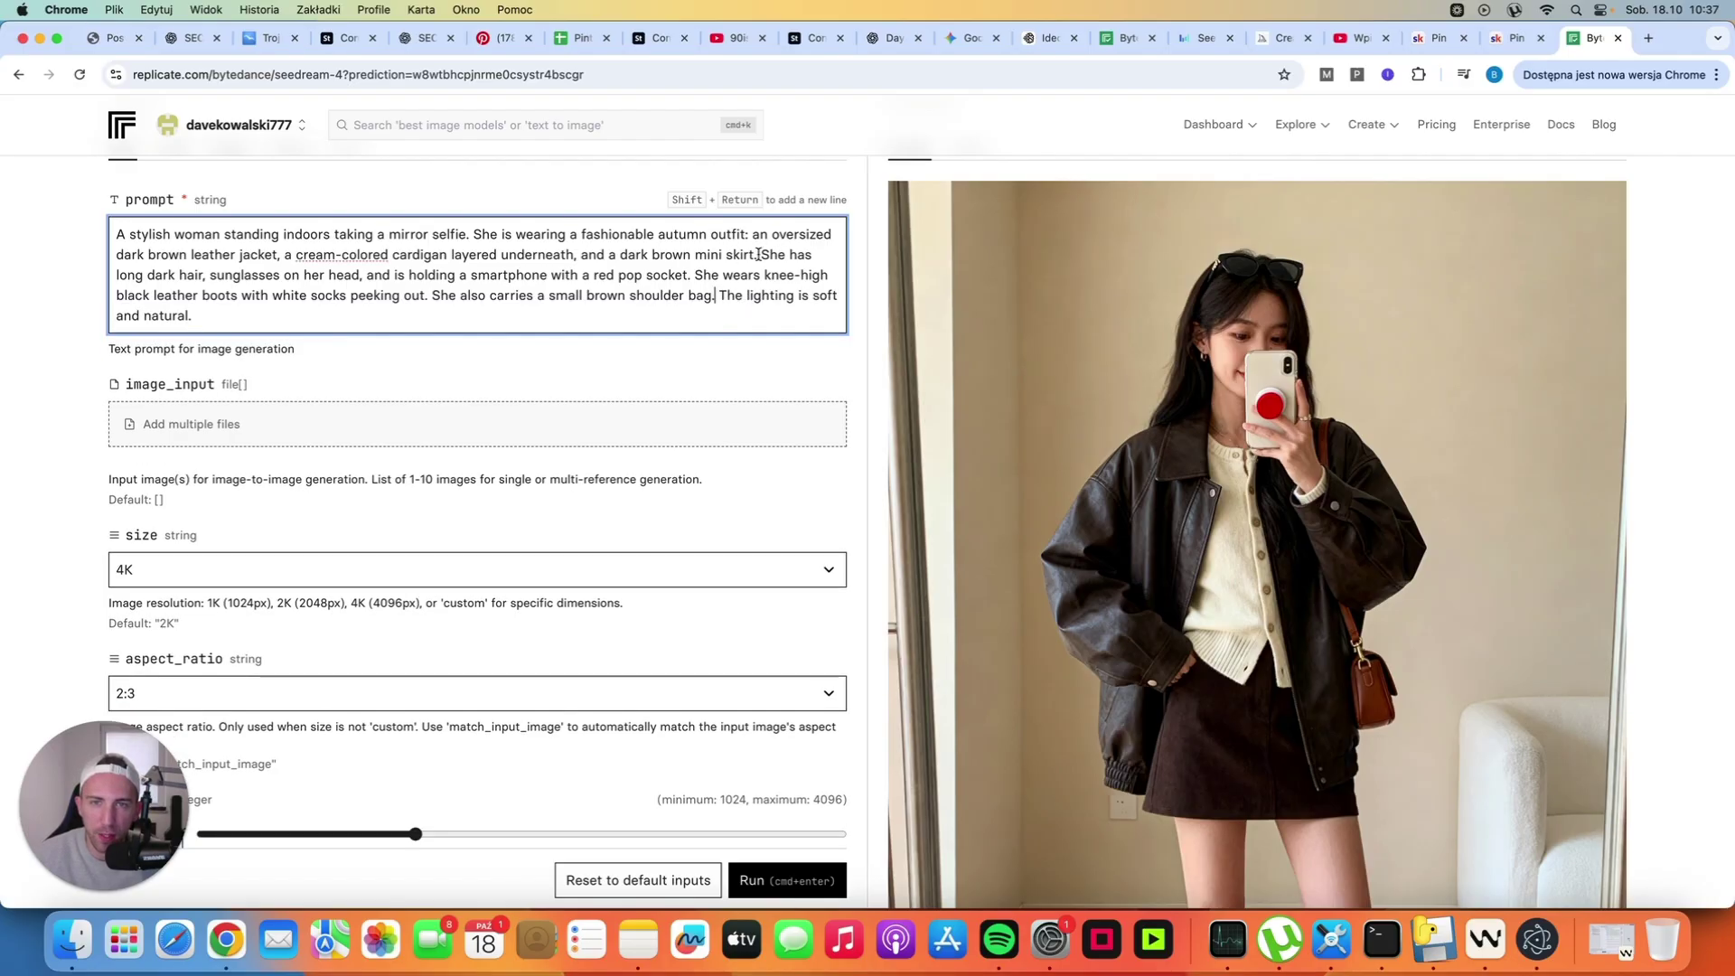
left_click_drag(756, 253, 751, 234)
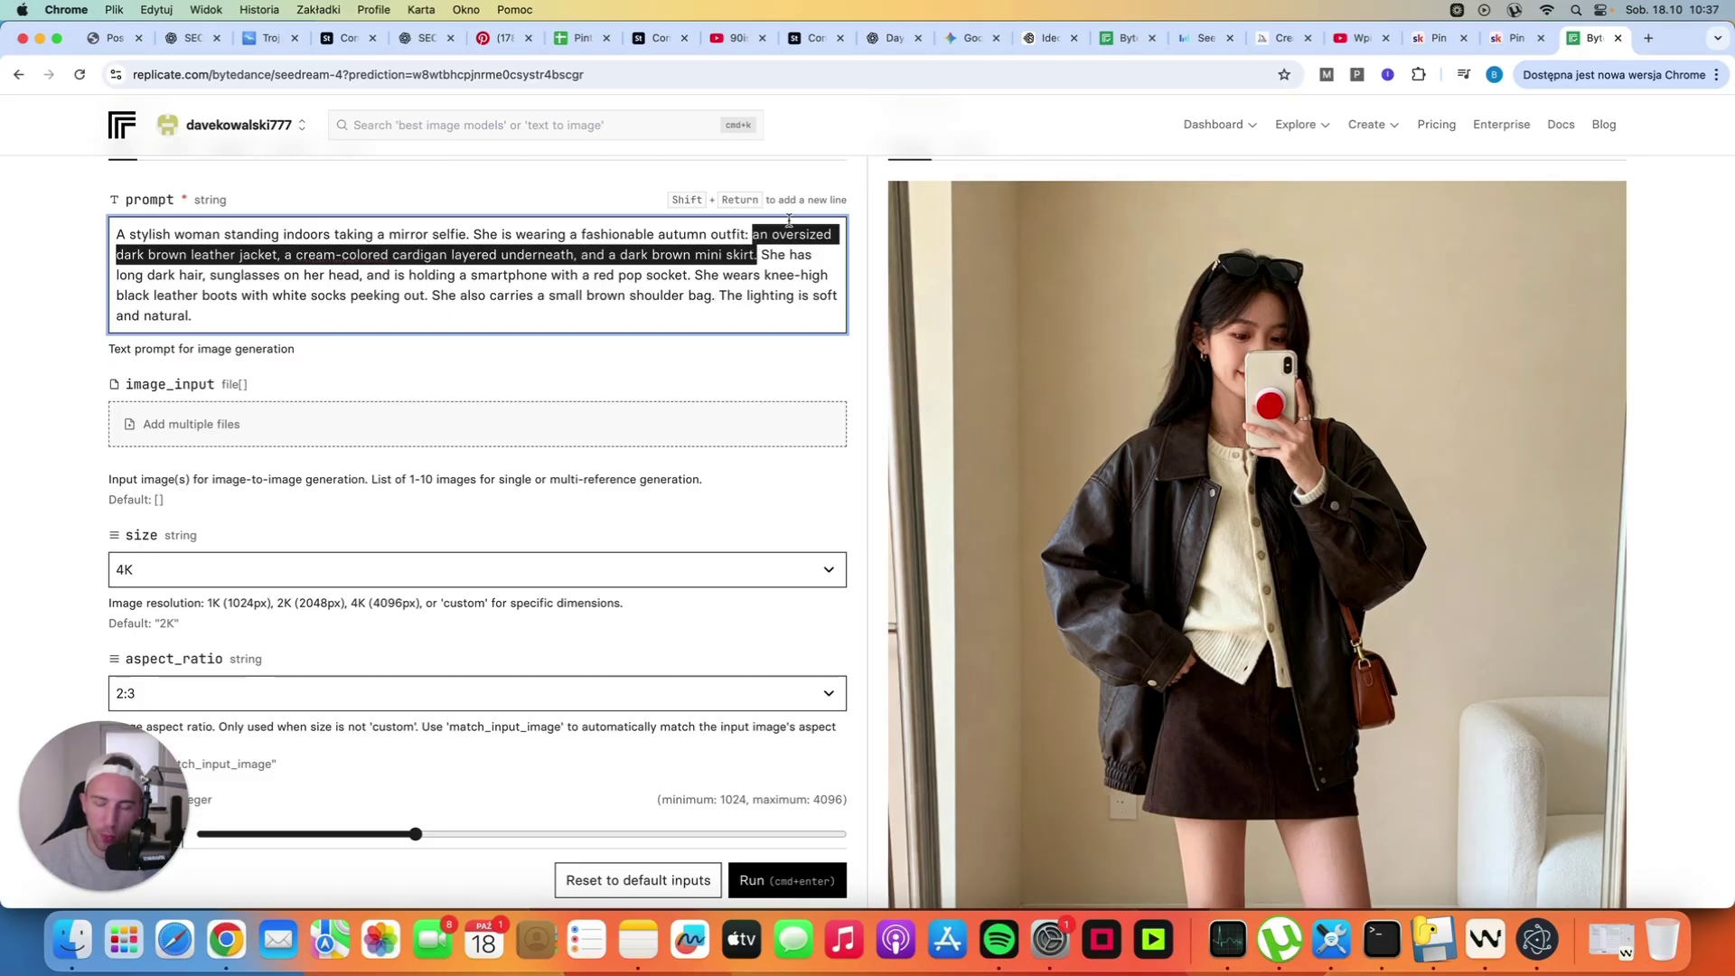
key("BackSpace")
type("black leather ")
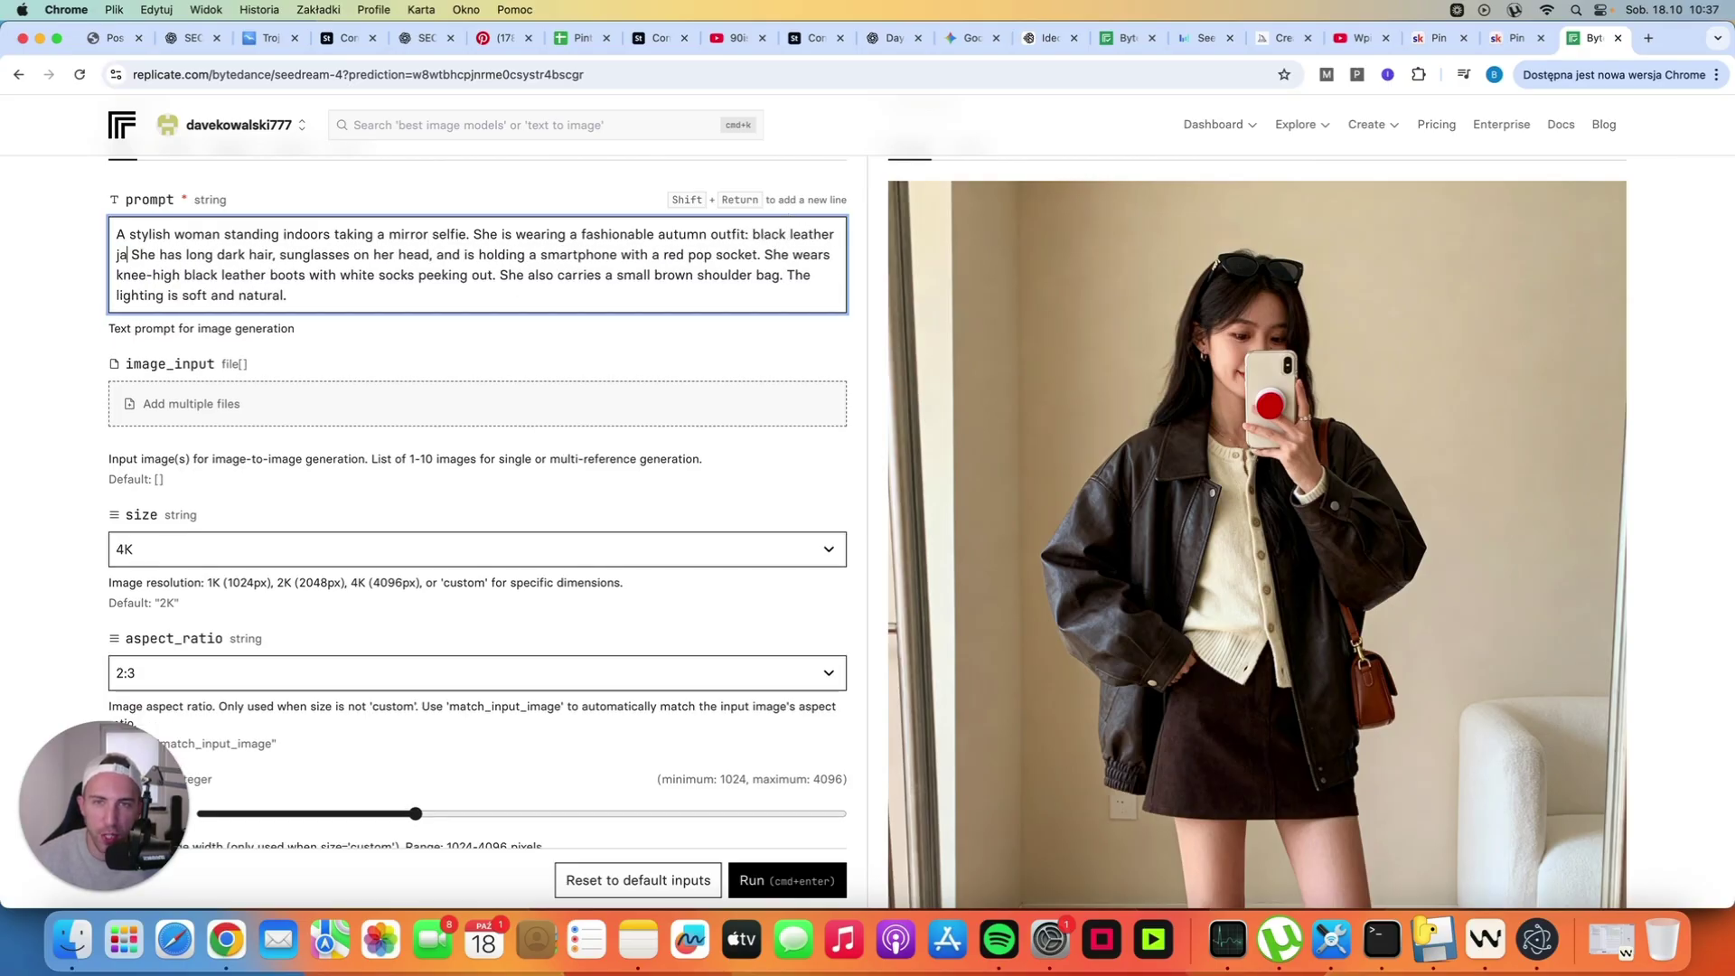
type("jacket and ")
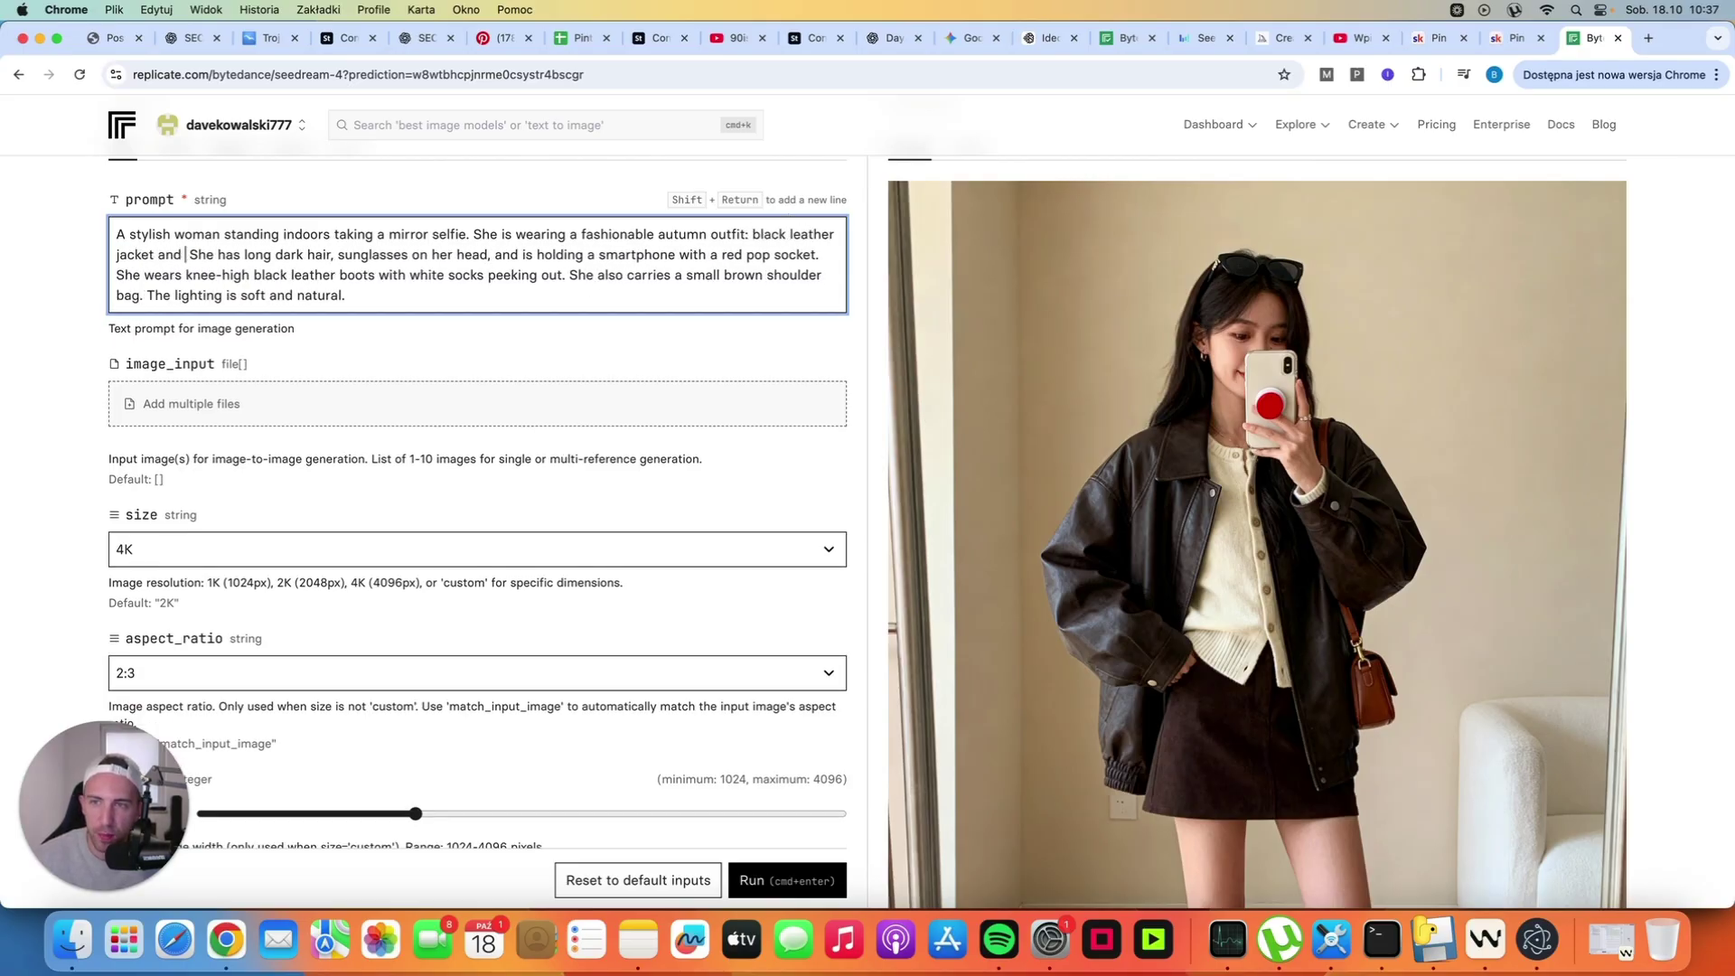
type("skinny blue jeans")
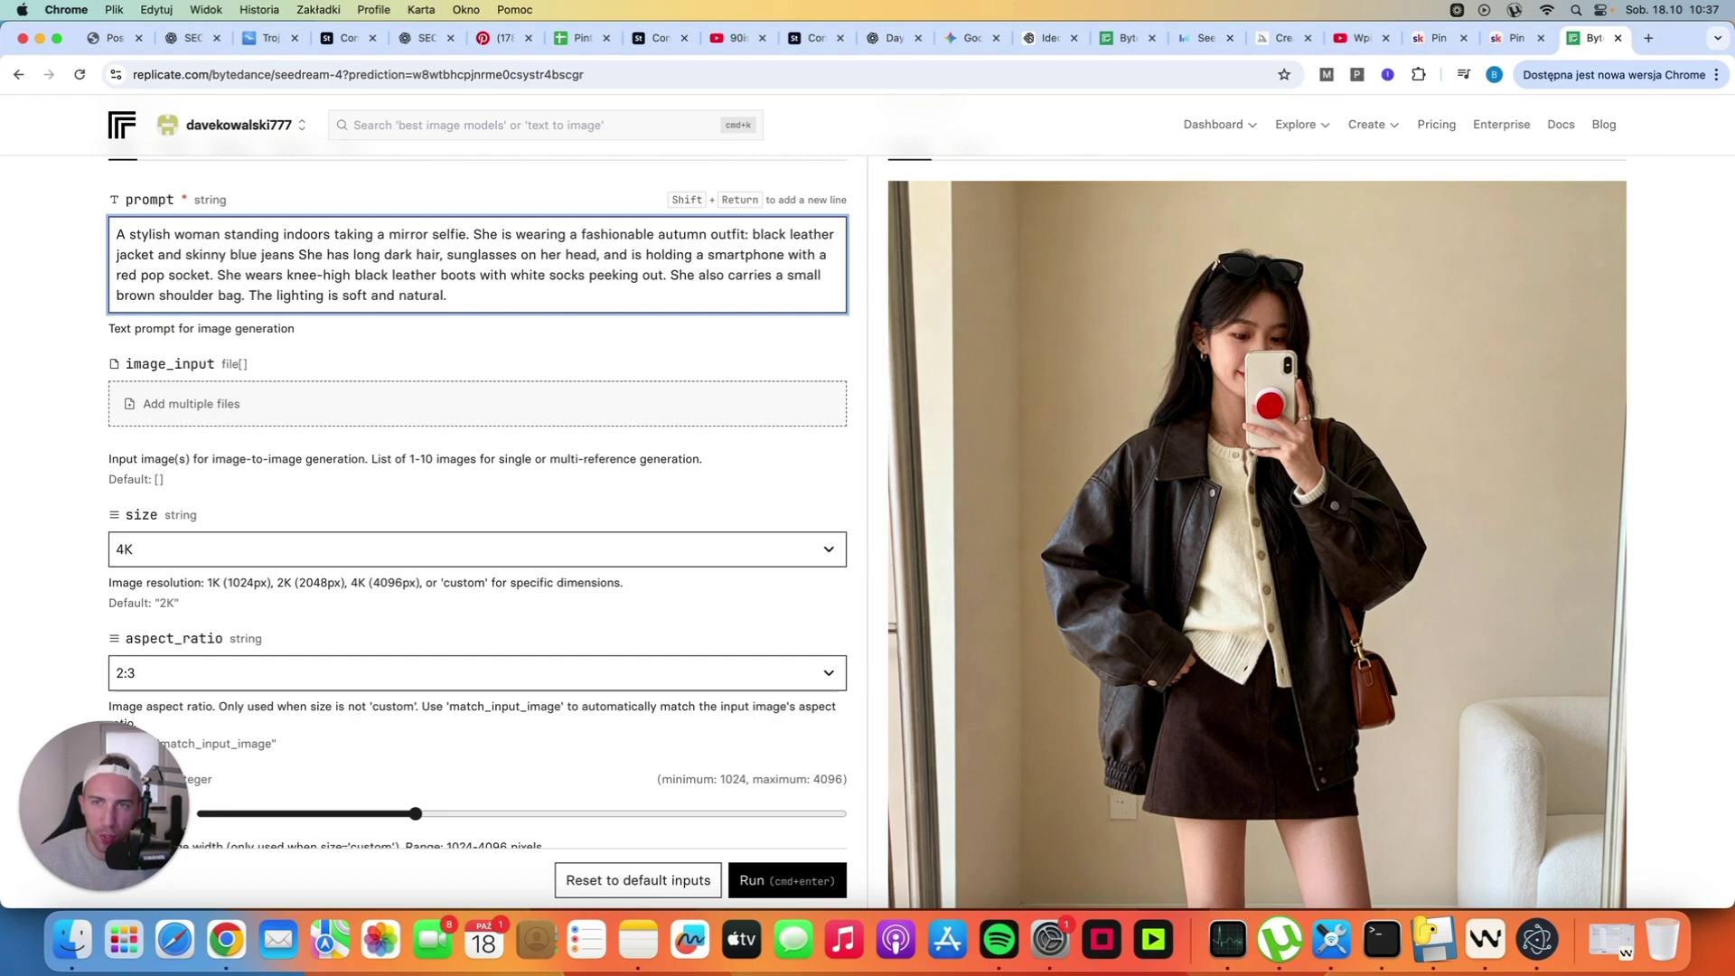
type(".")
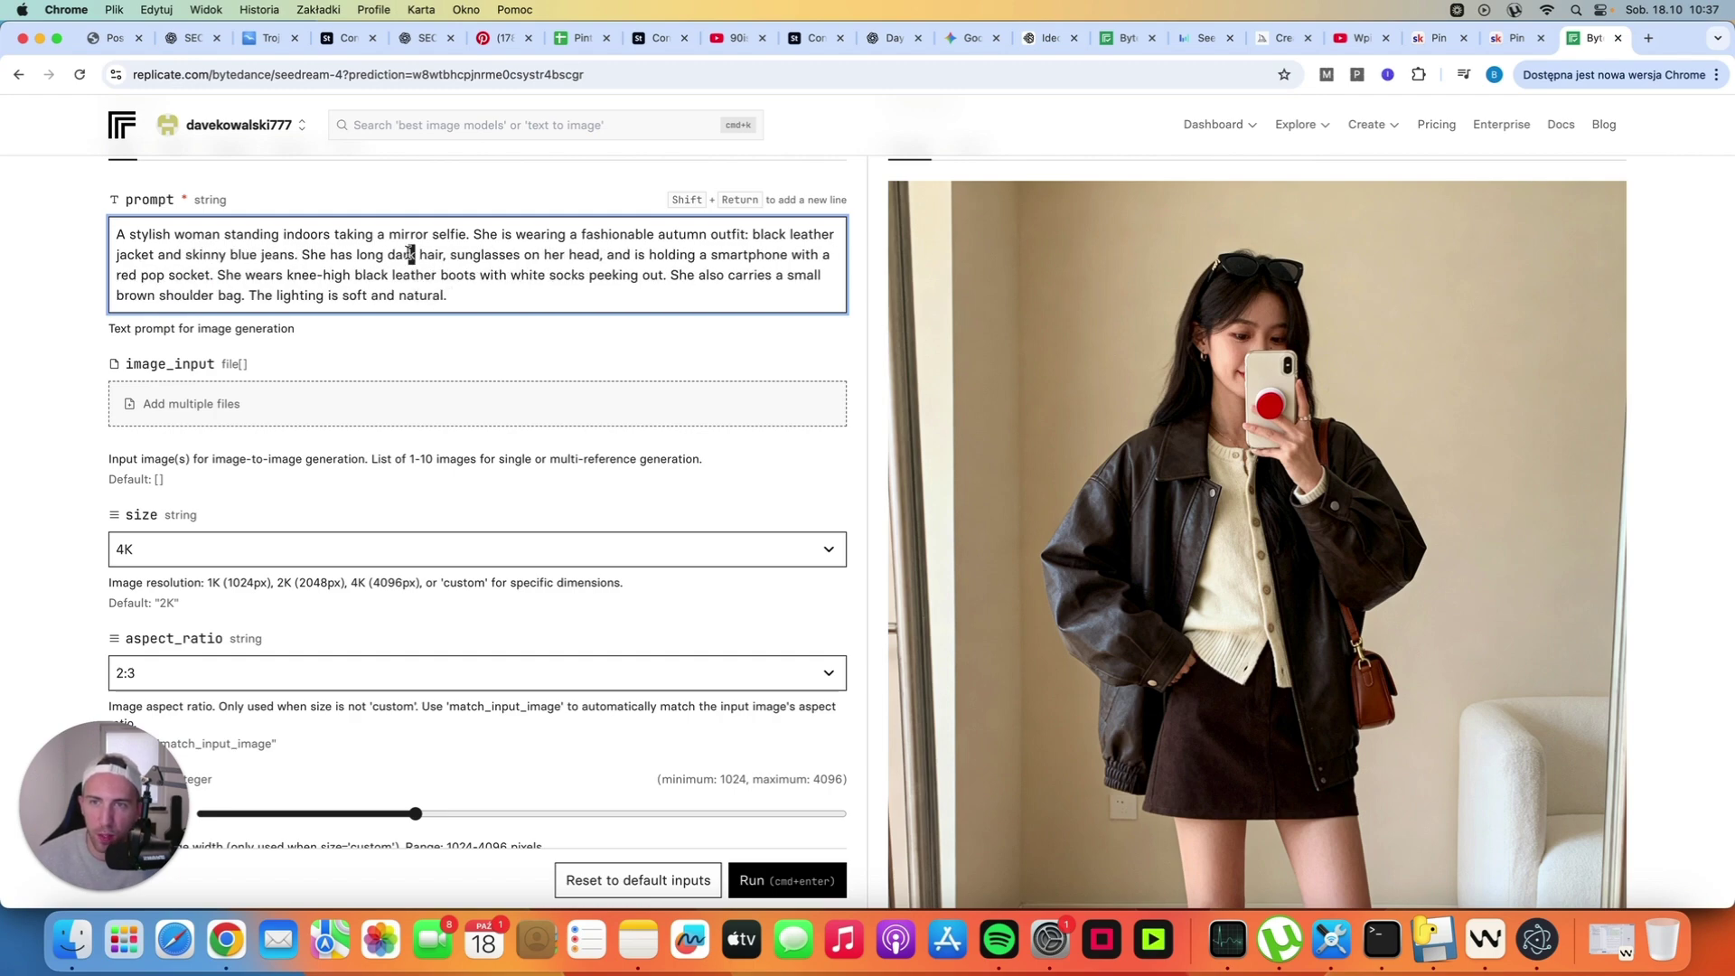
double_click(411, 255)
type("ginger")
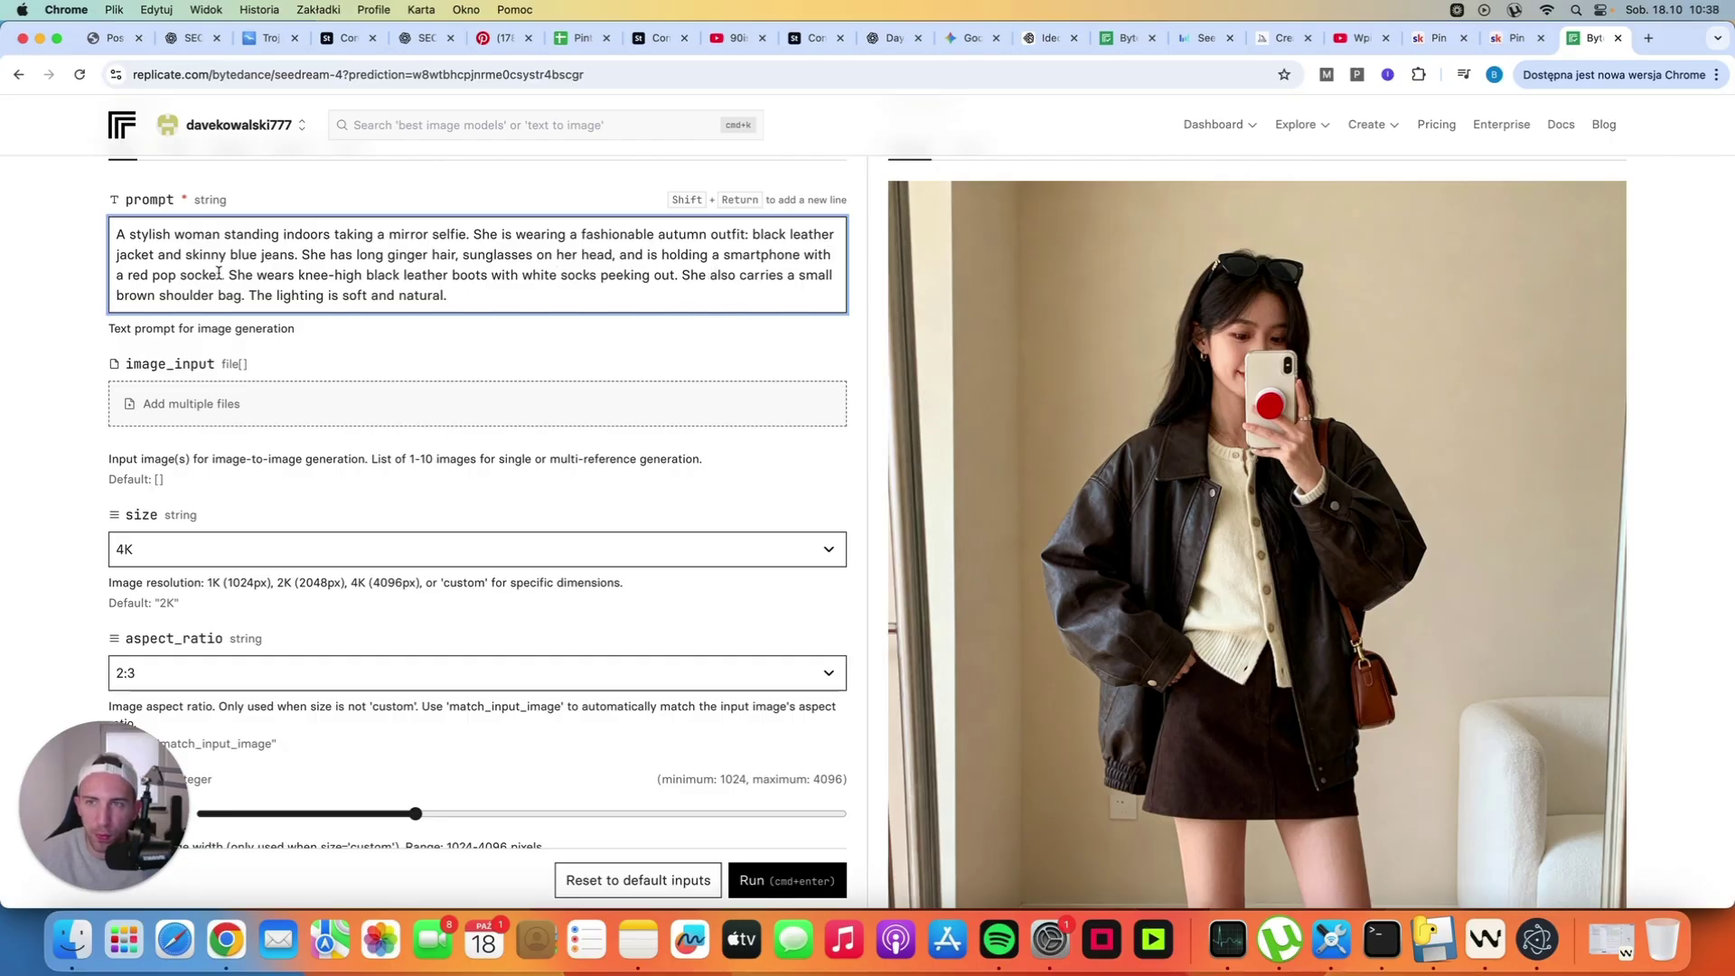
left_click_drag(225, 274, 800, 258)
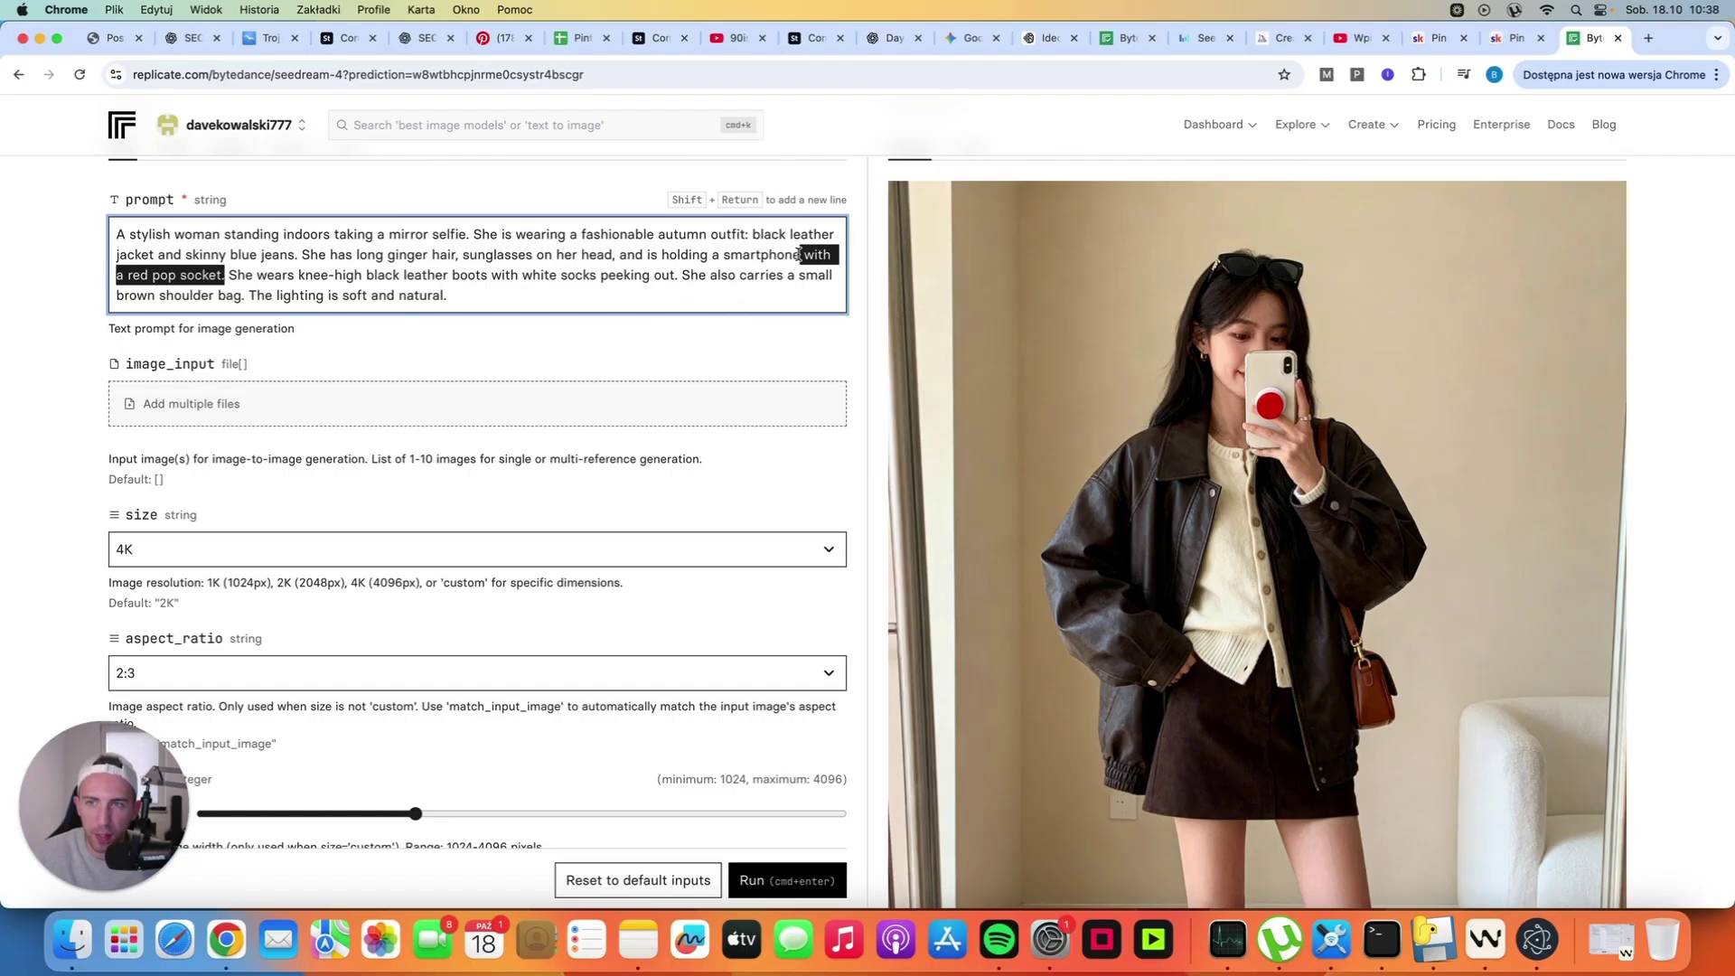
key("BackSpace")
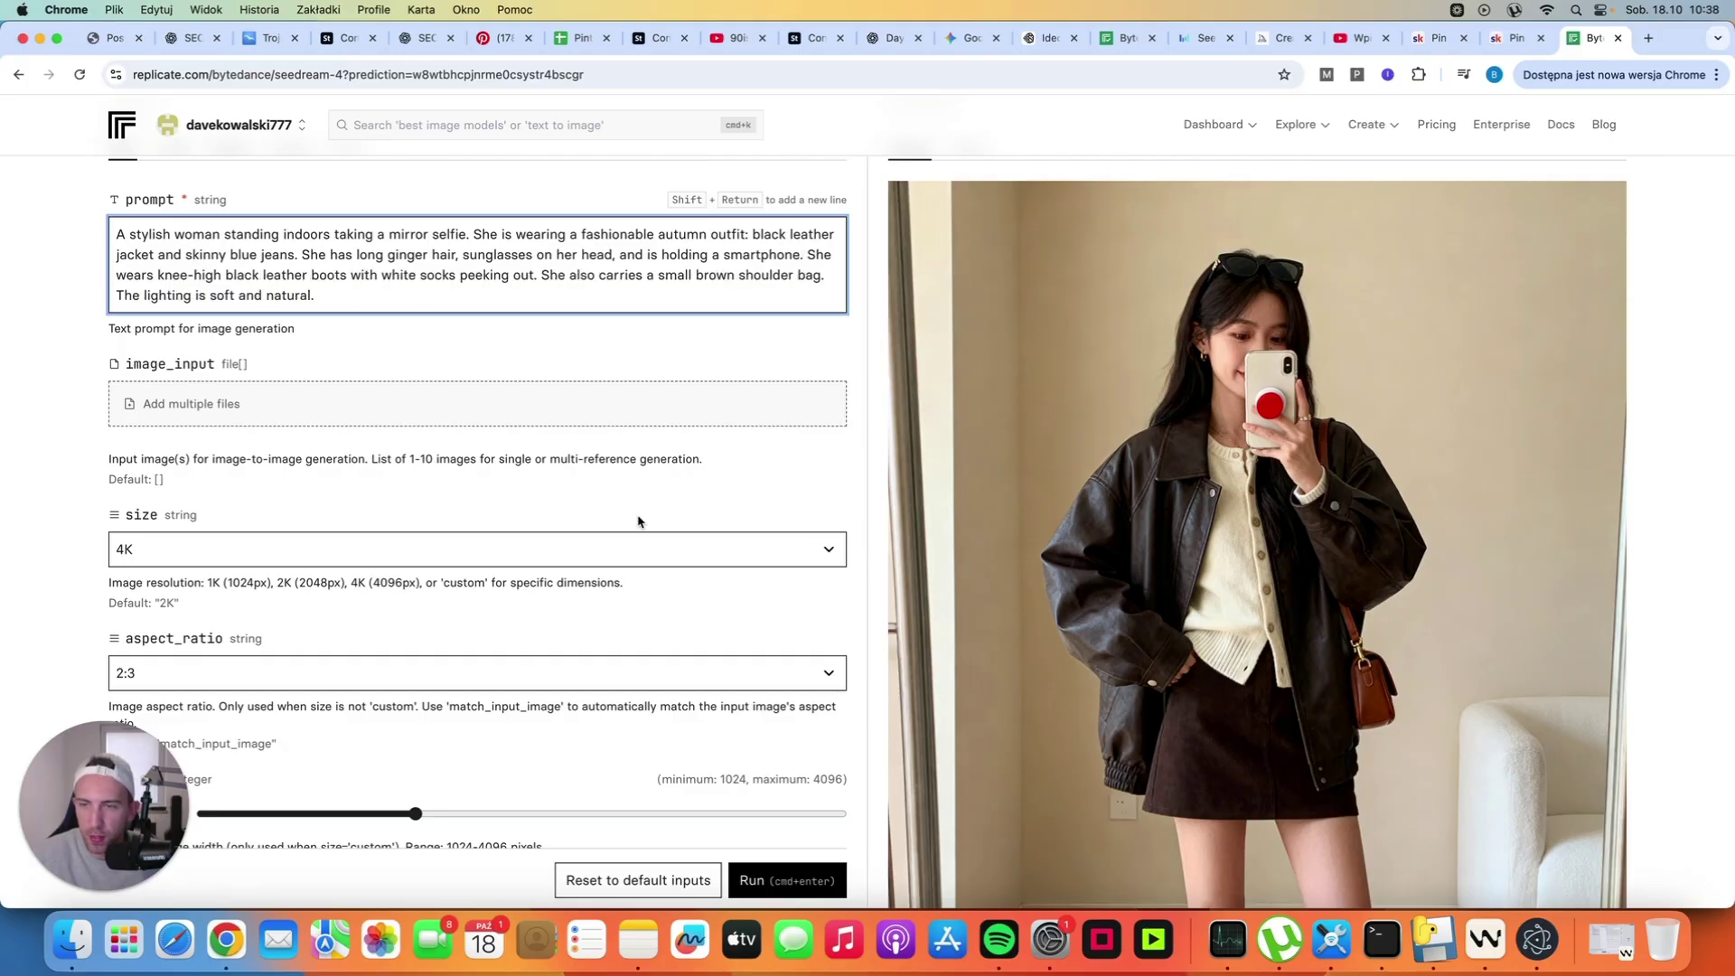
scroll(639, 520, "down", 2)
Switch the aspect ratio to 9:16 and run the revised generation
left_click(480, 625)
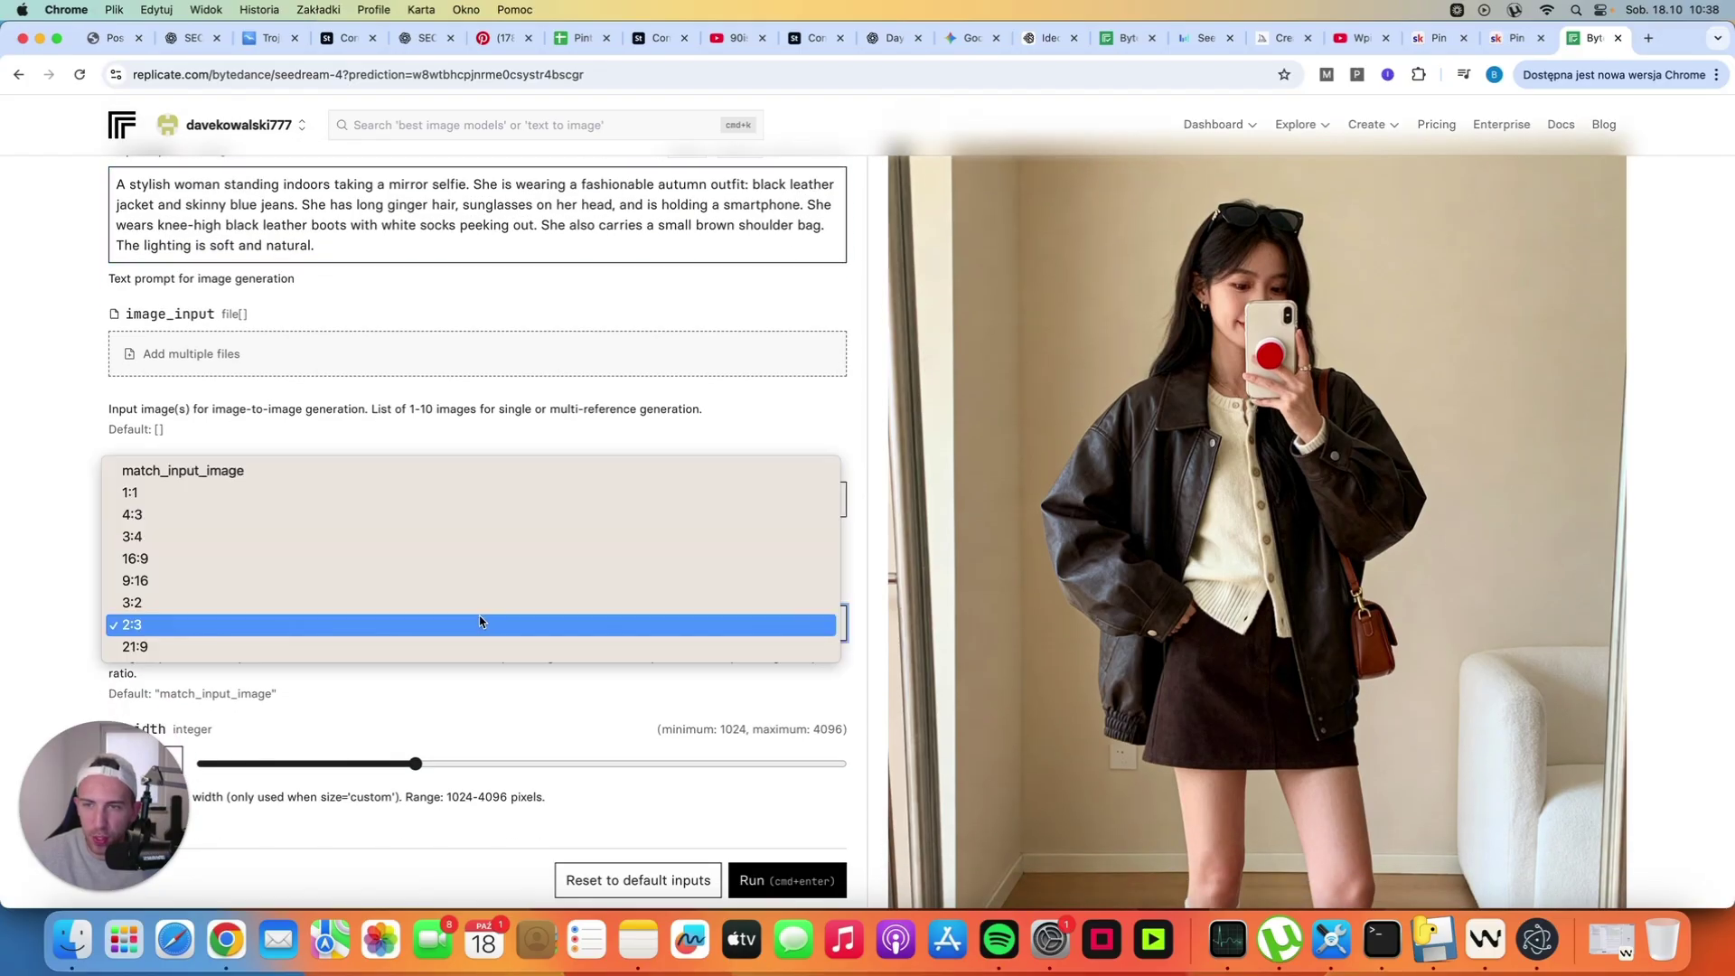
left_click(296, 581)
left_click(819, 878)
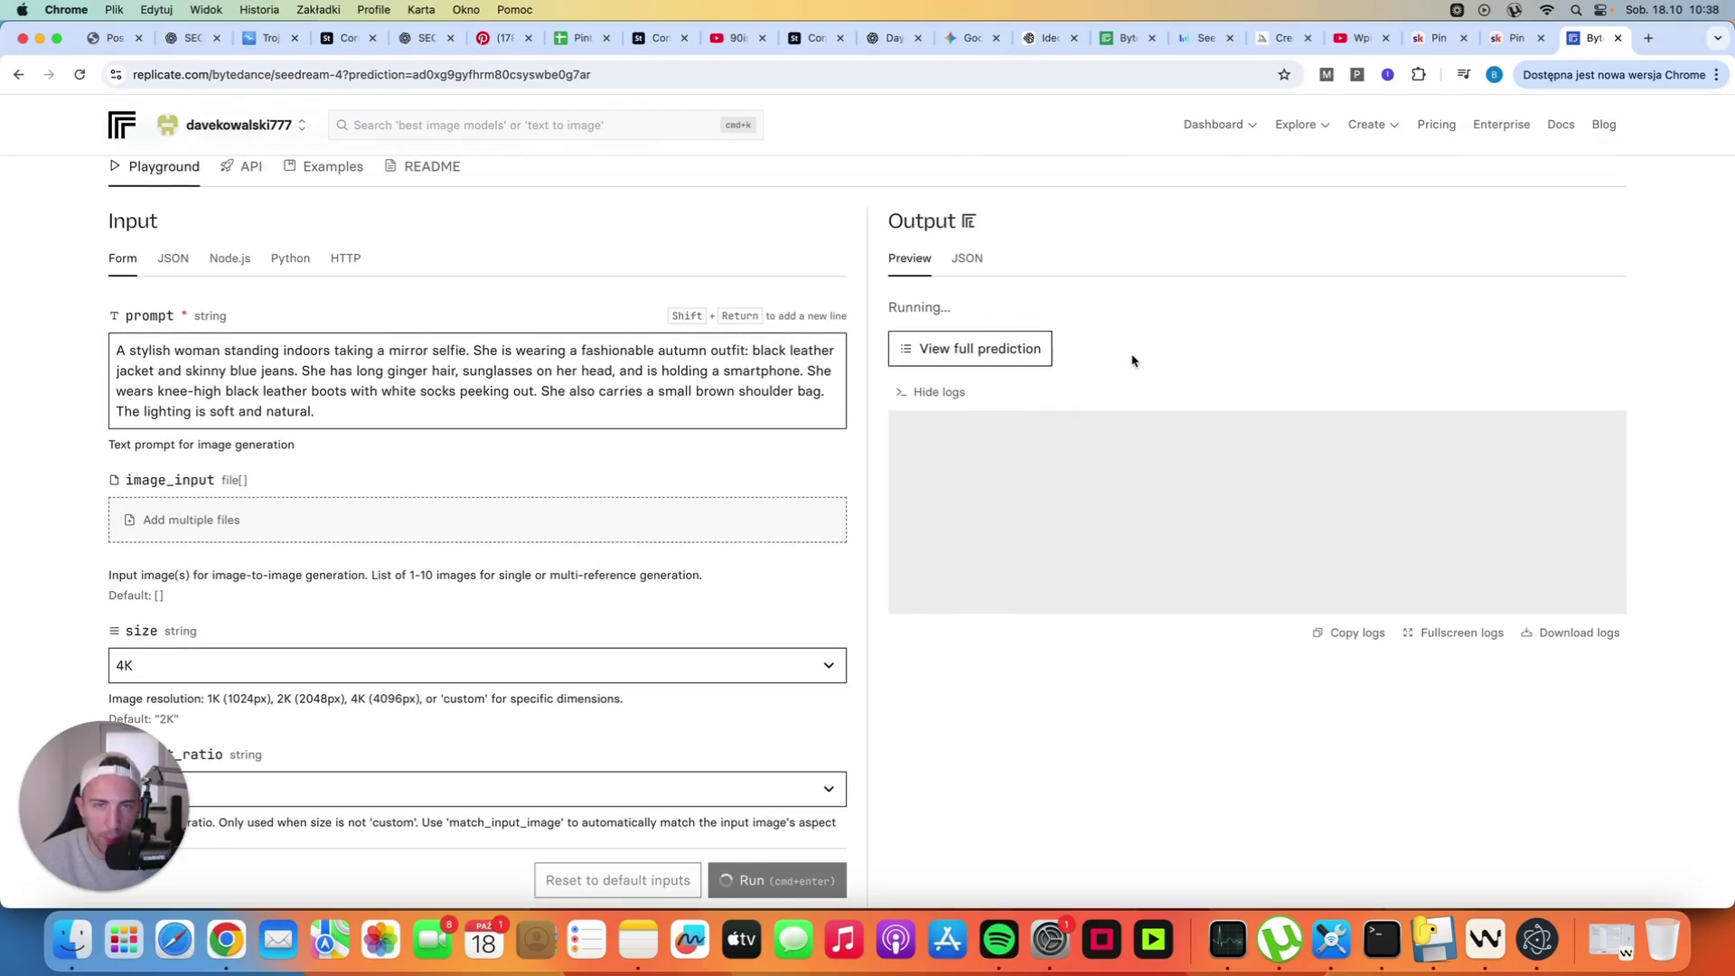
scroll(1214, 512, "down", 2)
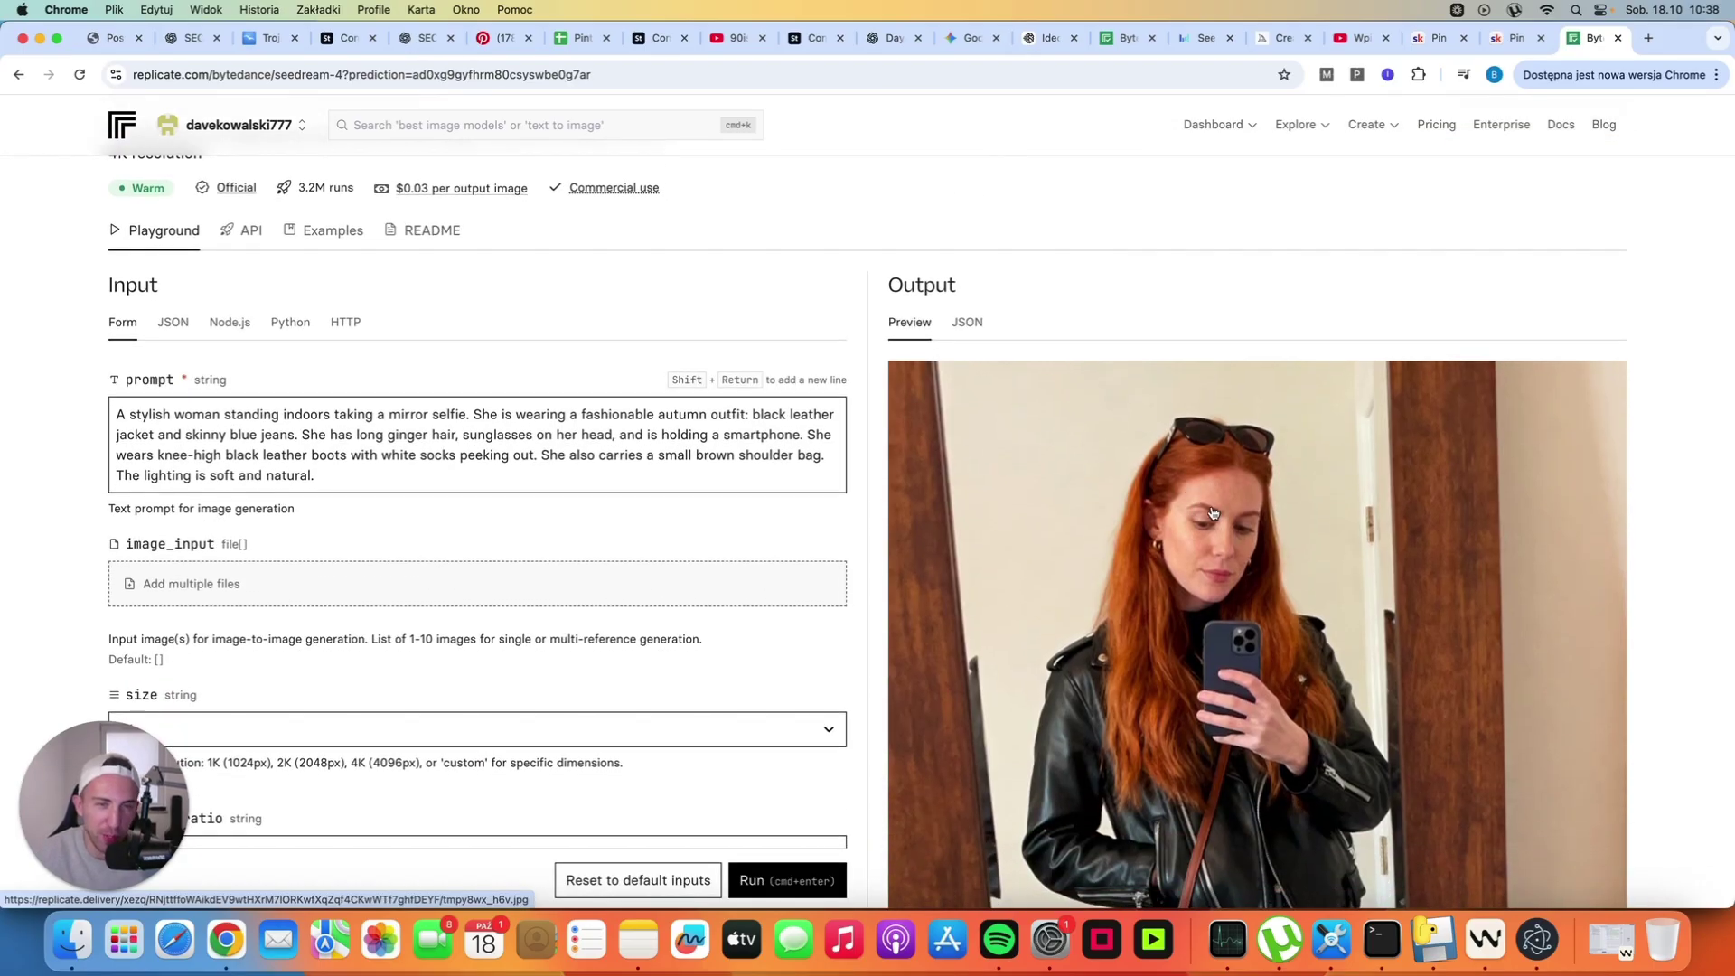
scroll(1212, 513, "down", 3)
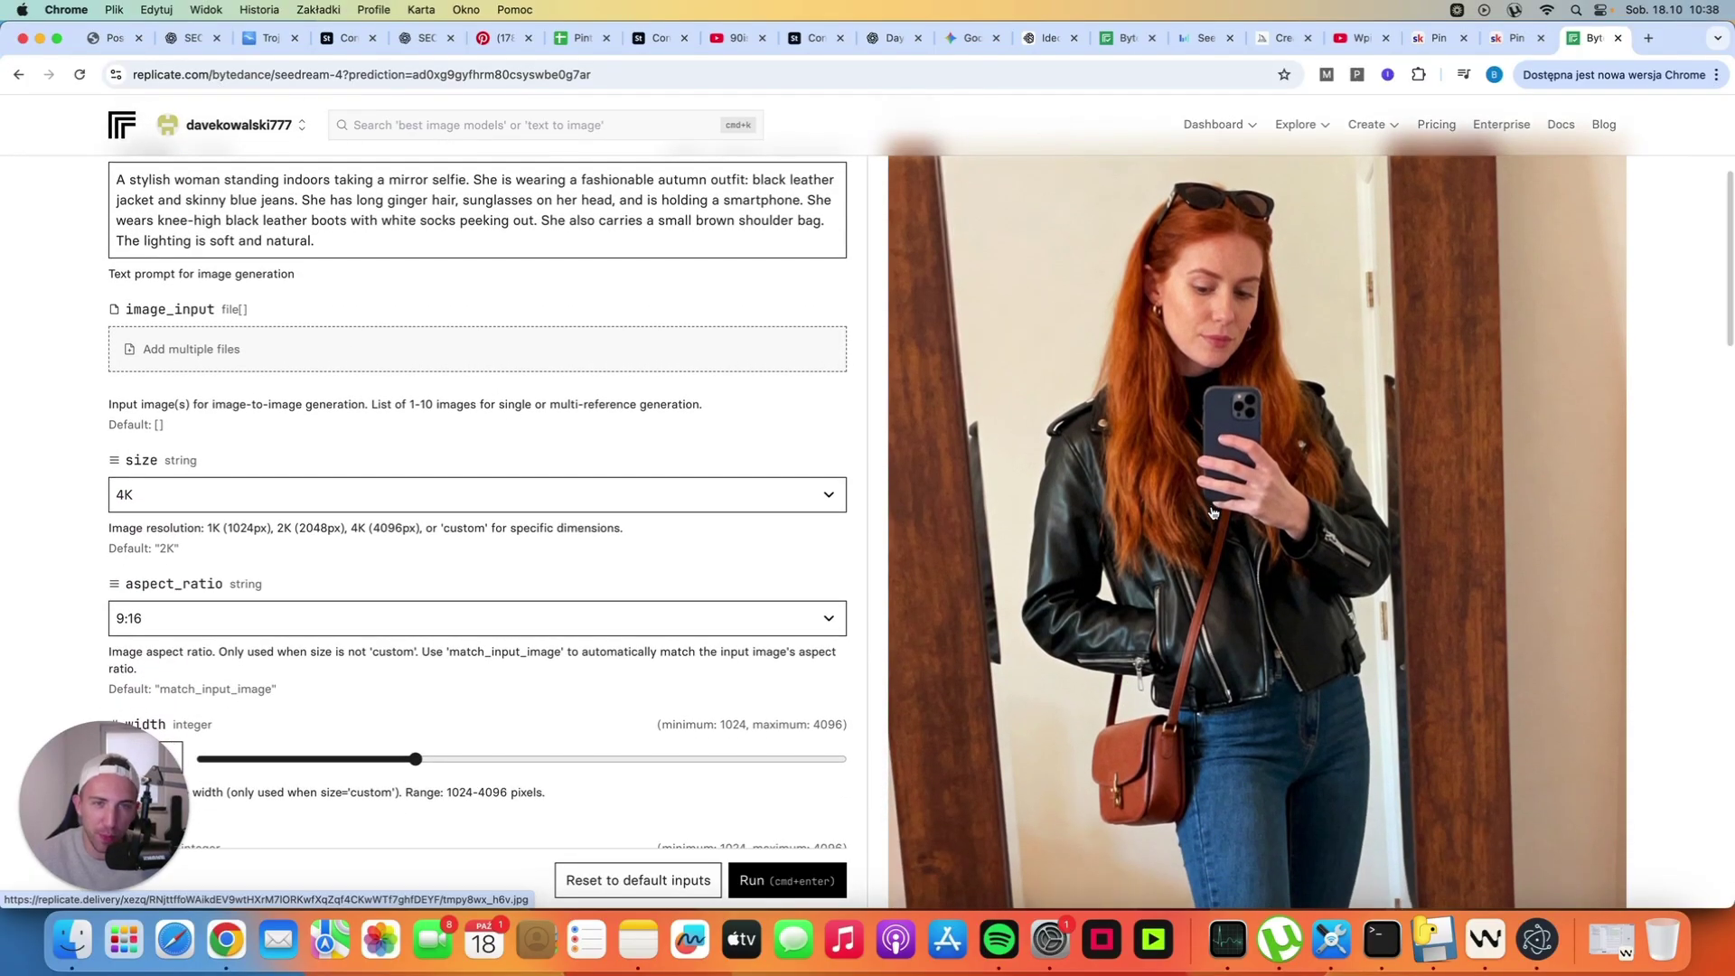
scroll(1213, 513, "down", 1)
scroll(1212, 512, "down", 1)
scroll(1213, 513, "down", 1)
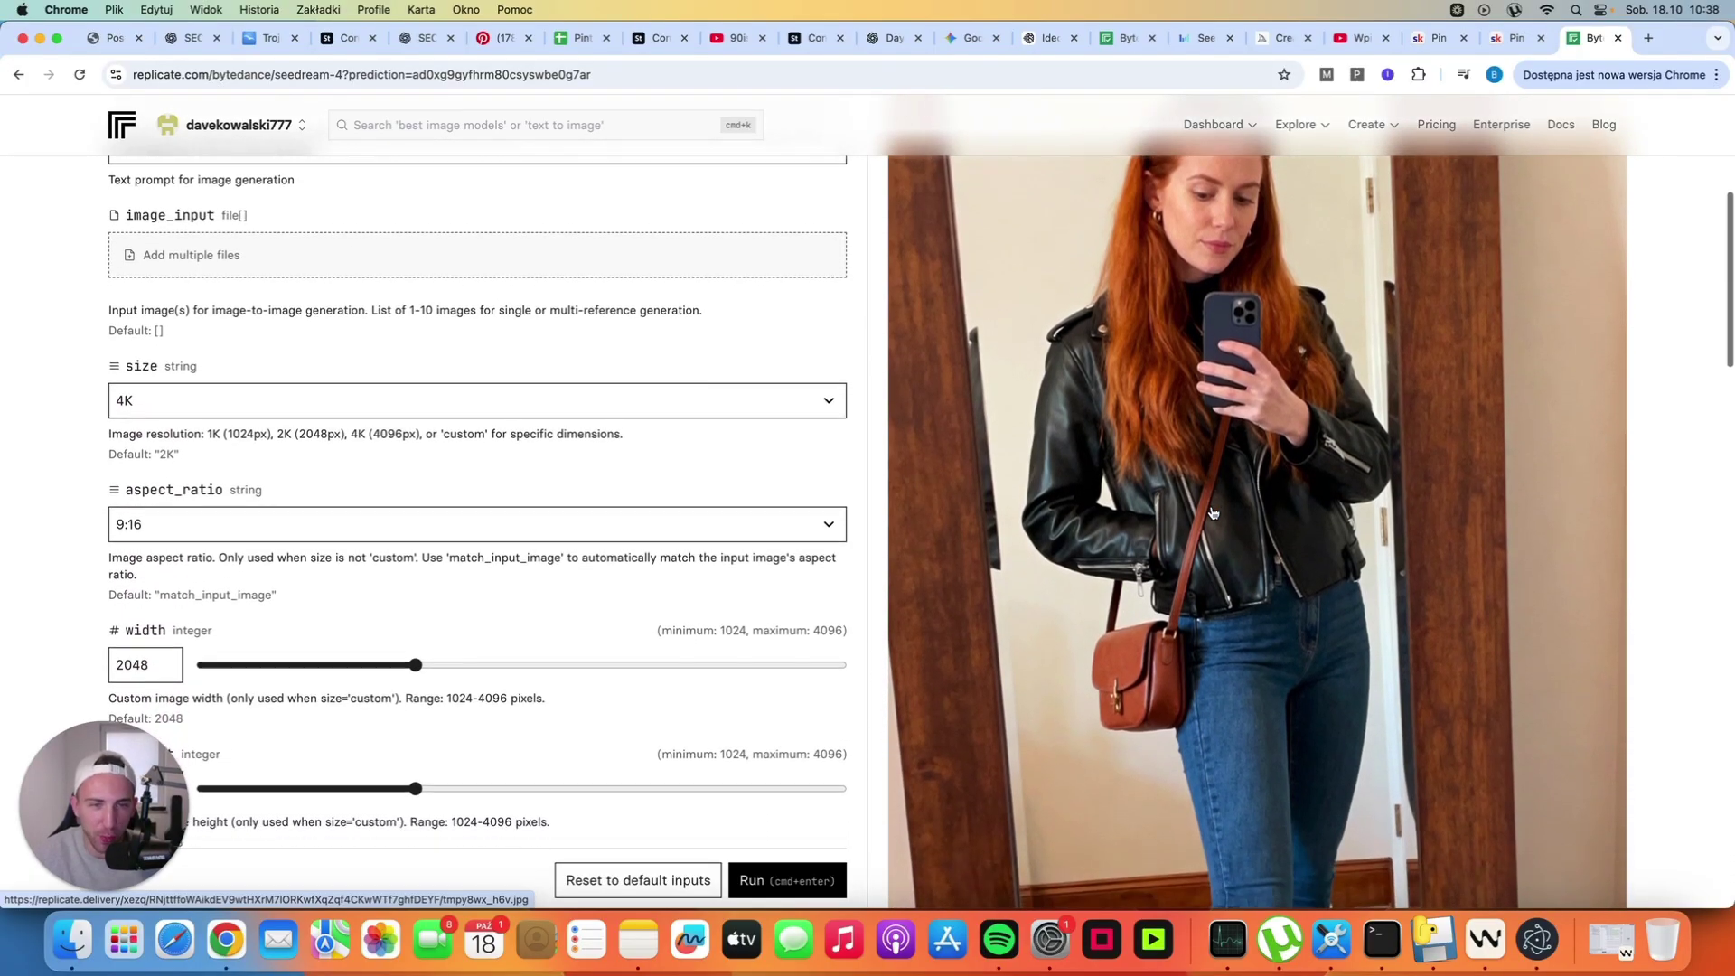
scroll(1206, 510, "up", 1)
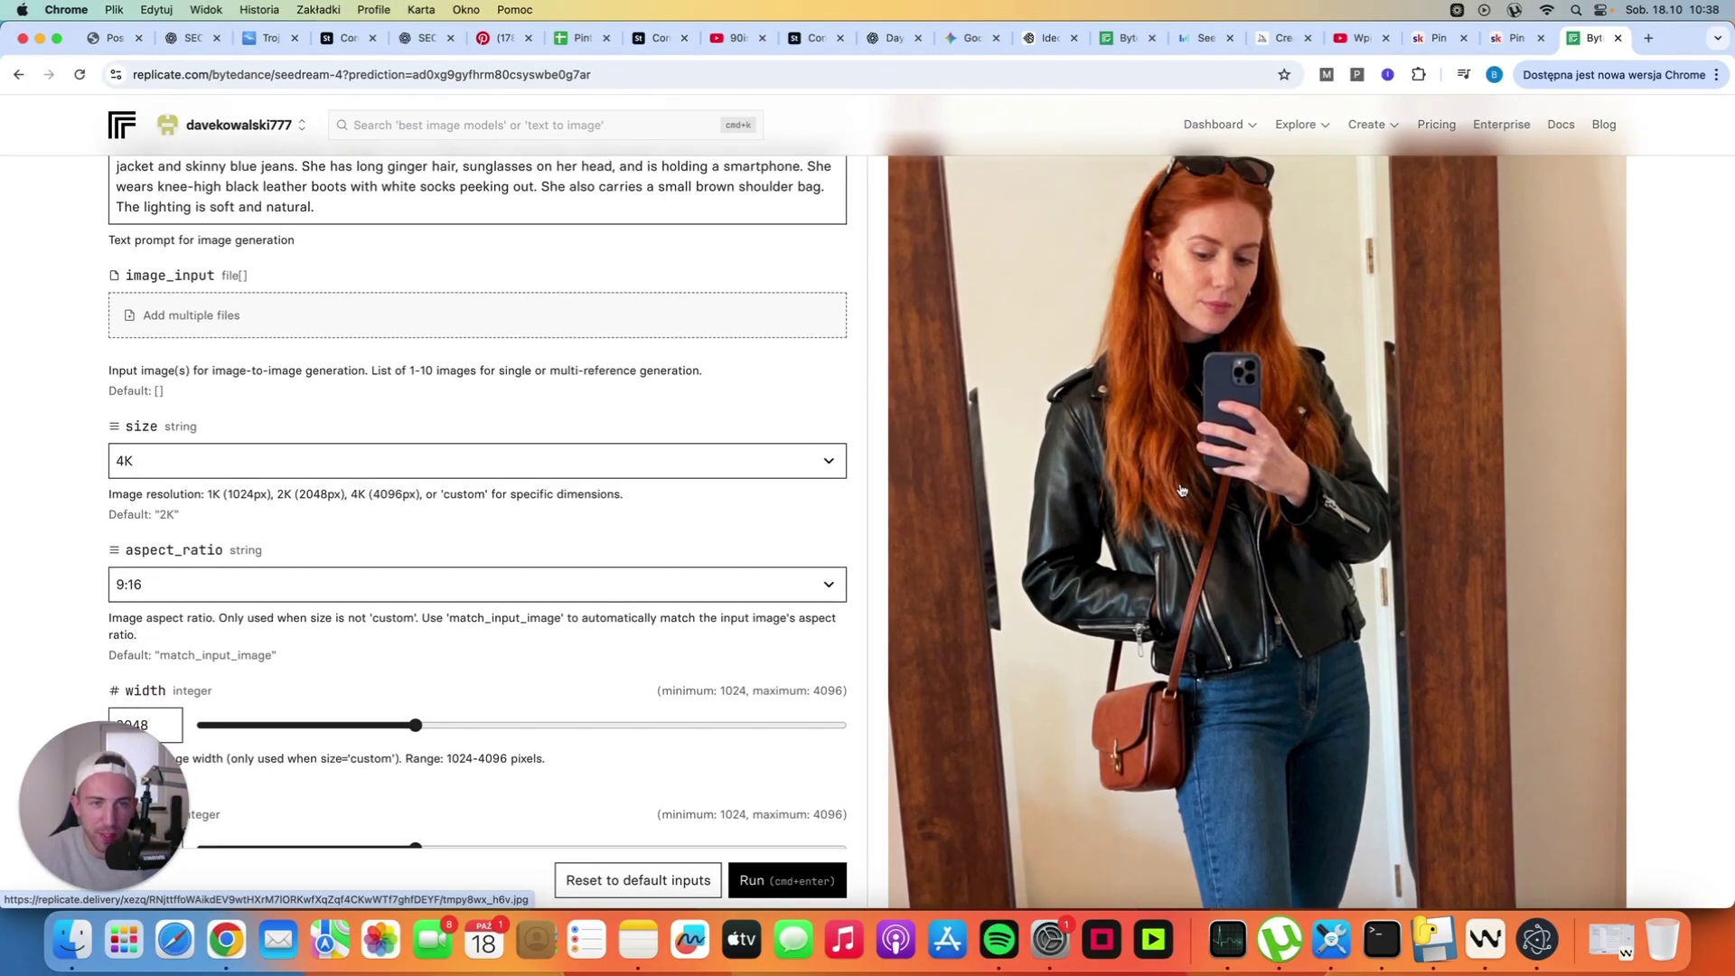
scroll(1190, 501, "down", 1)
scroll(1188, 497, "down", 2)
scroll(1183, 489, "down", 2)
scroll(1182, 490, "down", 1)
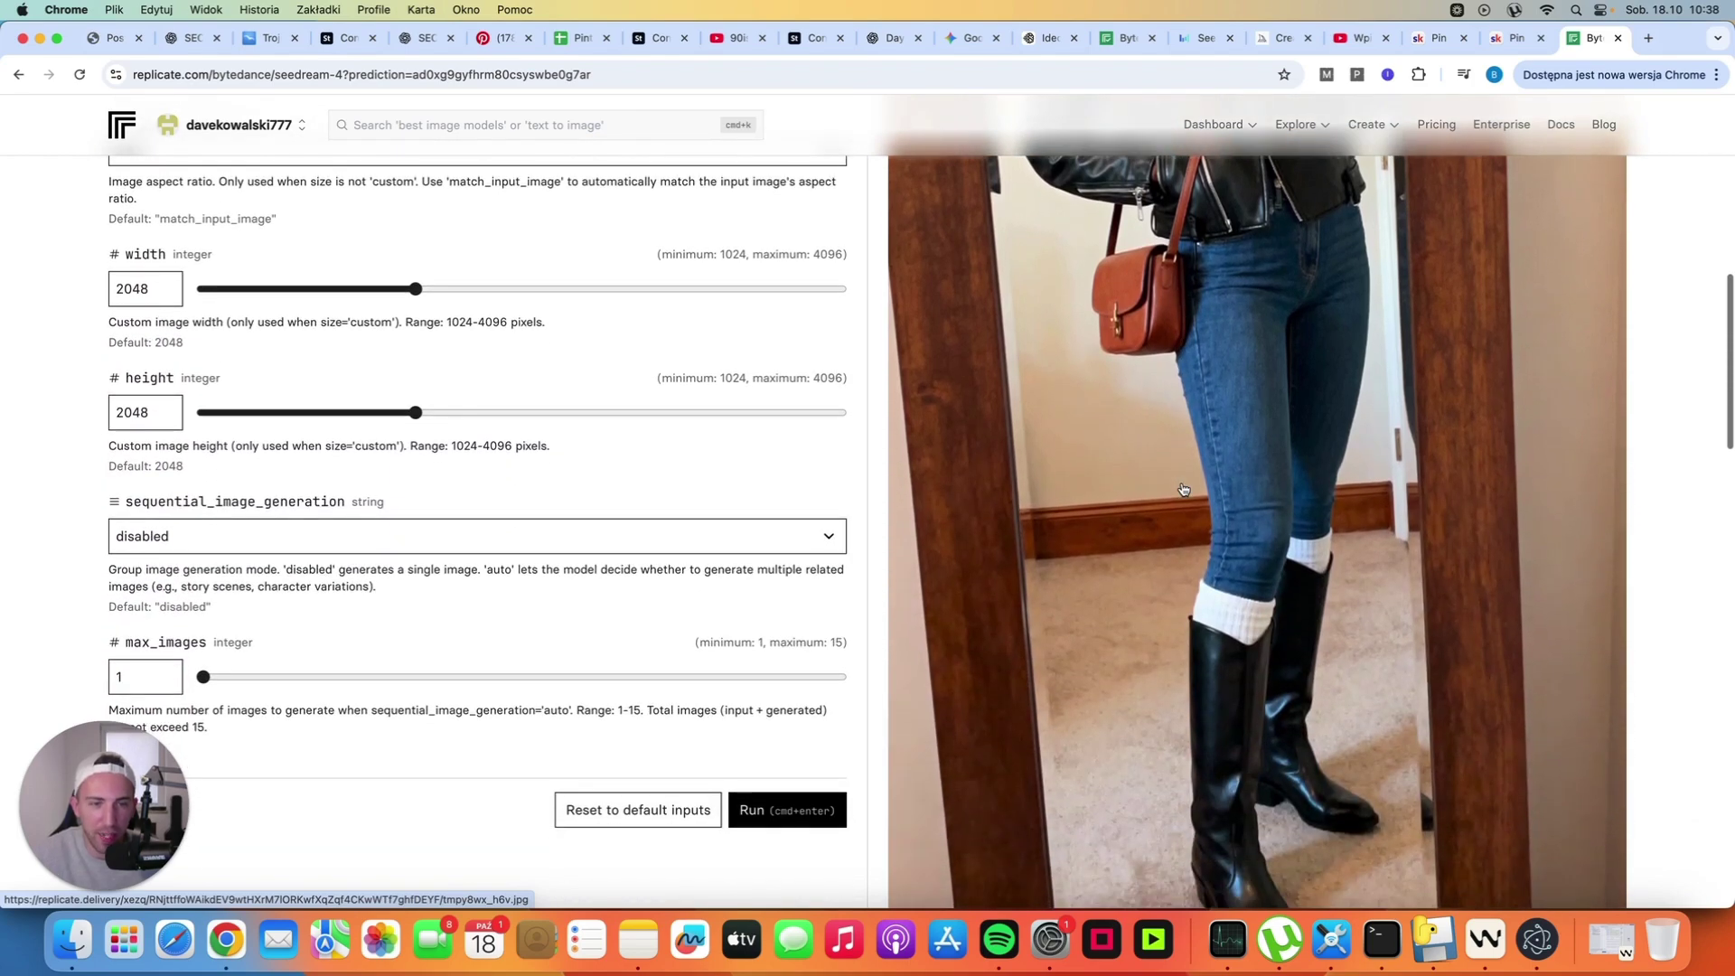
scroll(1182, 489, "down", 3)
scroll(1183, 489, "up", 5)
scroll(1183, 490, "up", 2)
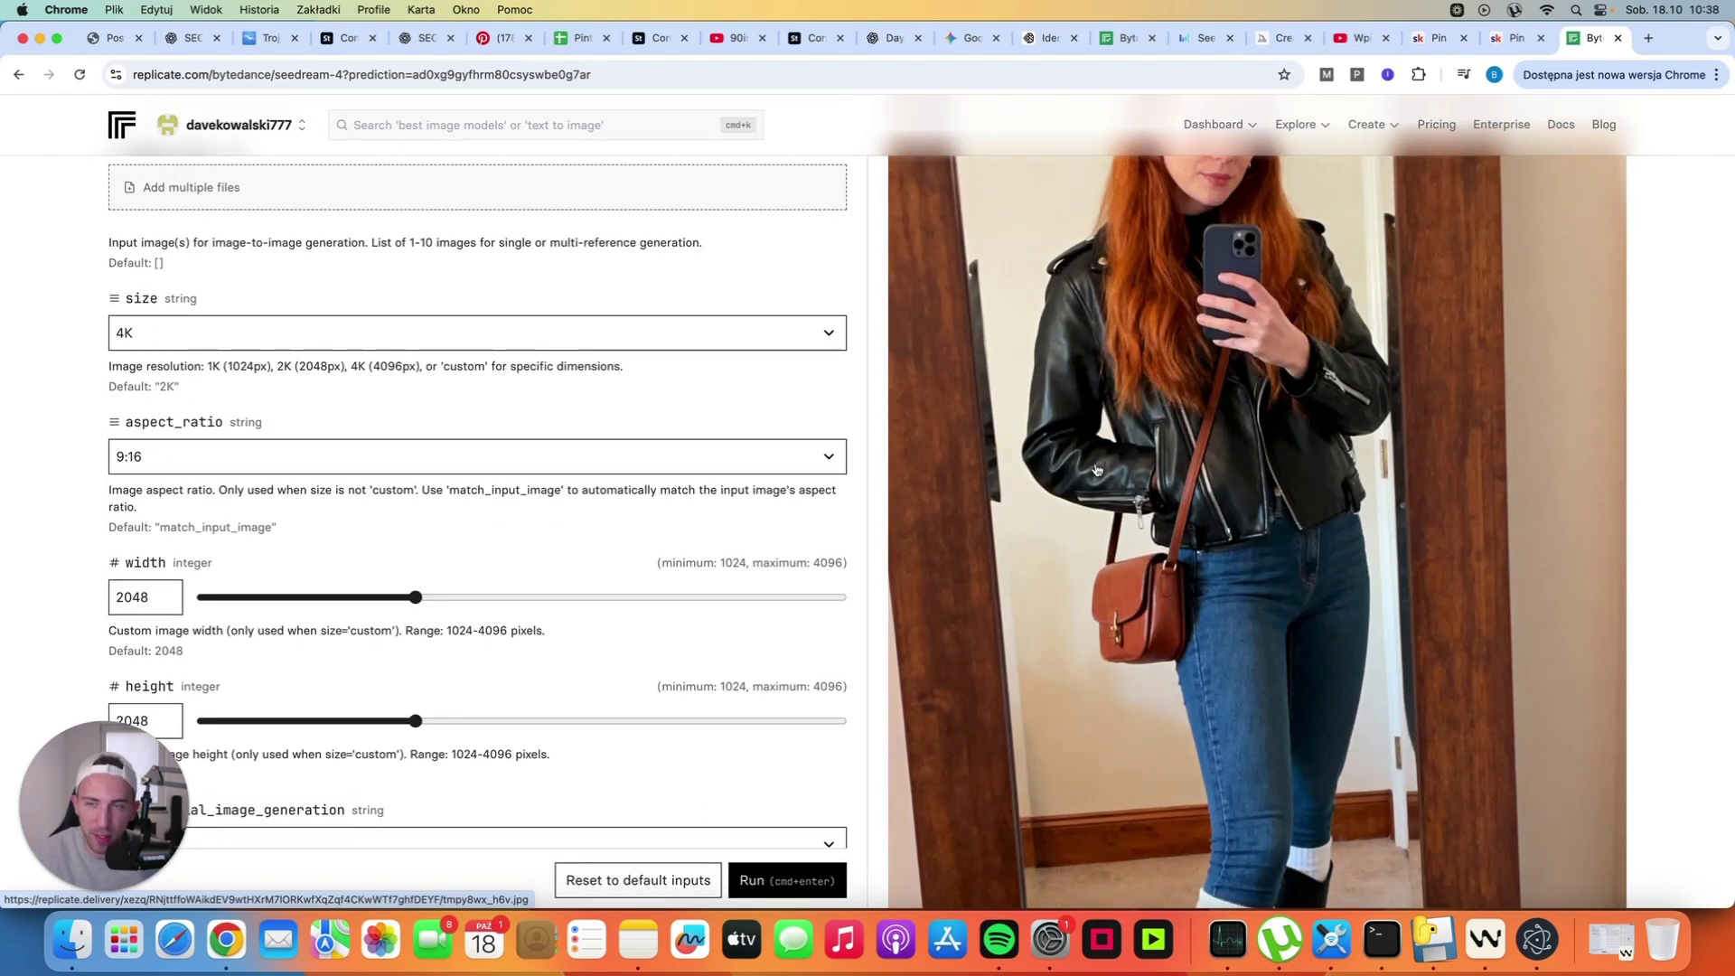
scroll(1183, 490, "up", 3)
scroll(1288, 464, "up", 1)
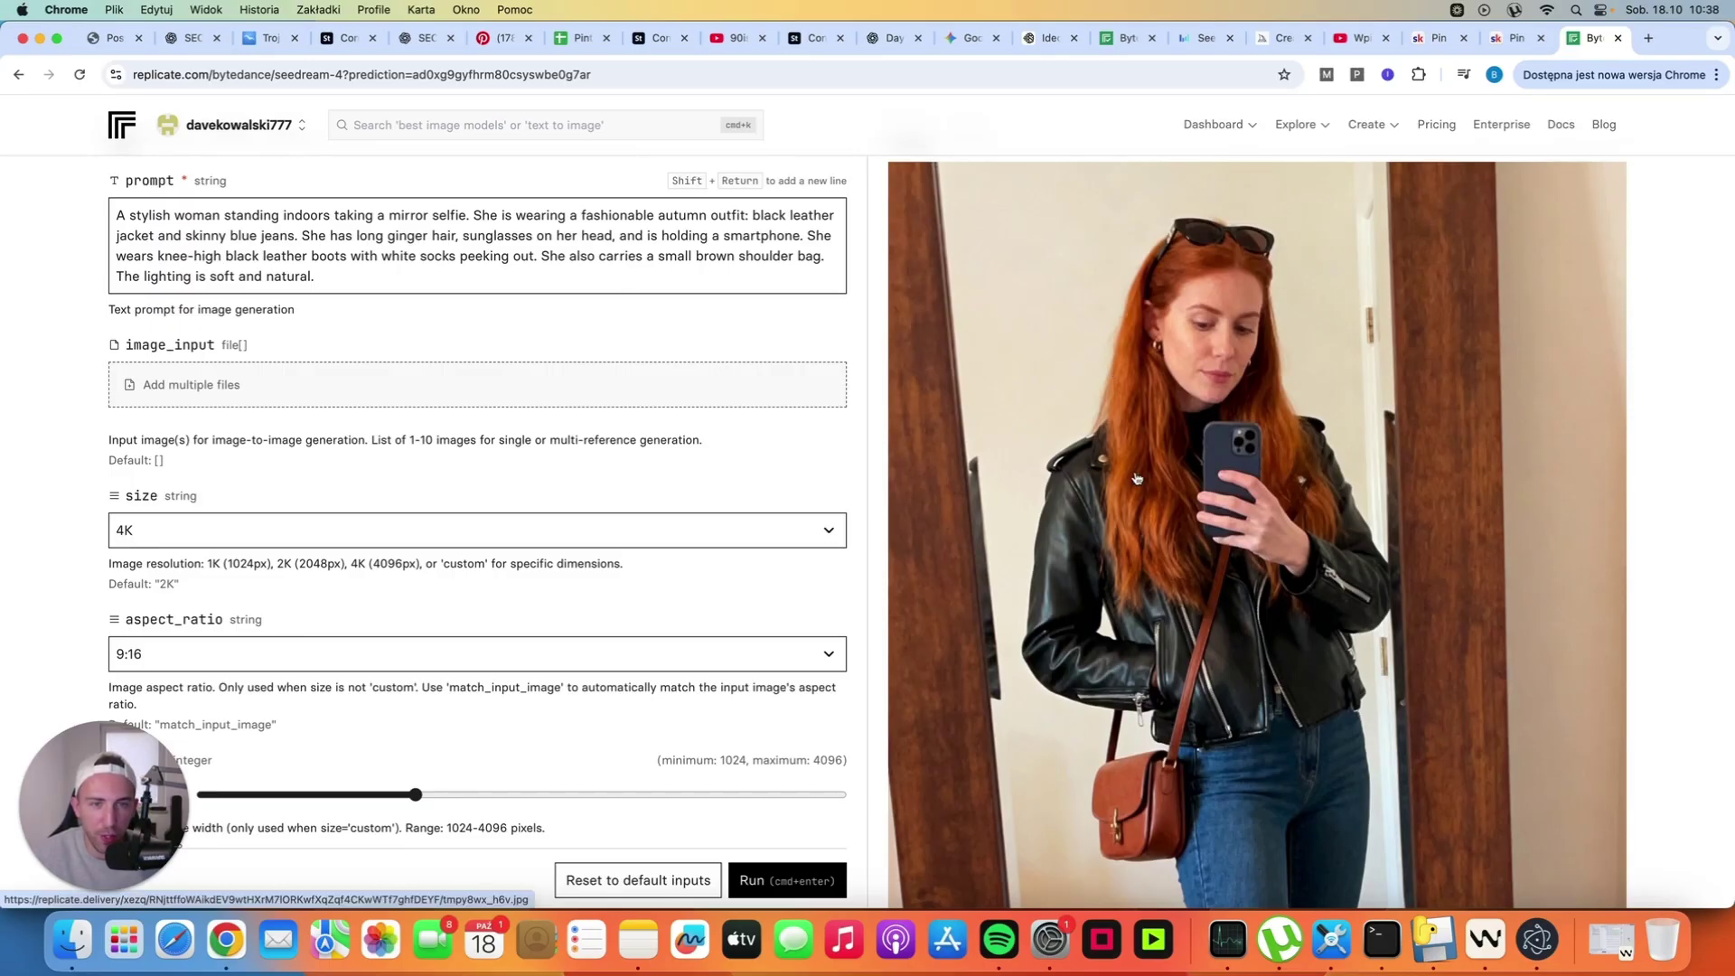
scroll(1135, 617, "down", 2)
scroll(1135, 616, "down", 4)
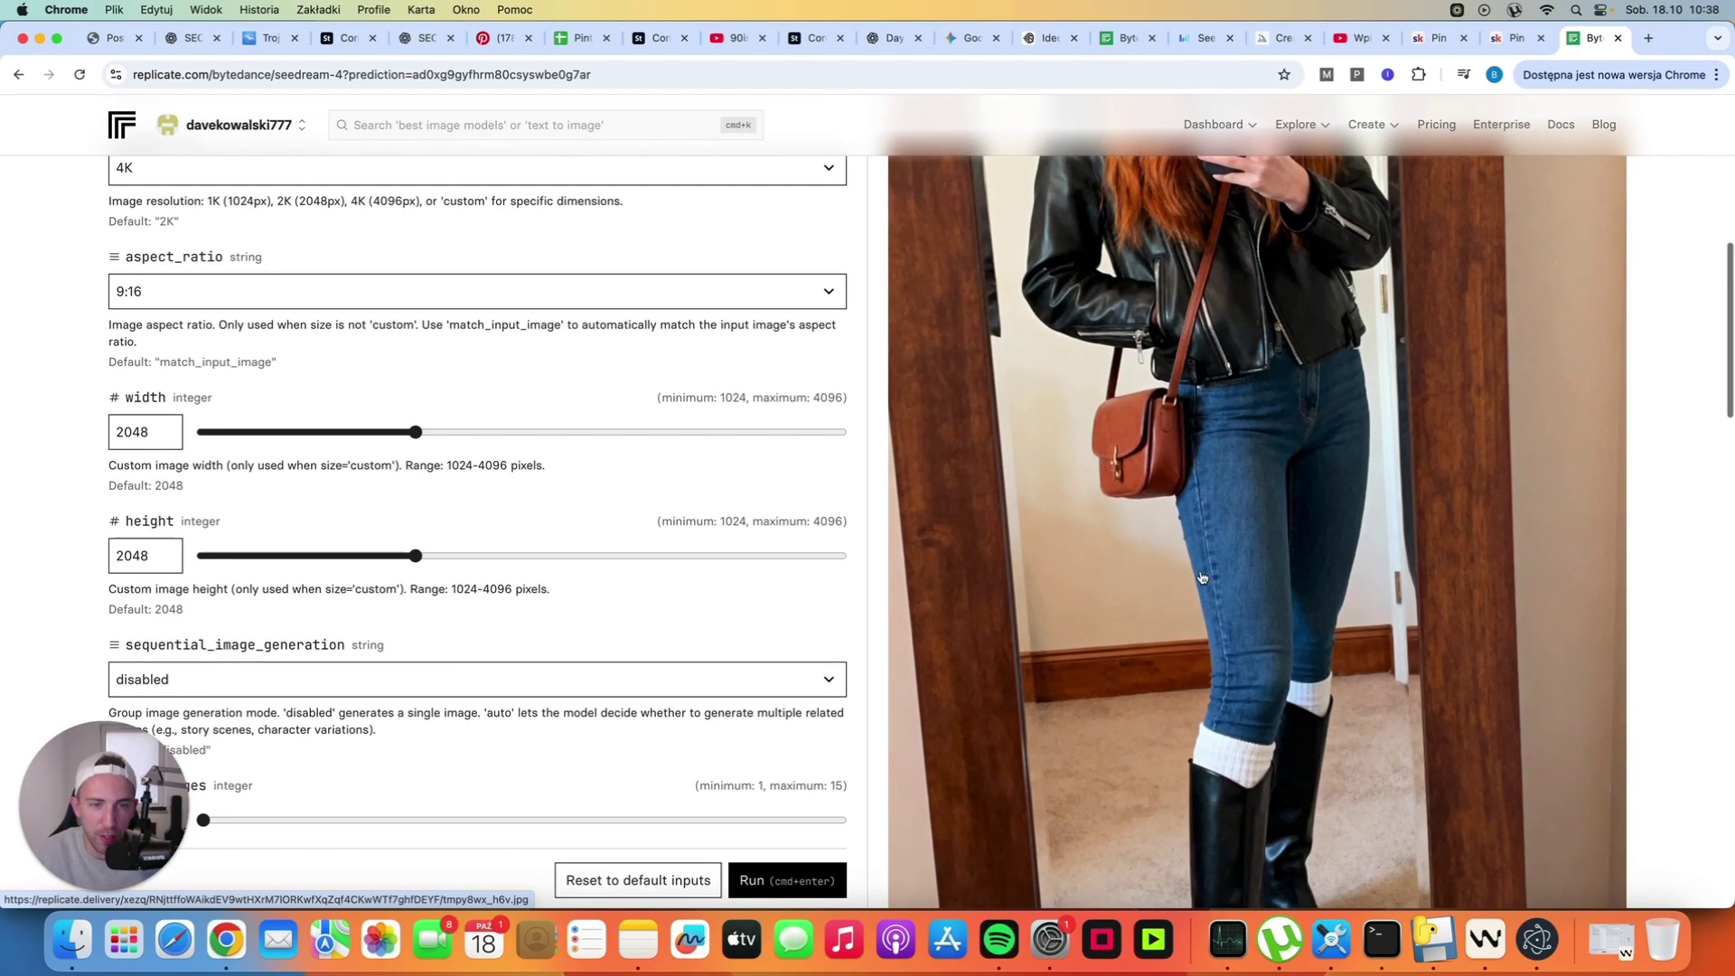
scroll(1192, 583, "down", 2)
scroll(1224, 712, "up", 2)
scroll(1224, 711, "up", 2)
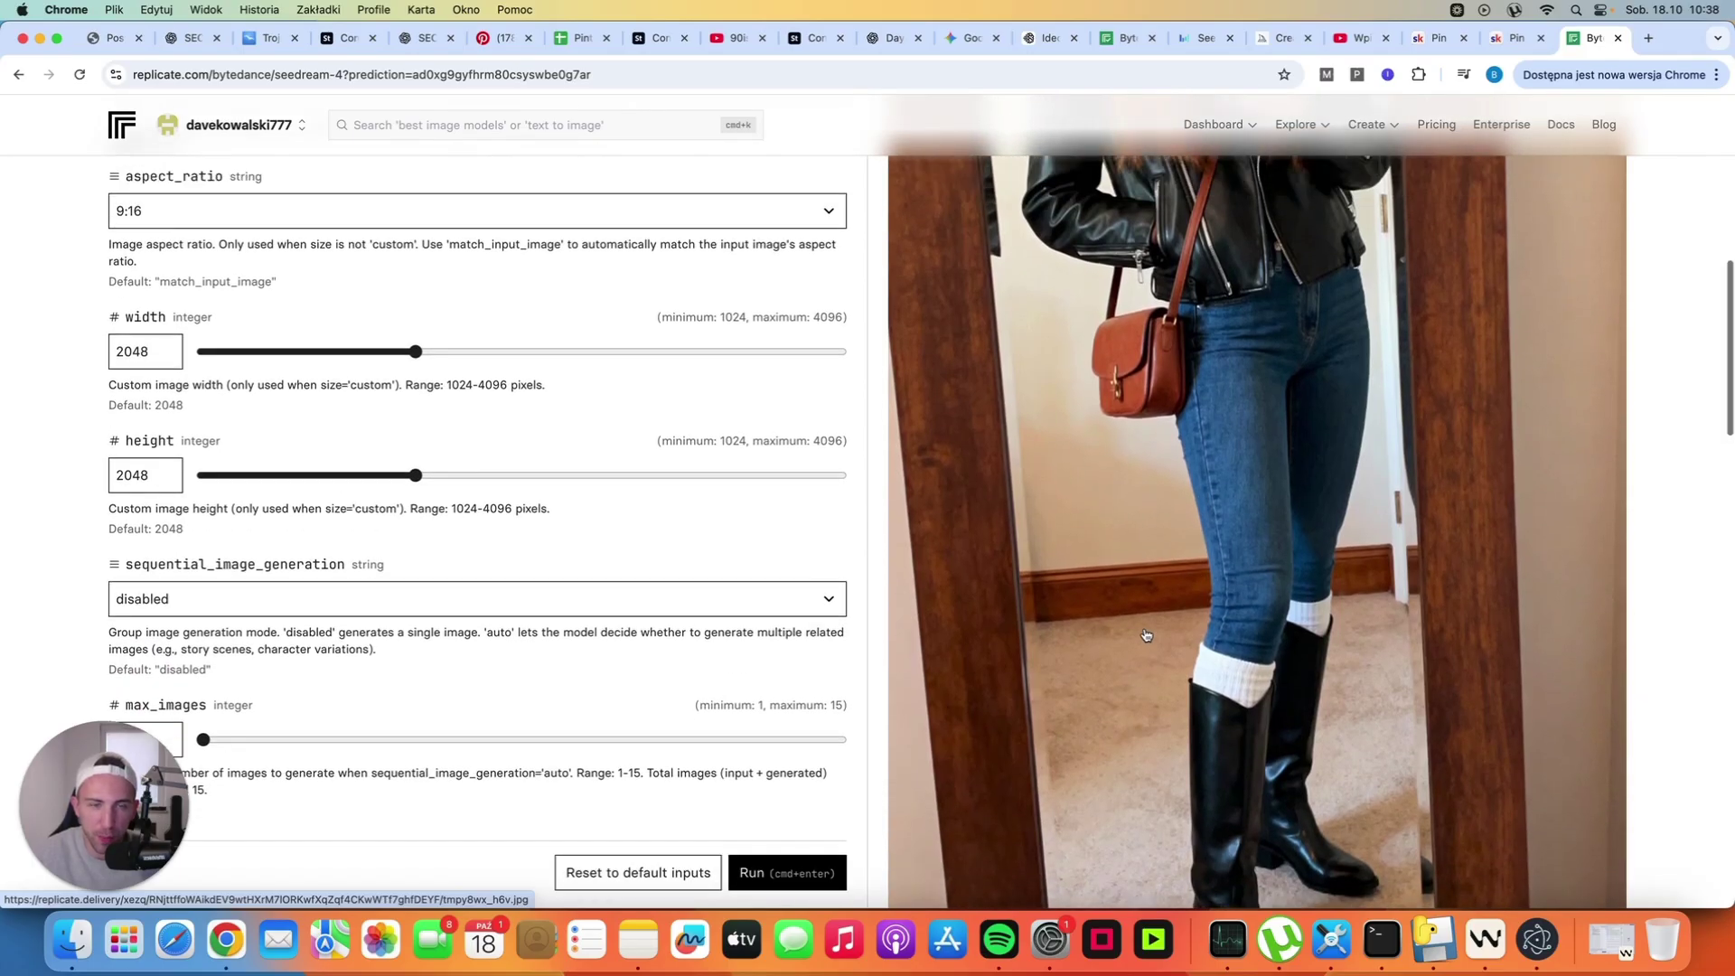
scroll(93, 477, "up", 10)
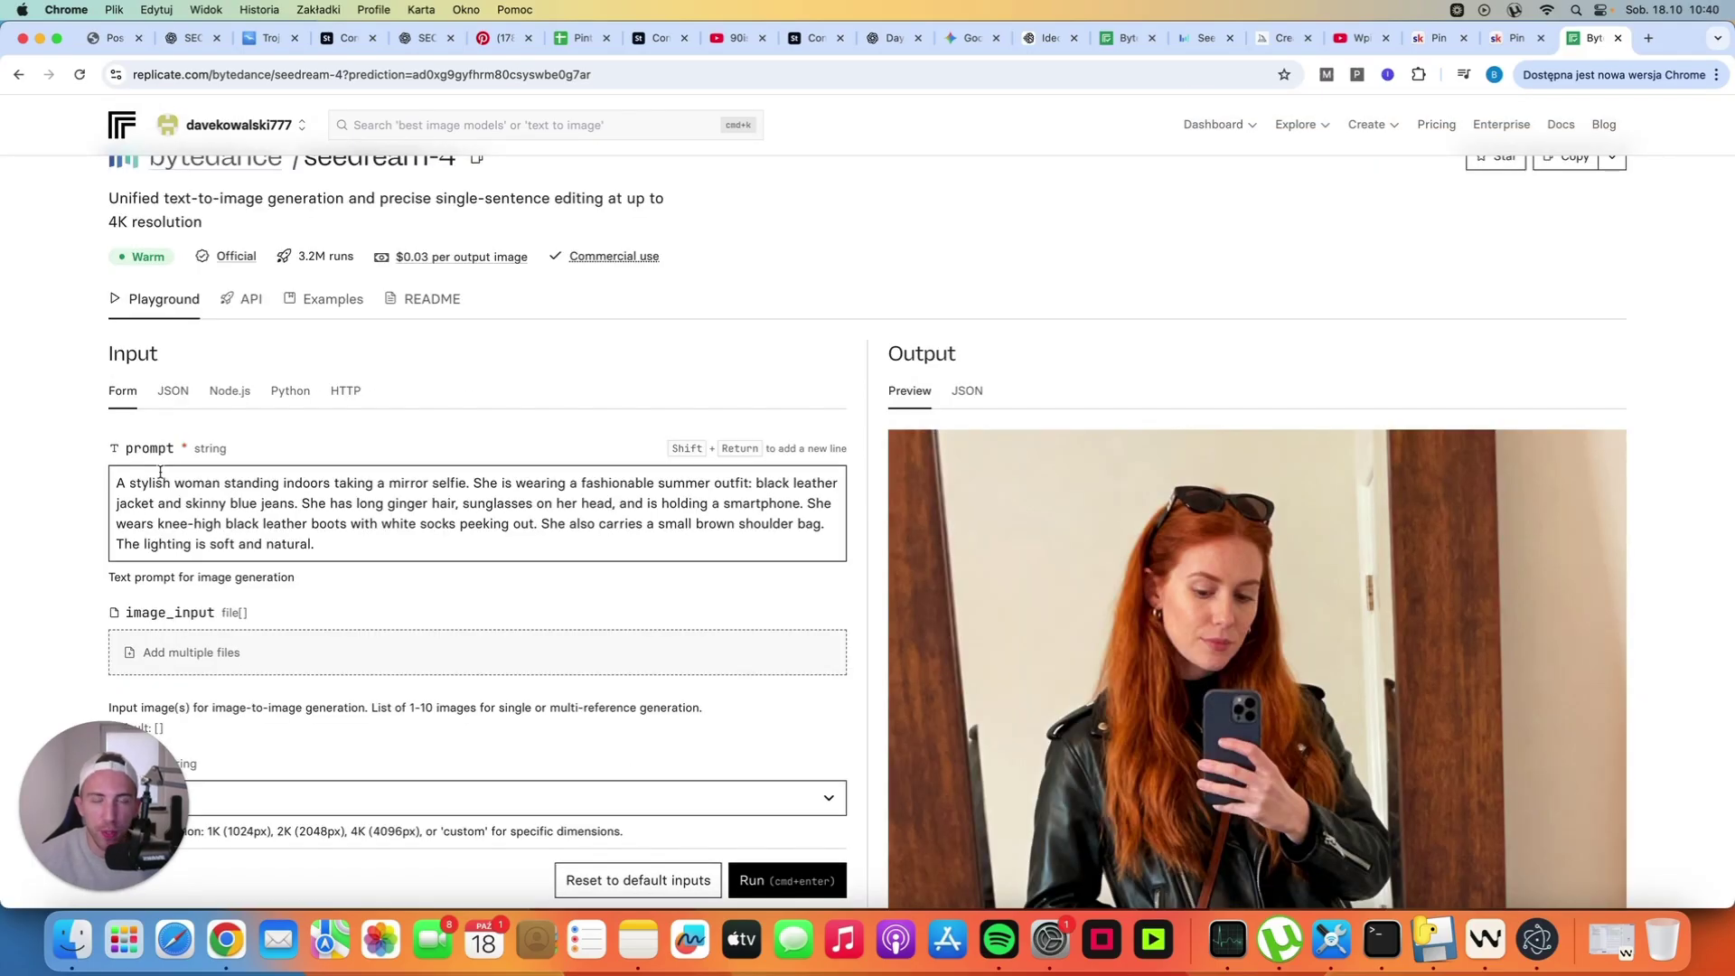
Rewrite the prompt to a feminine floral dress, blonde hair and pink bag, then run the generation
left_click_drag(707, 484, 293, 503)
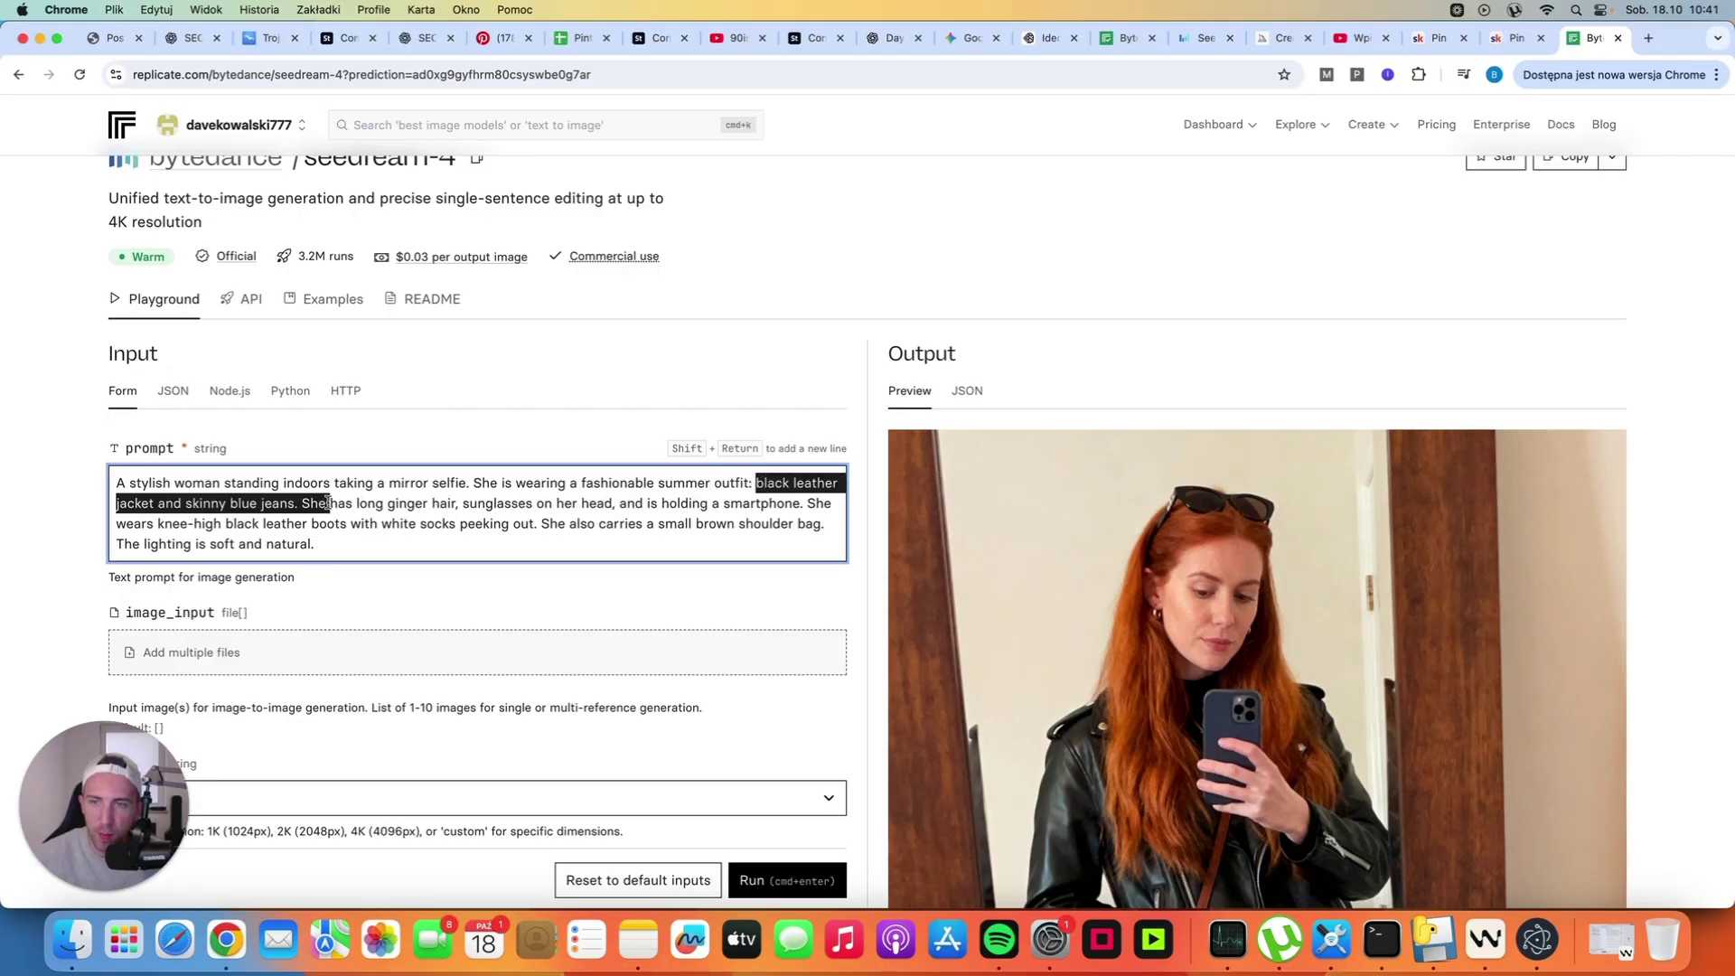
type("a femini")
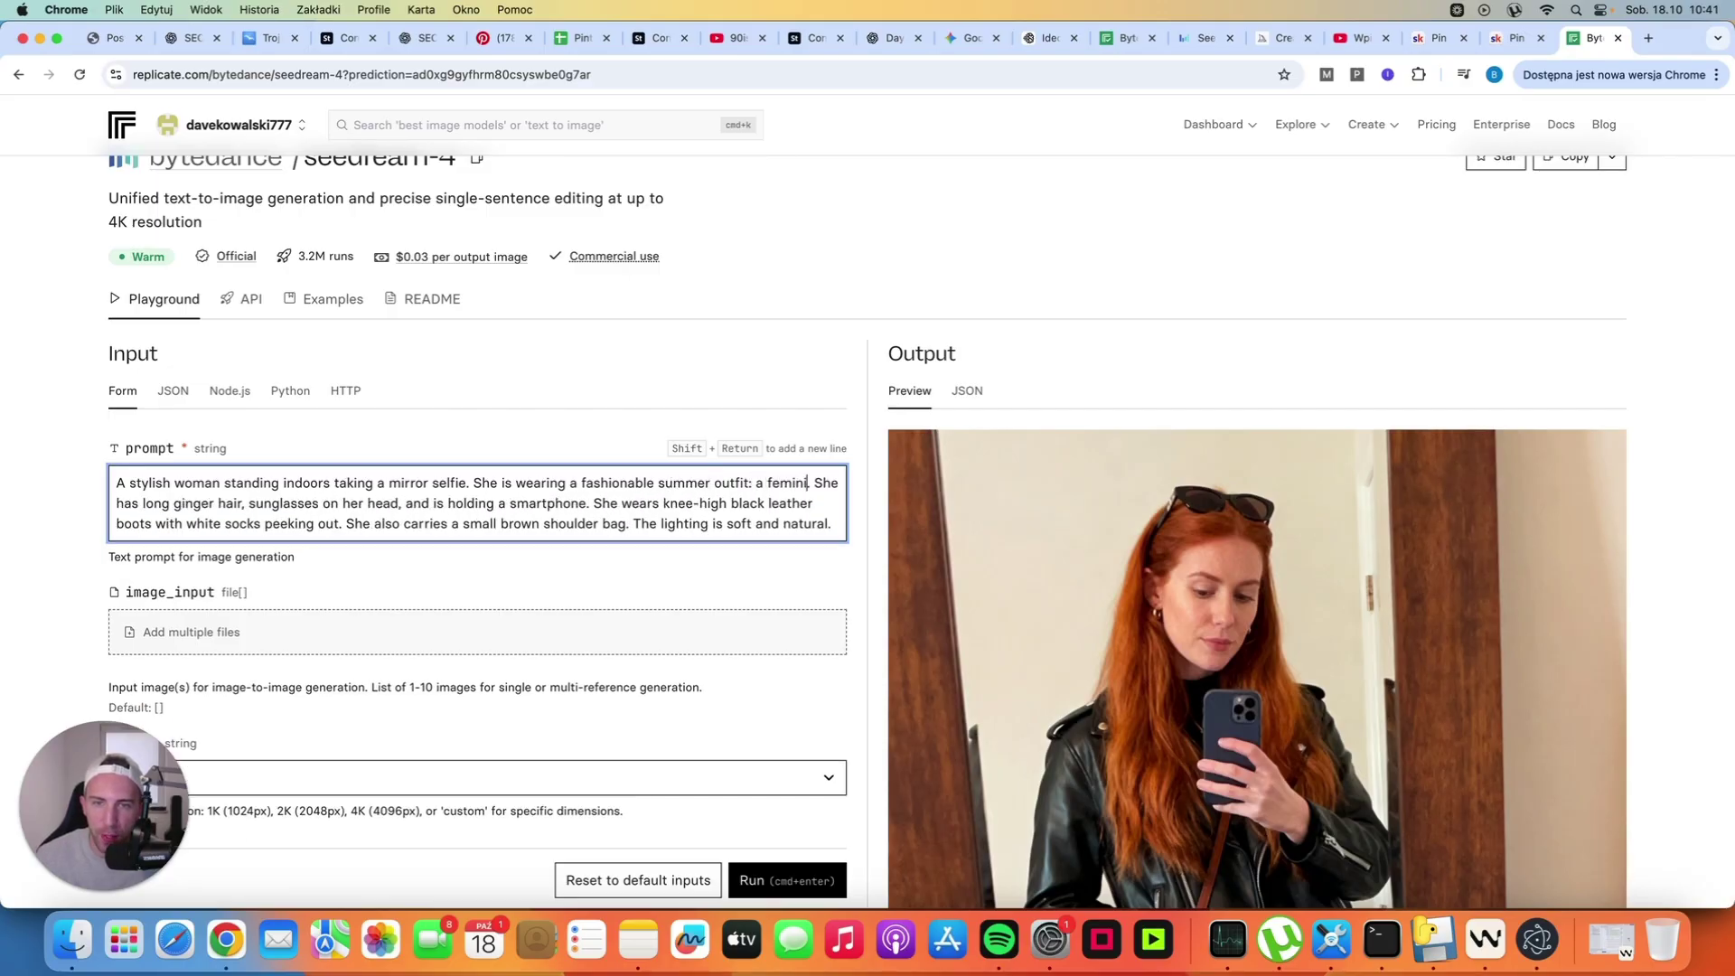
type("ne floral dress.")
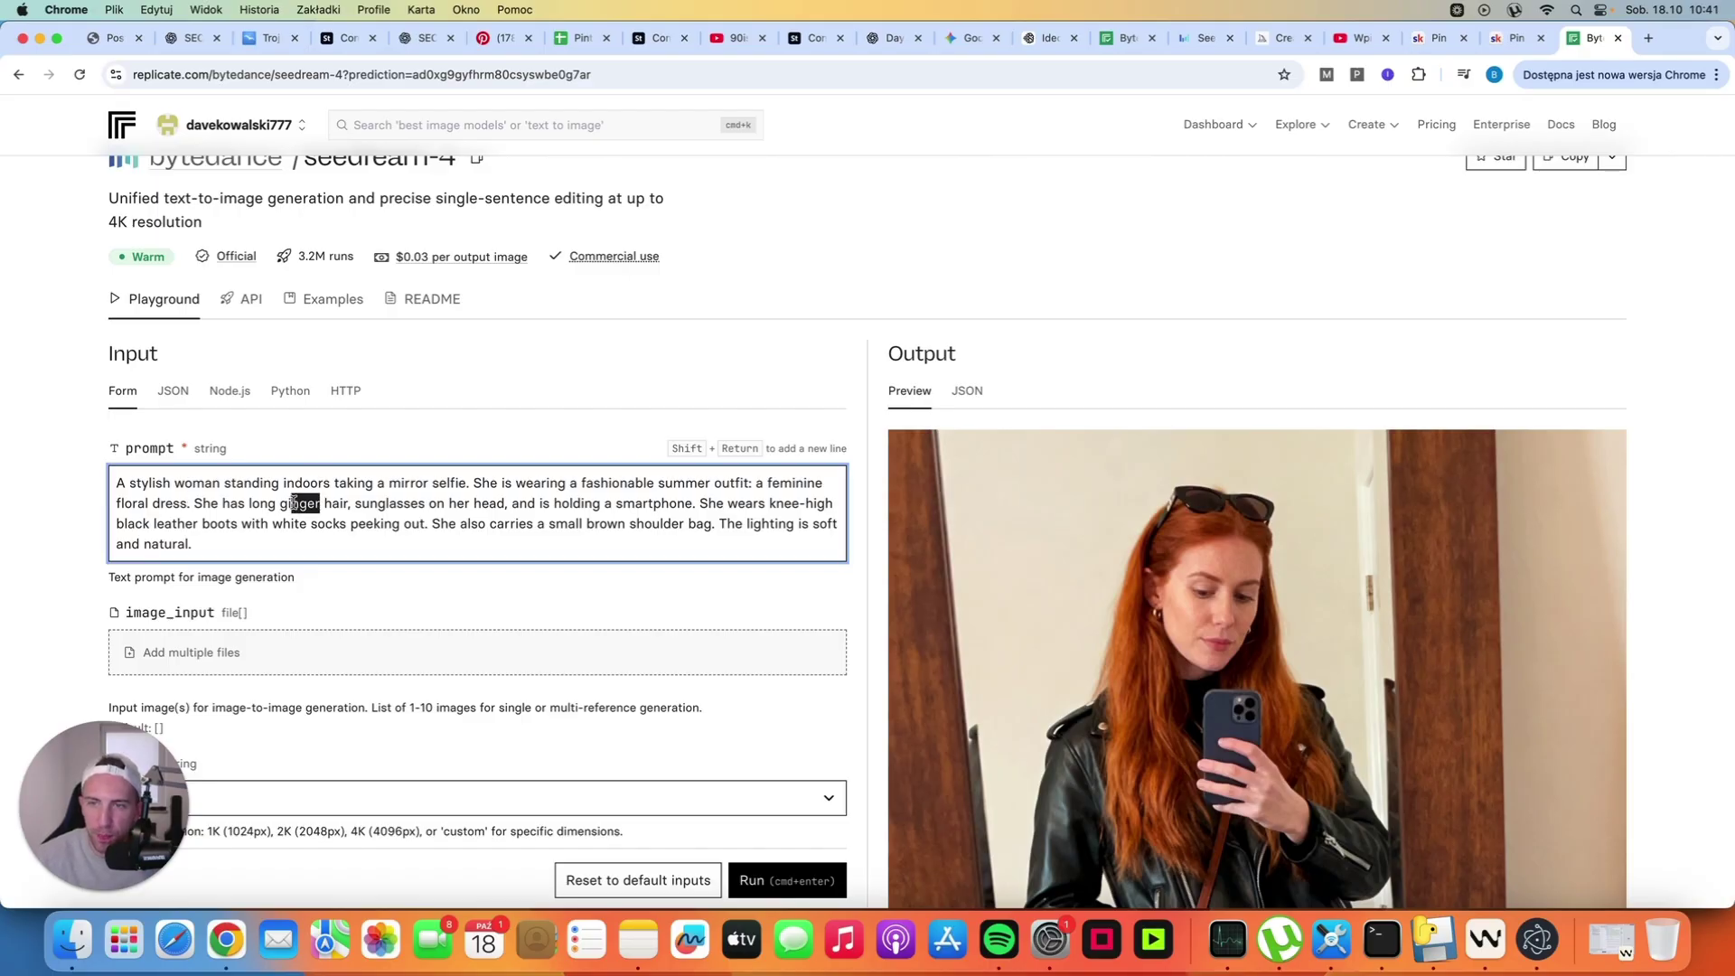
left_click_drag(321, 503, 281, 503)
type("blonde")
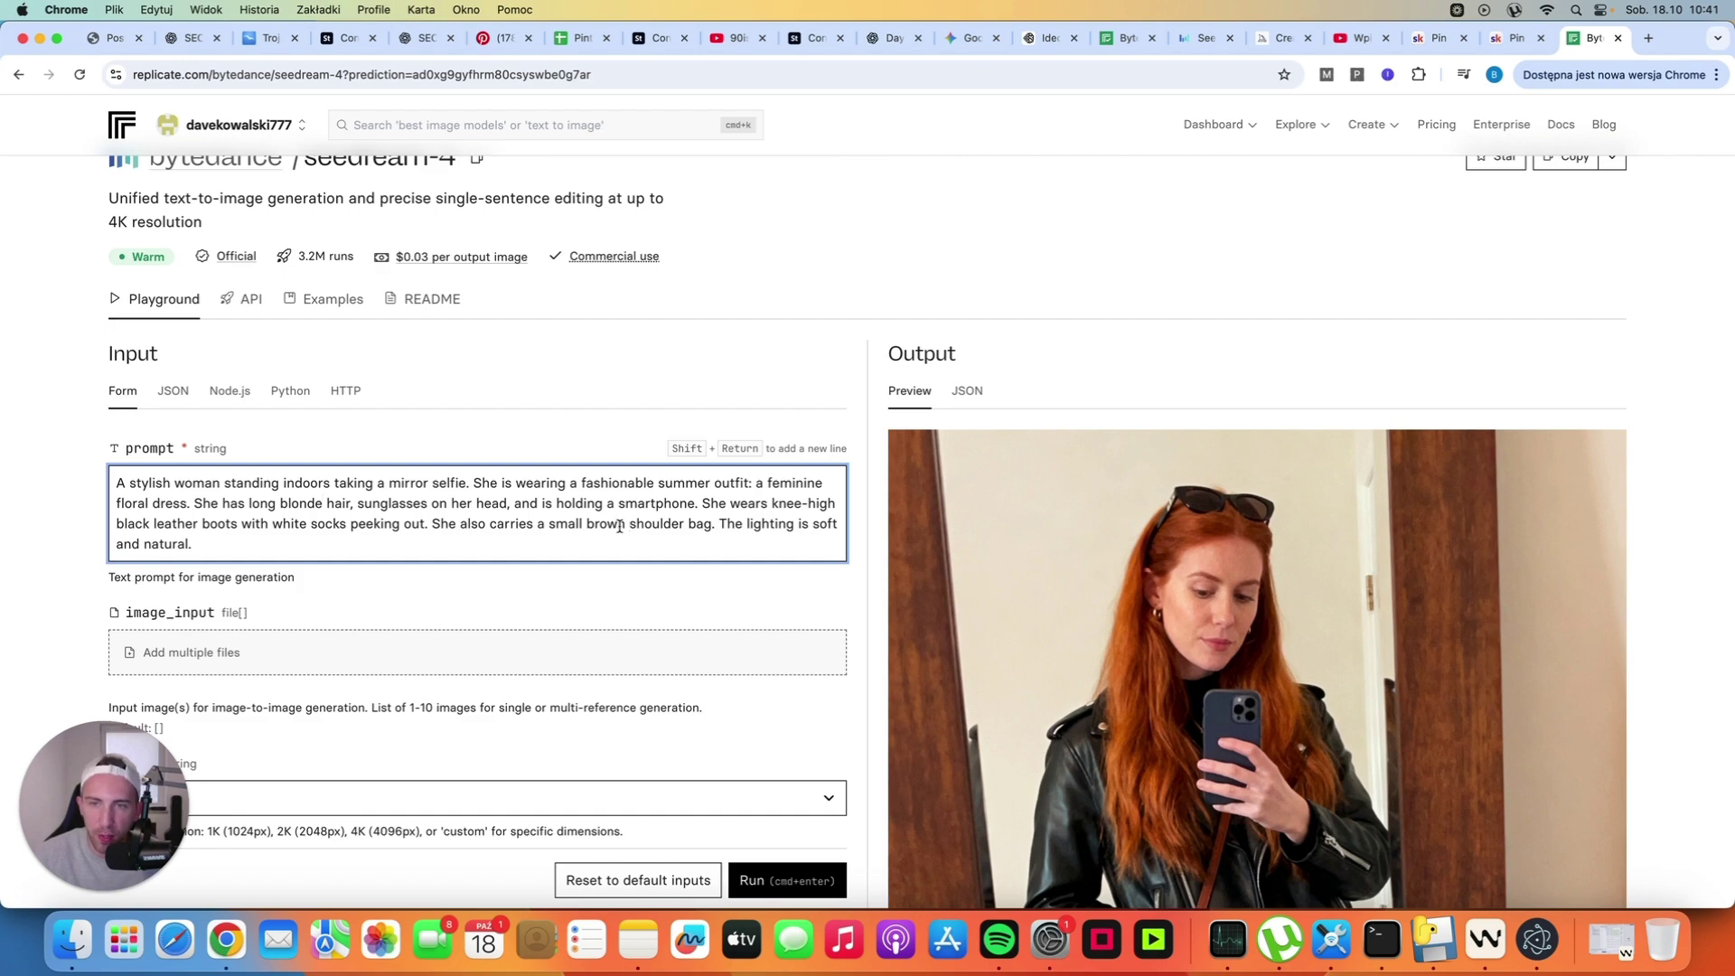
left_click_drag(625, 525, 586, 525)
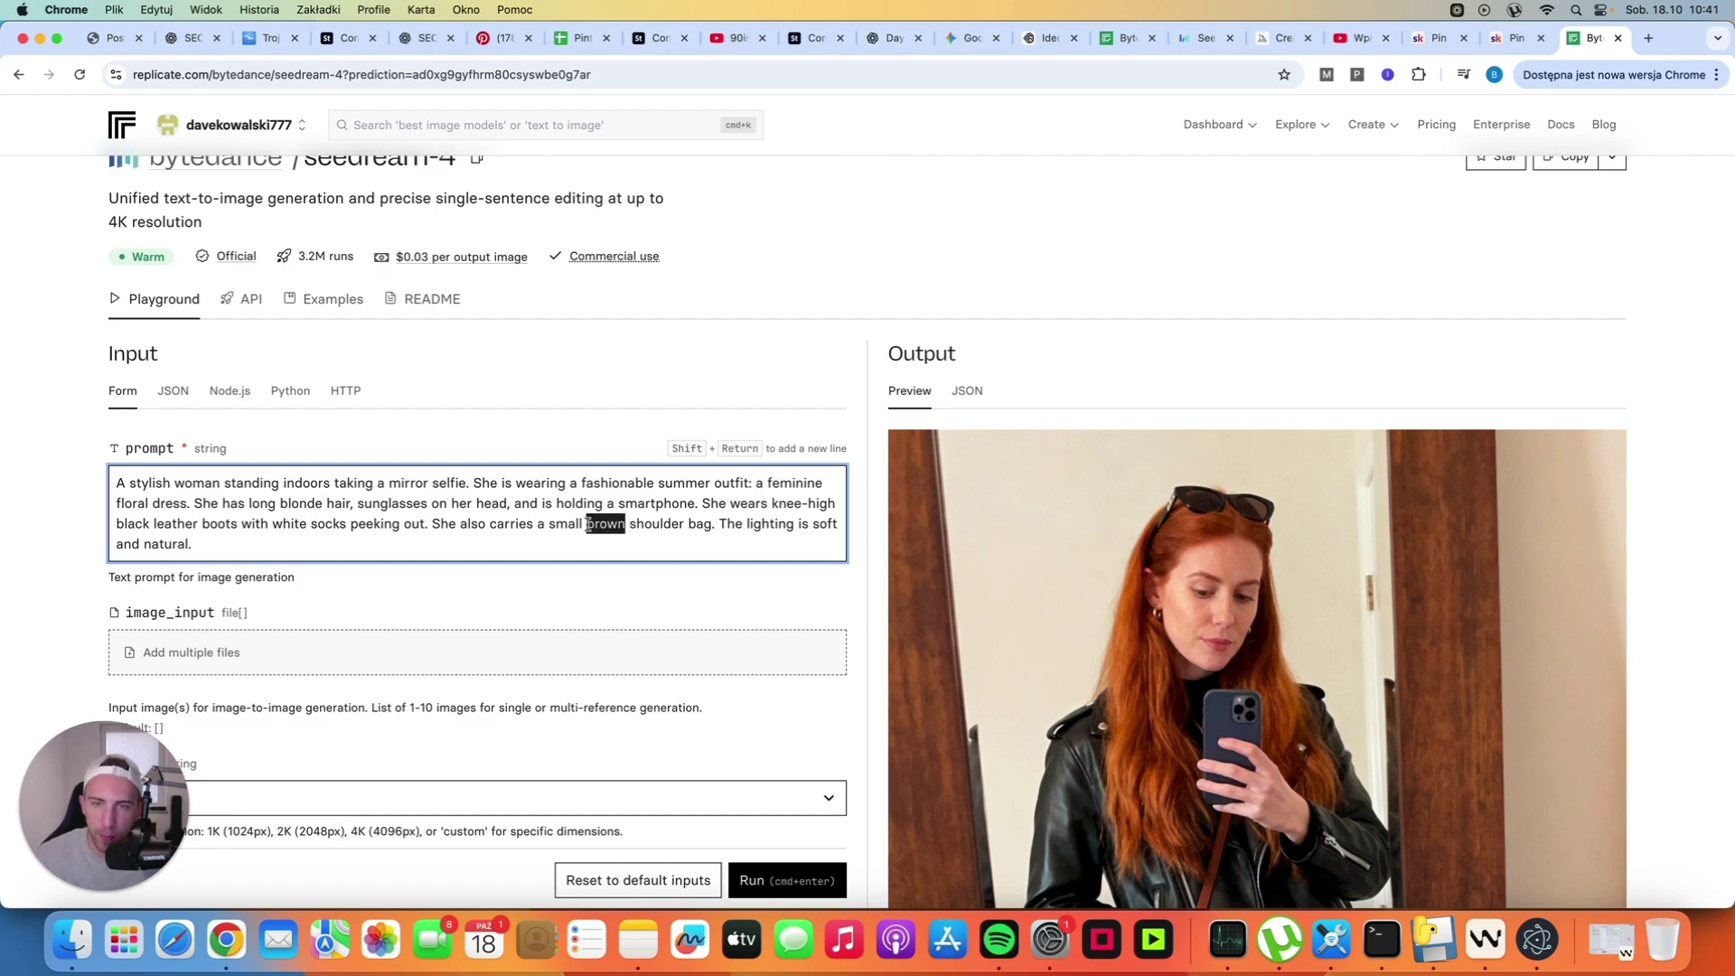
type("pink")
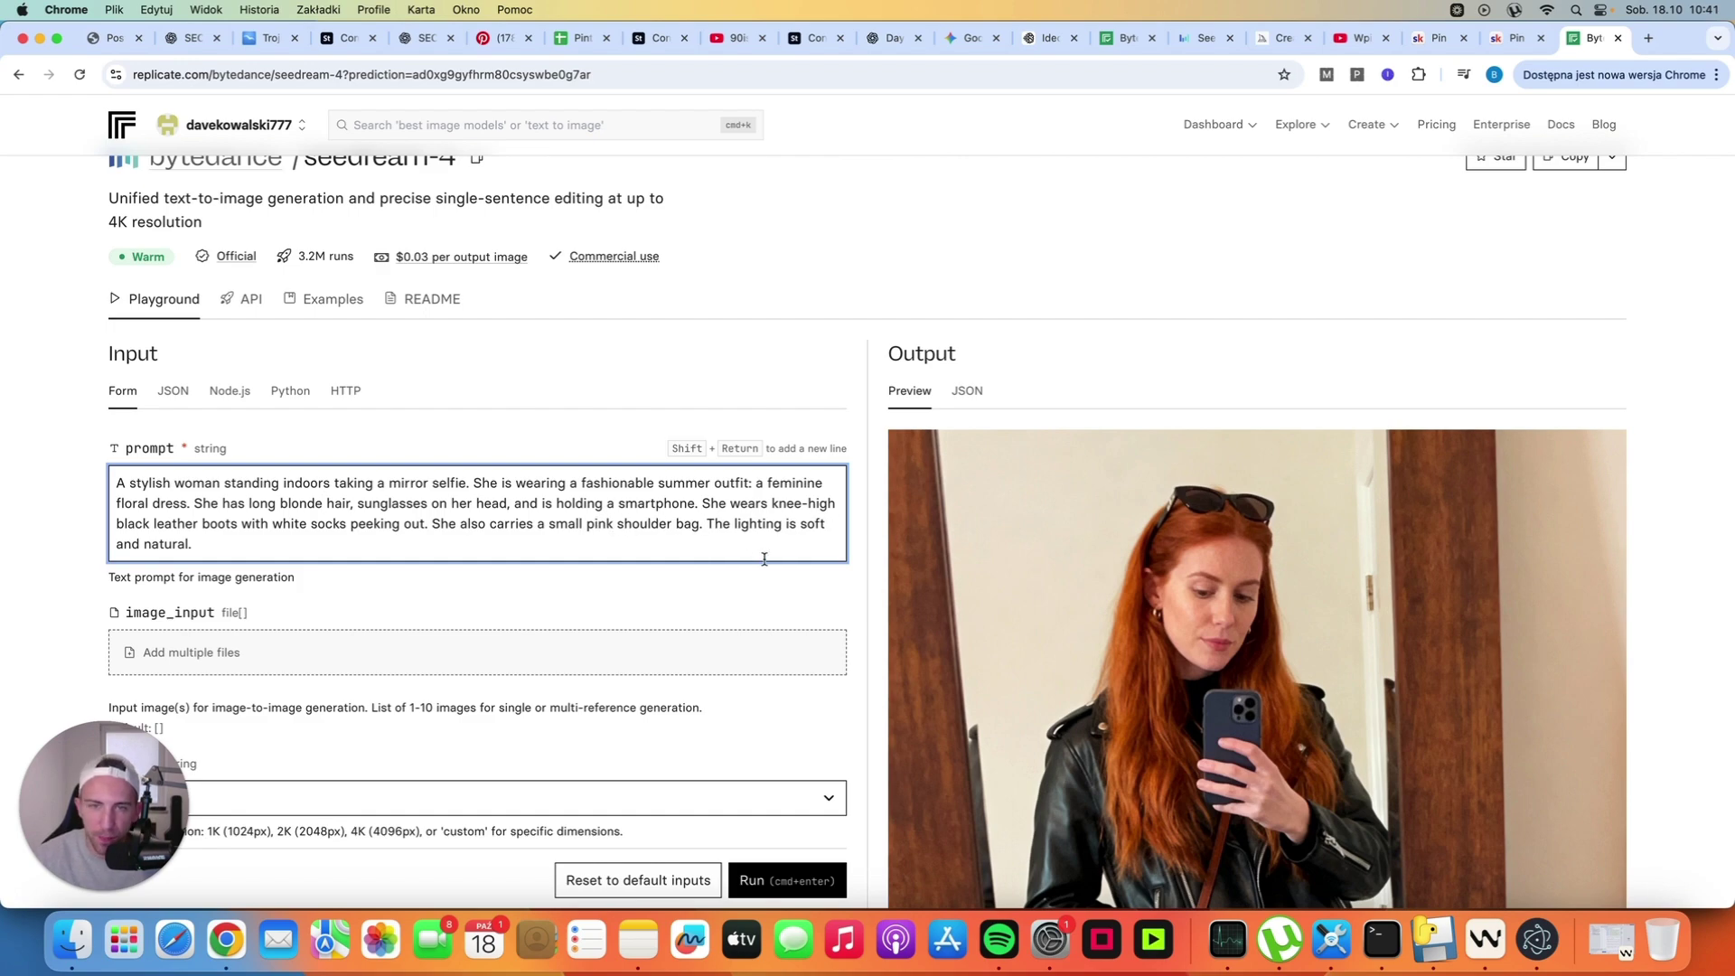
scroll(736, 593, "down", 1)
left_click(804, 878)
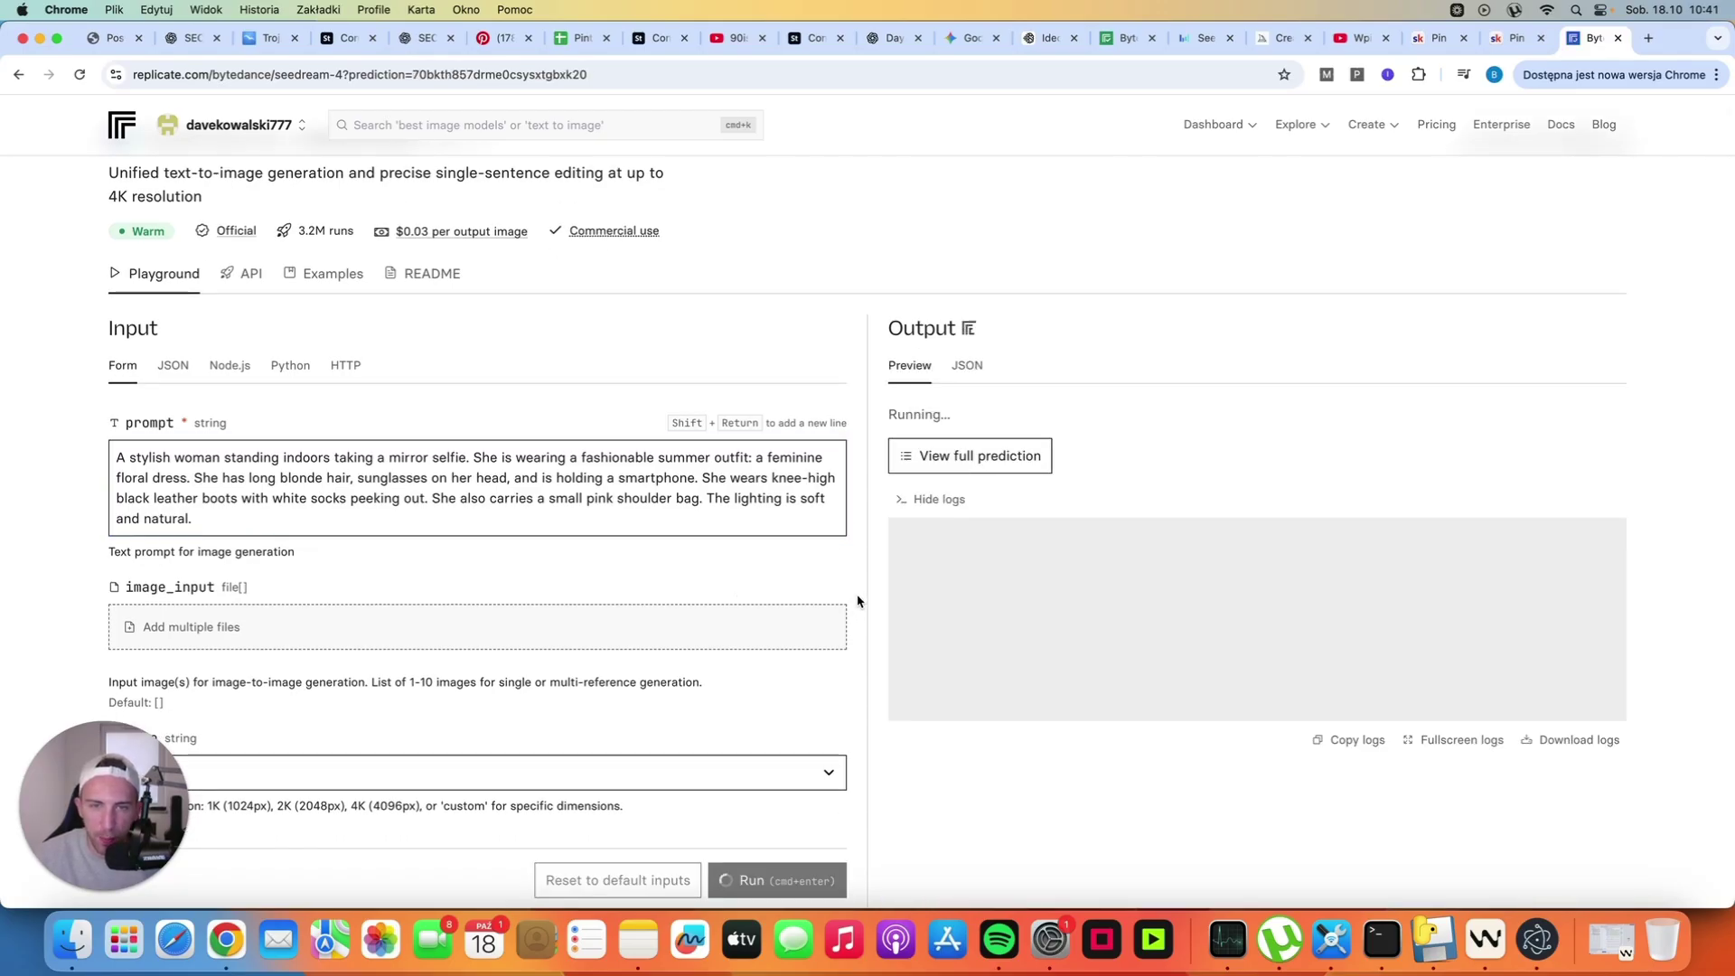
scroll(858, 596, "down", 1)
scroll(1083, 438, "down", 1)
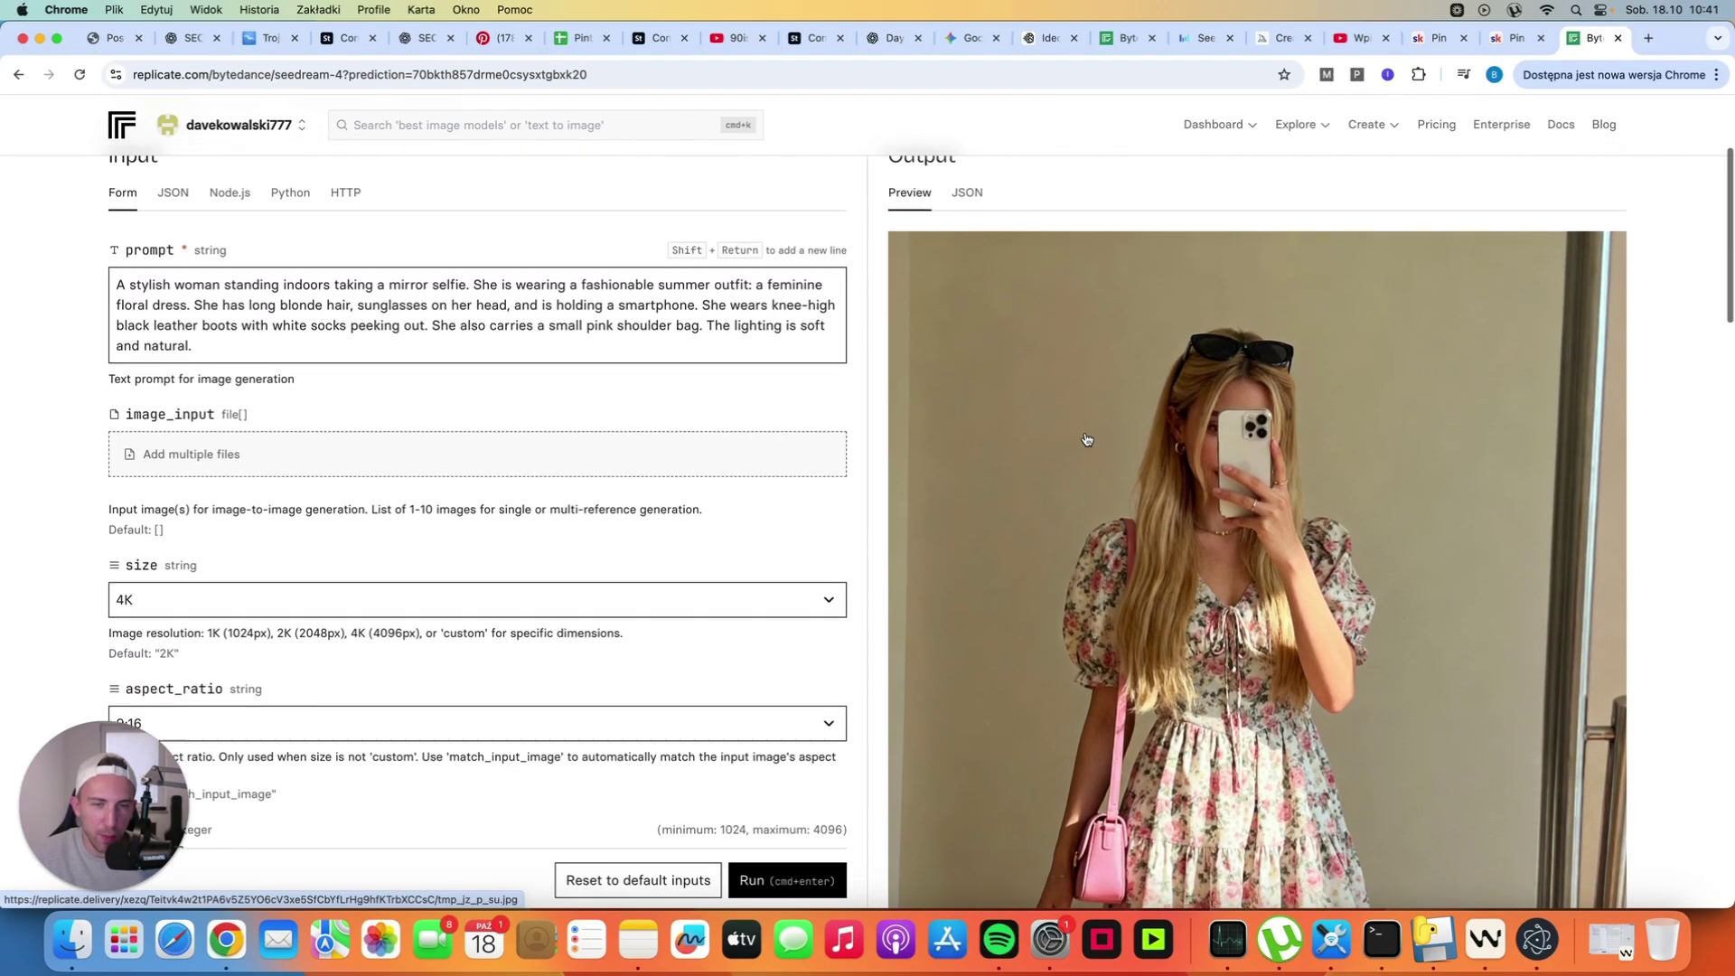
scroll(1083, 438, "down", 2)
scroll(1033, 431, "down", 2)
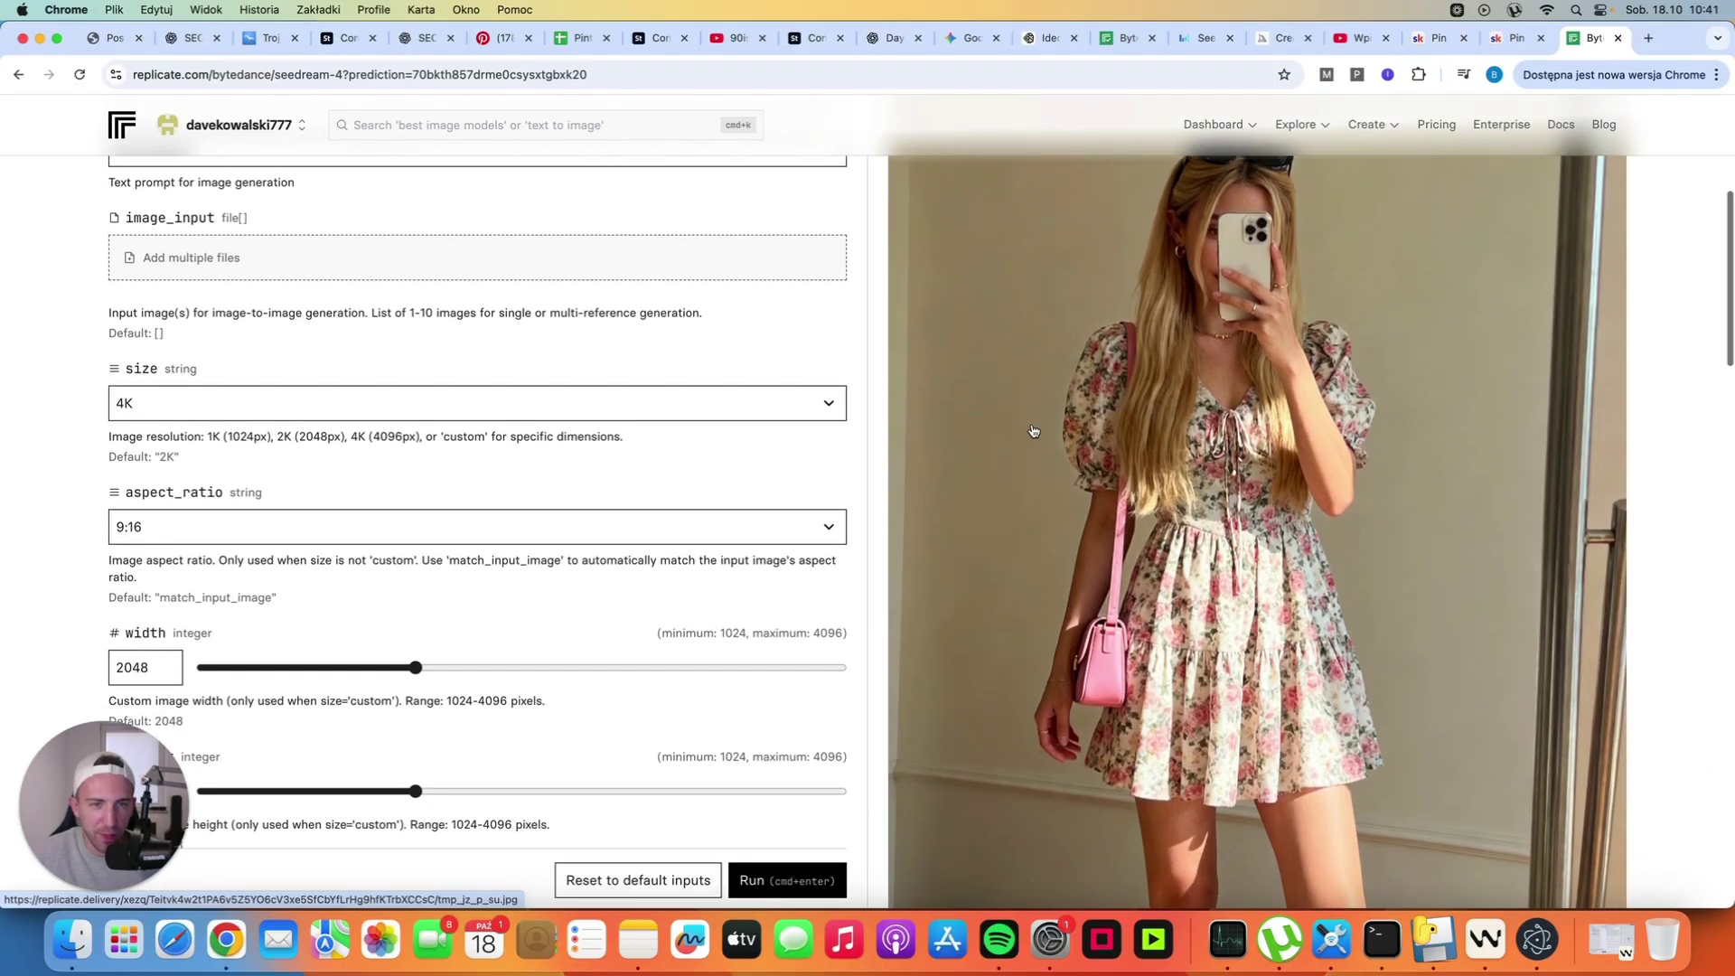
scroll(1033, 431, "down", 1)
scroll(1034, 432, "down", 1)
scroll(1033, 431, "down", 2)
scroll(1031, 432, "down", 2)
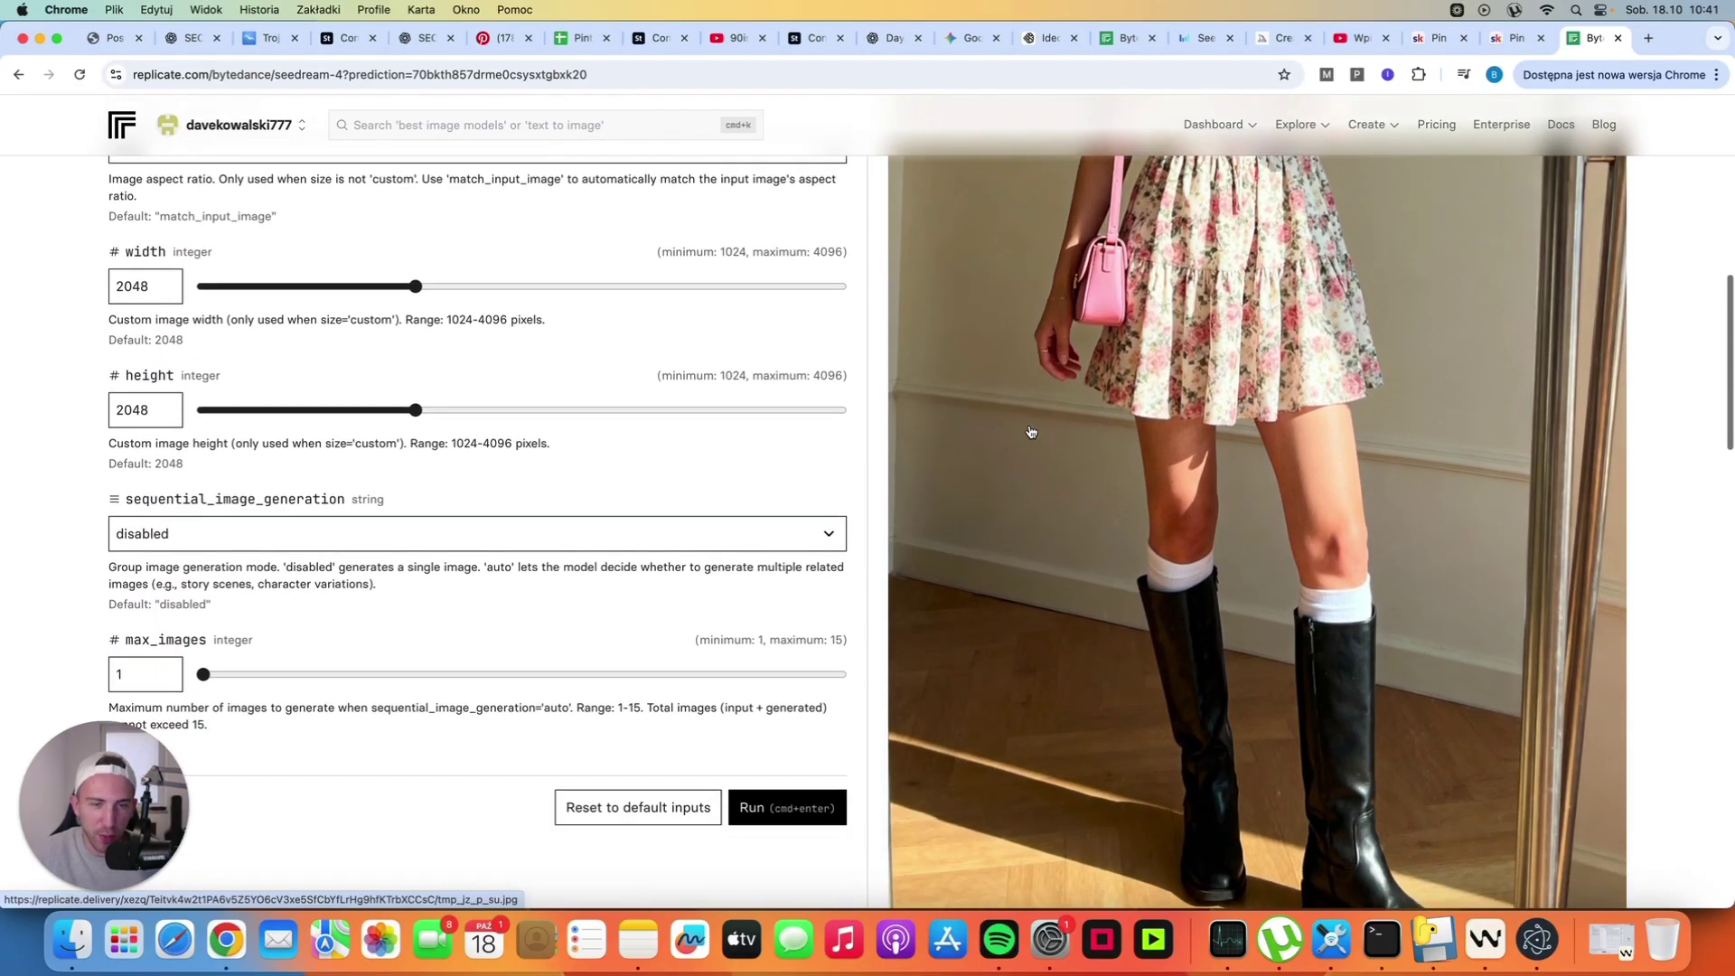
scroll(1030, 430, "down", 2)
scroll(1030, 431, "up", 1)
scroll(1029, 431, "up", 4)
scroll(1194, 476, "up", 3)
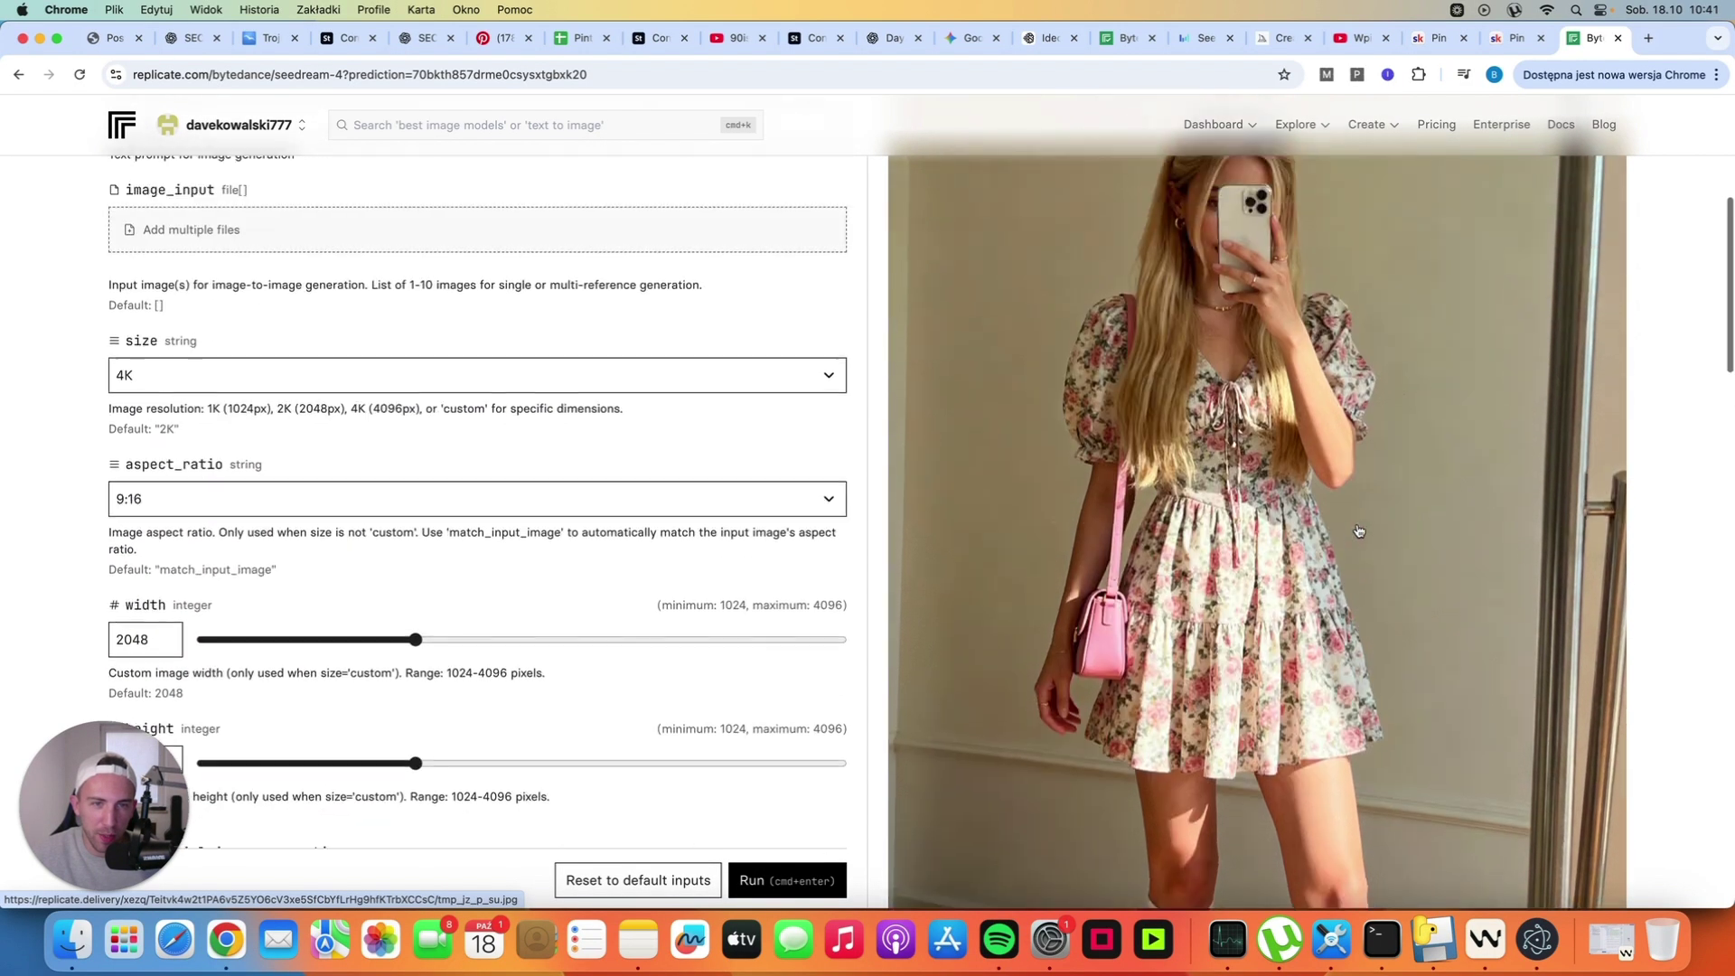
scroll(1358, 531, "up", 2)
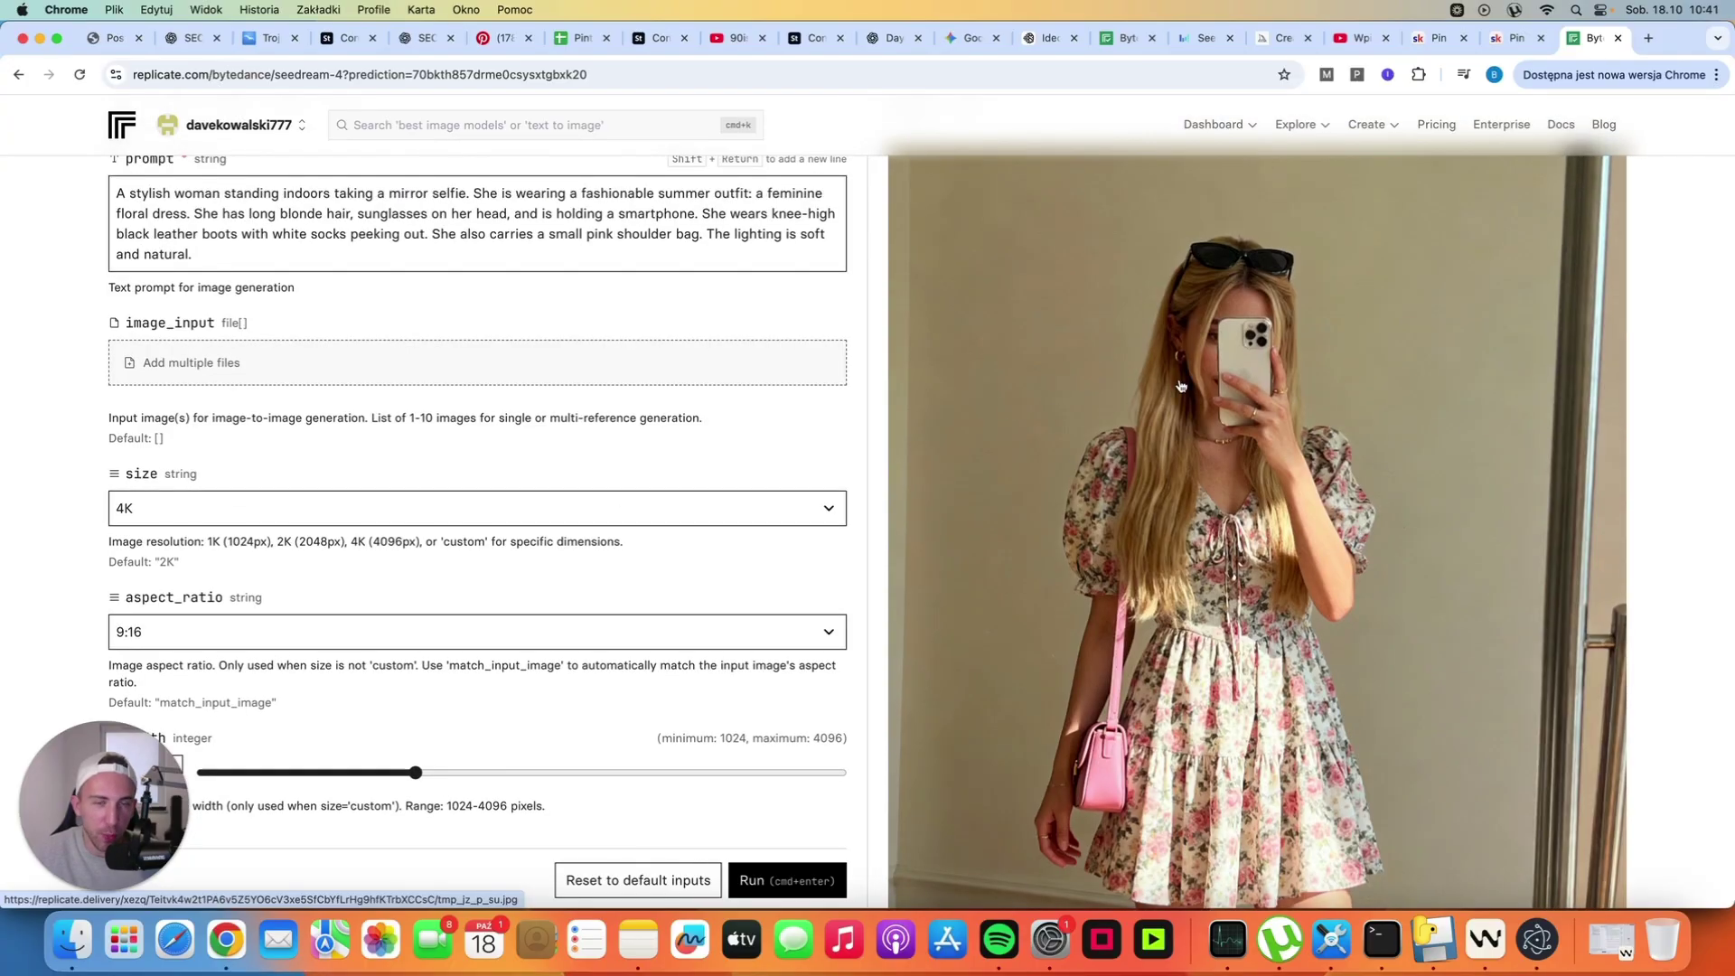
scroll(1274, 440, "up", 1)
scroll(1152, 427, "up", 2)
scroll(995, 420, "down", 1)
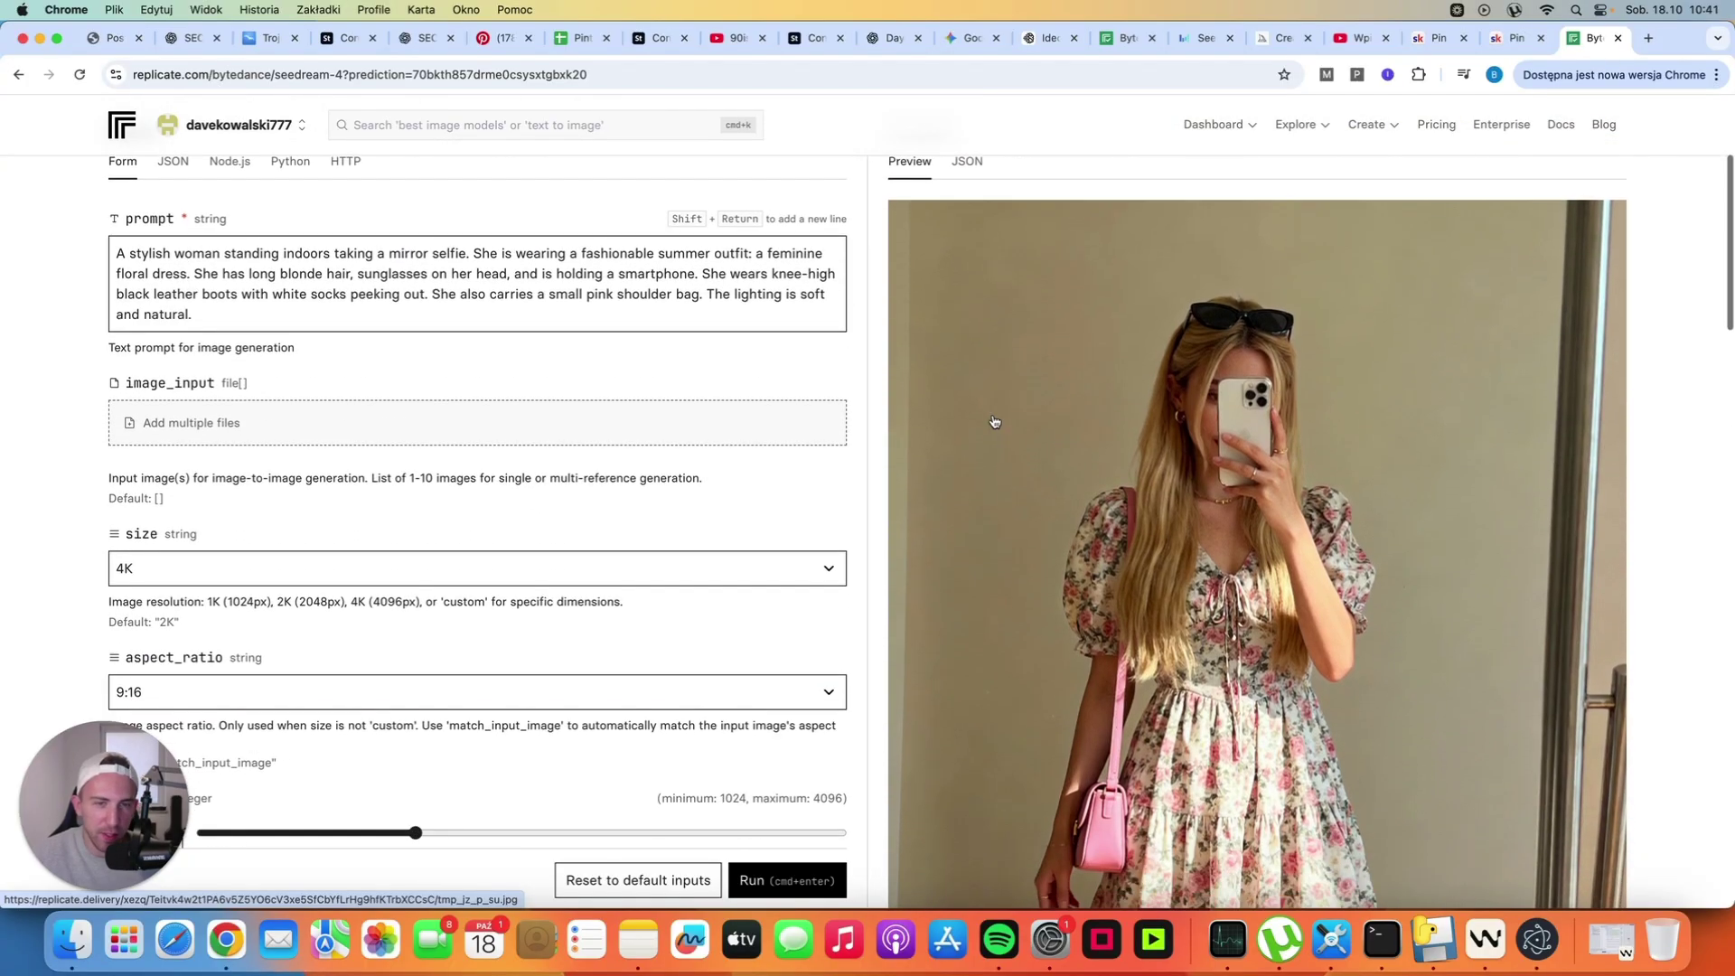
scroll(977, 420, "down", 1)
scroll(969, 422, "down", 2)
scroll(968, 418, "down", 1)
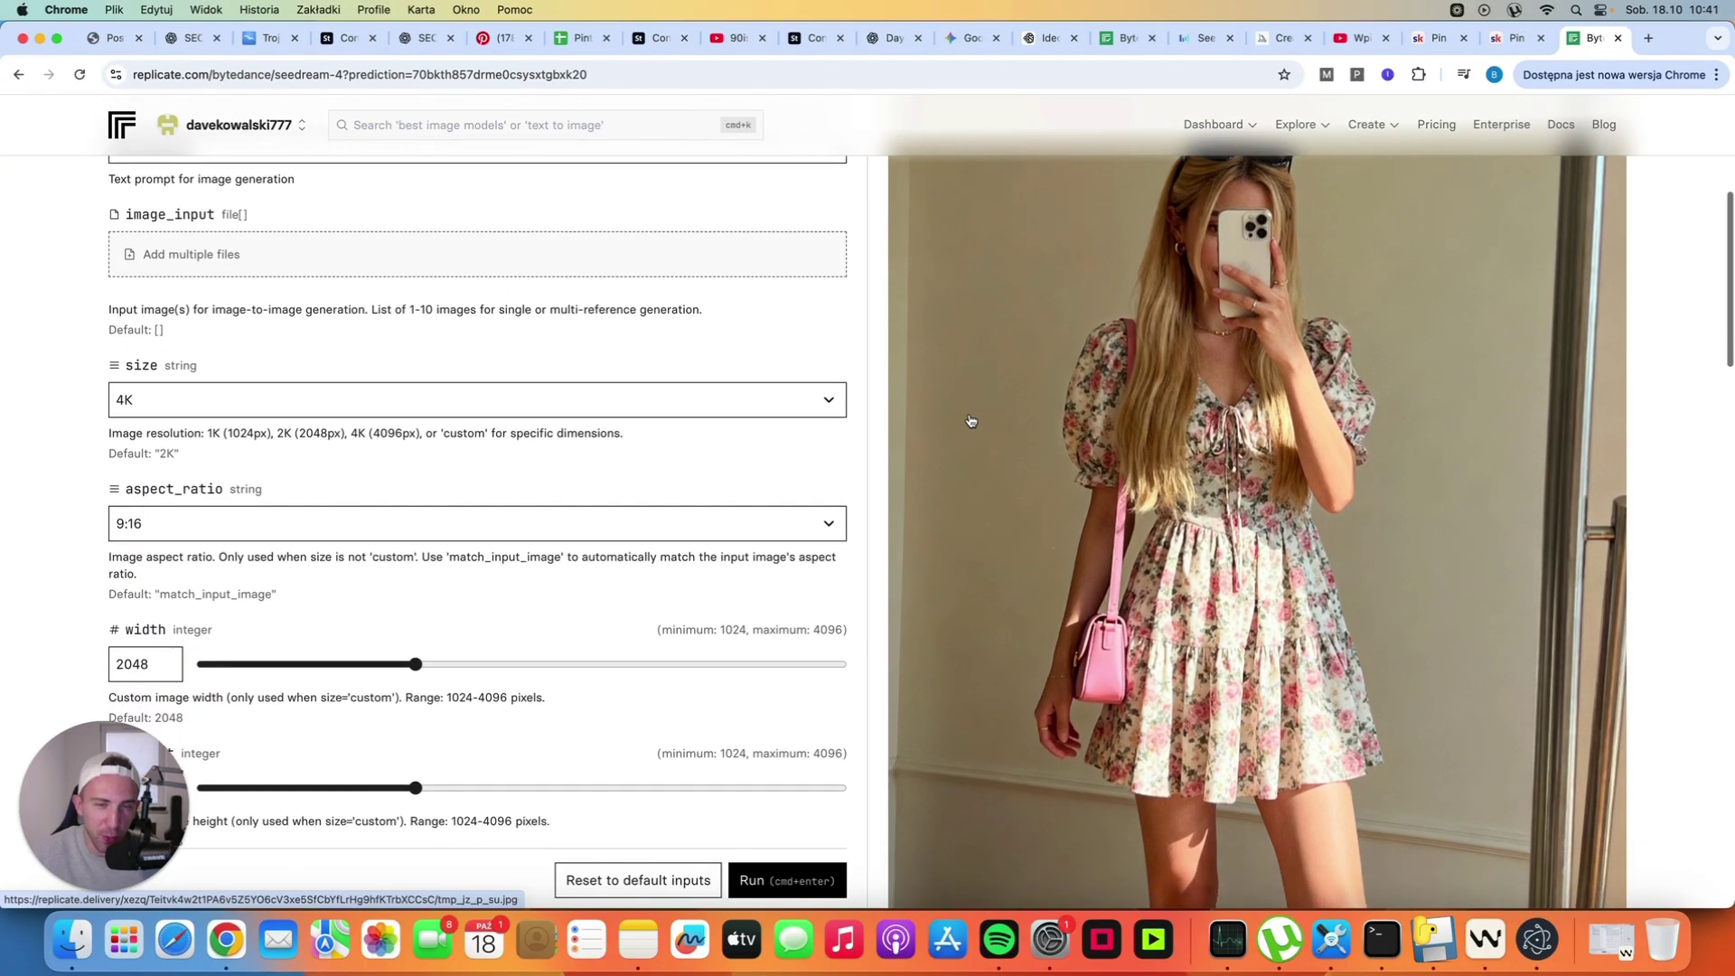
scroll(989, 367, "up", 3)
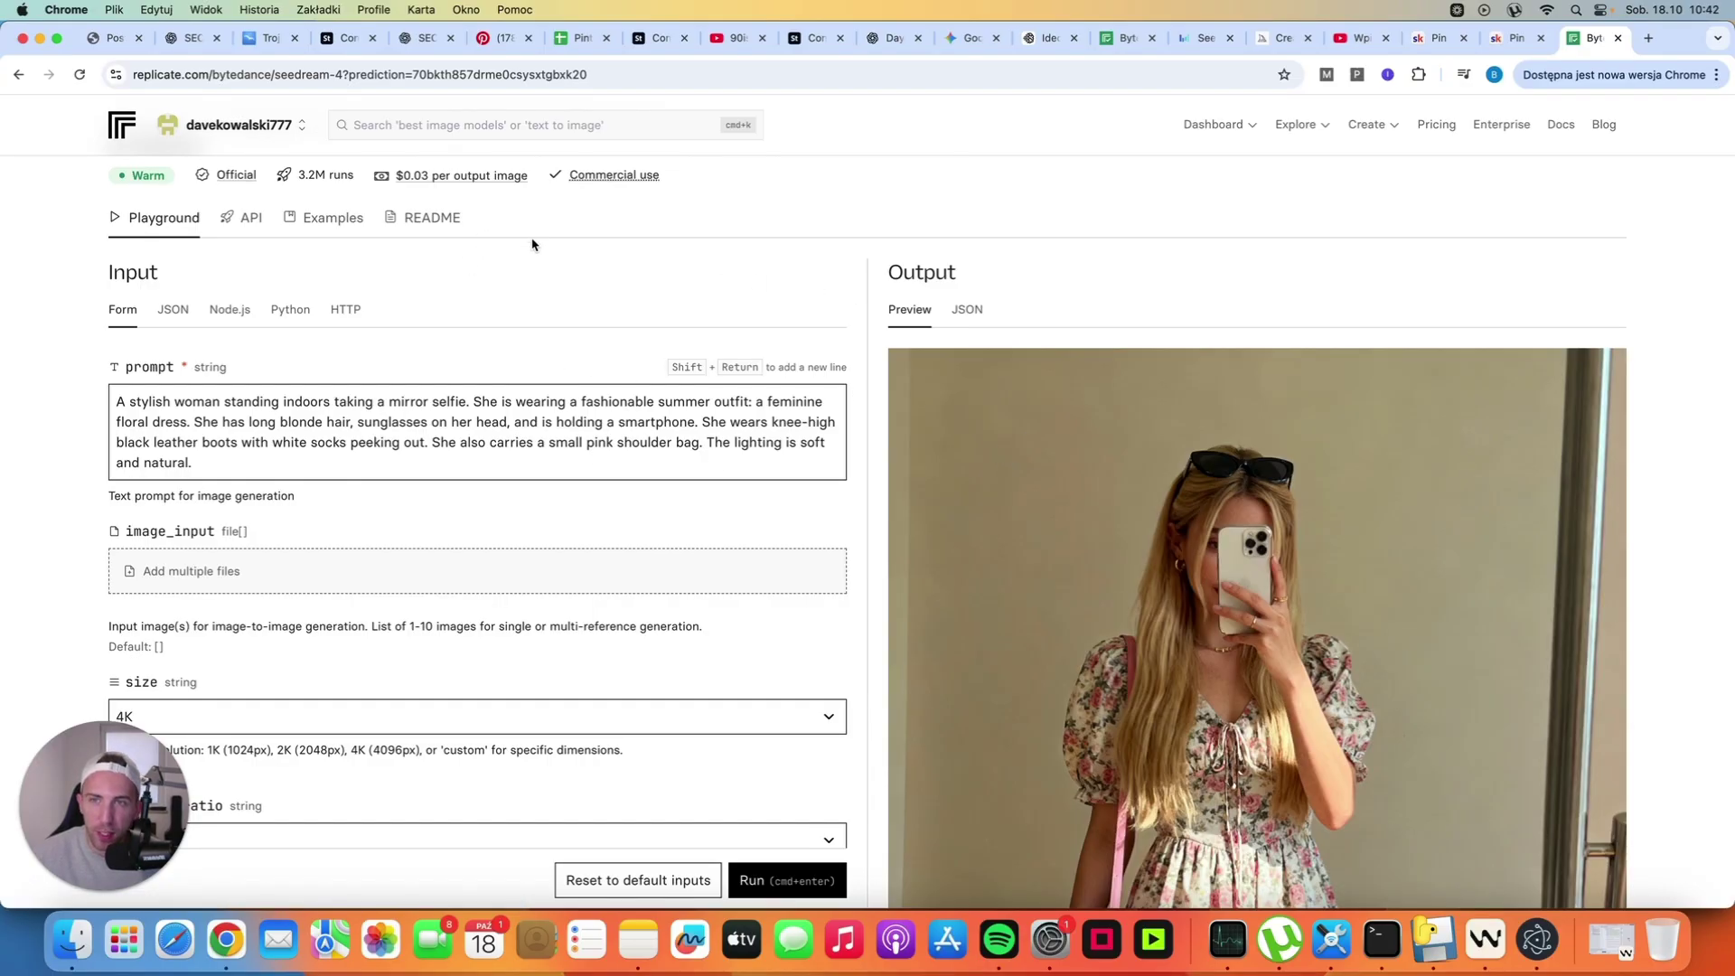
scroll(1074, 415, "down", 2)
scroll(1075, 416, "down", 2)
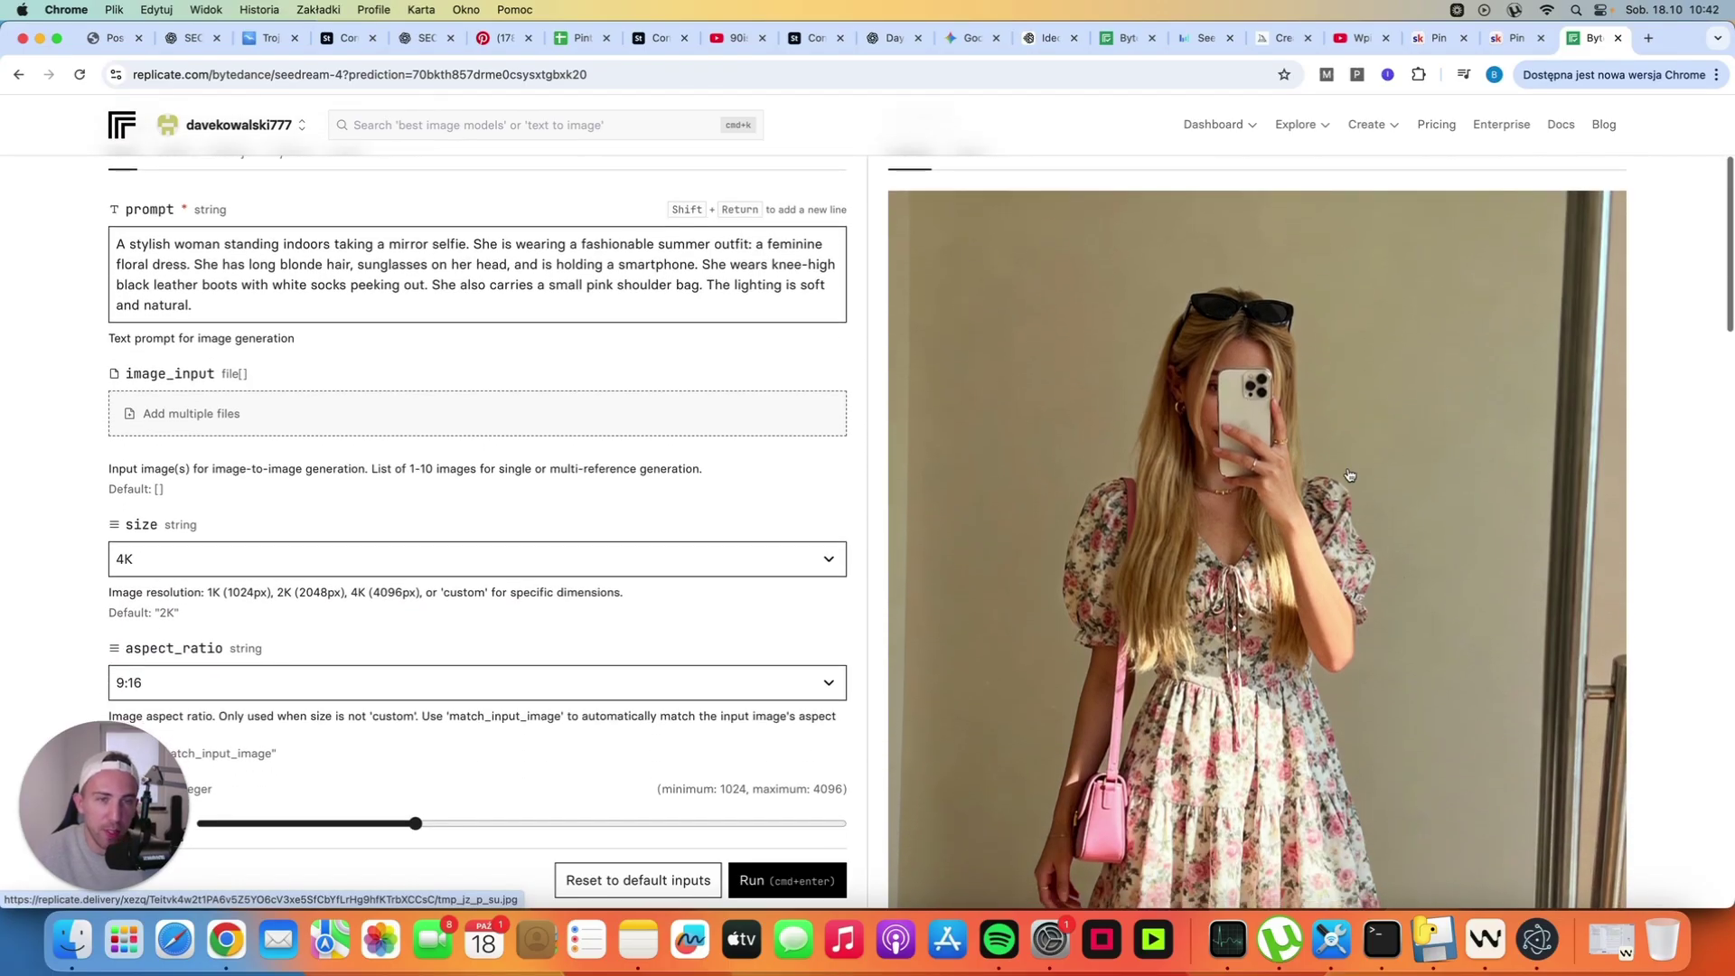
scroll(1276, 527, "down", 2)
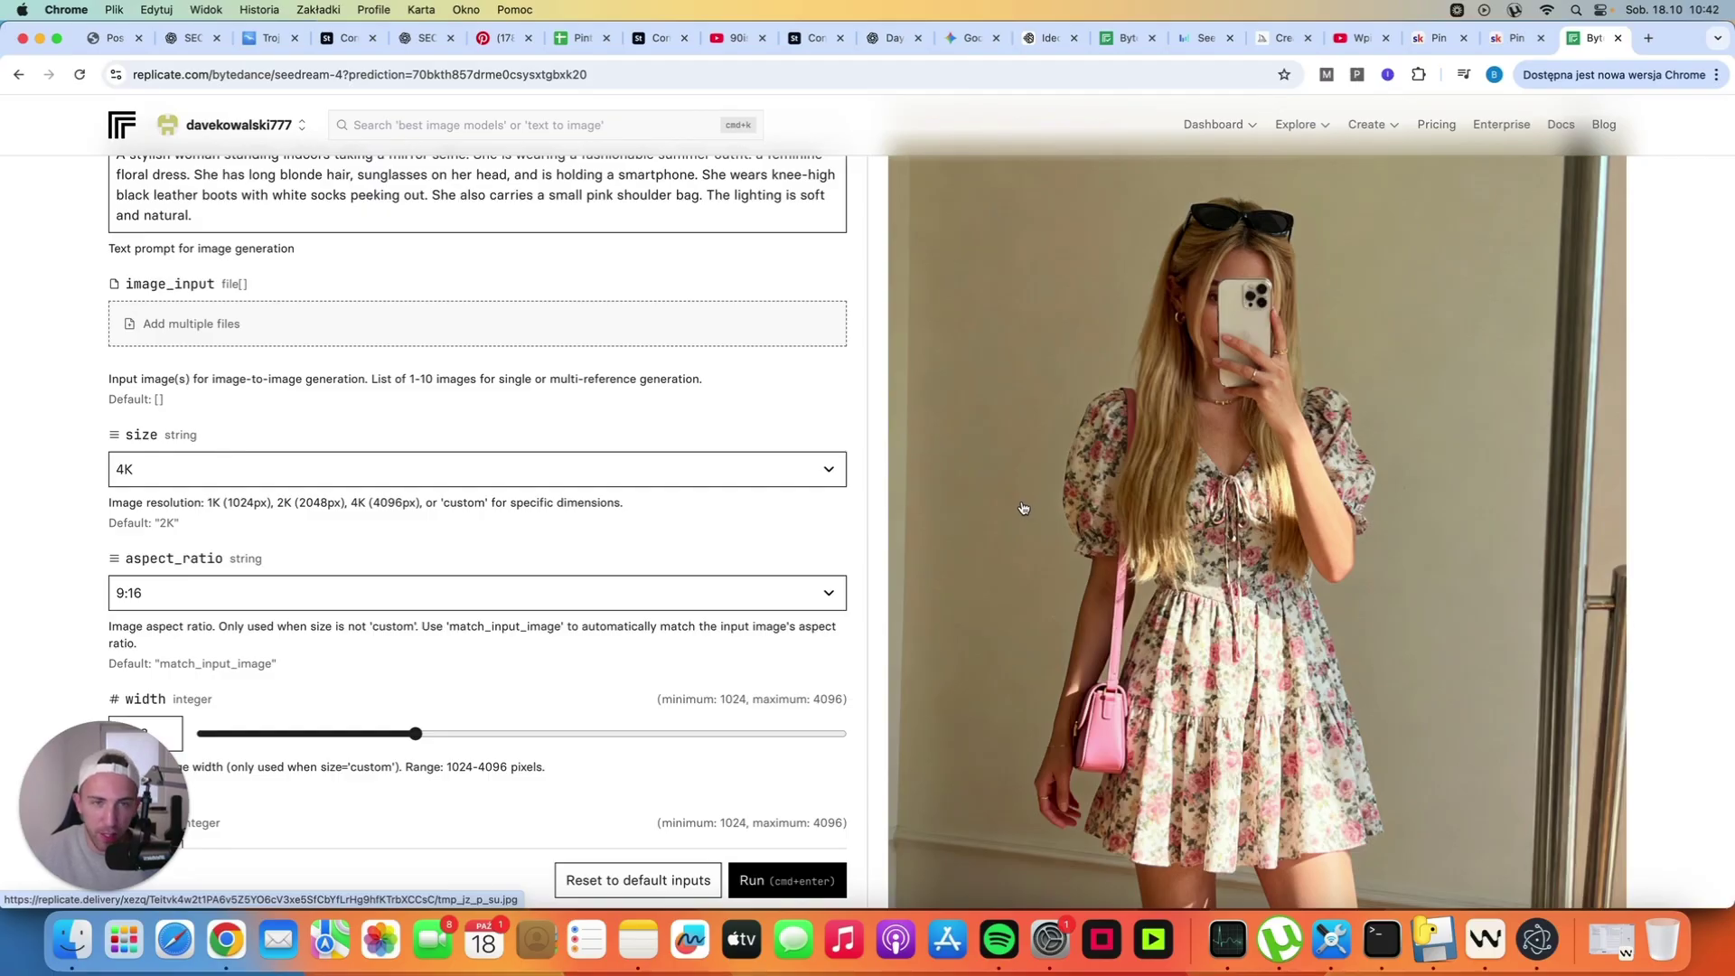
scroll(1023, 509, "up", 5)
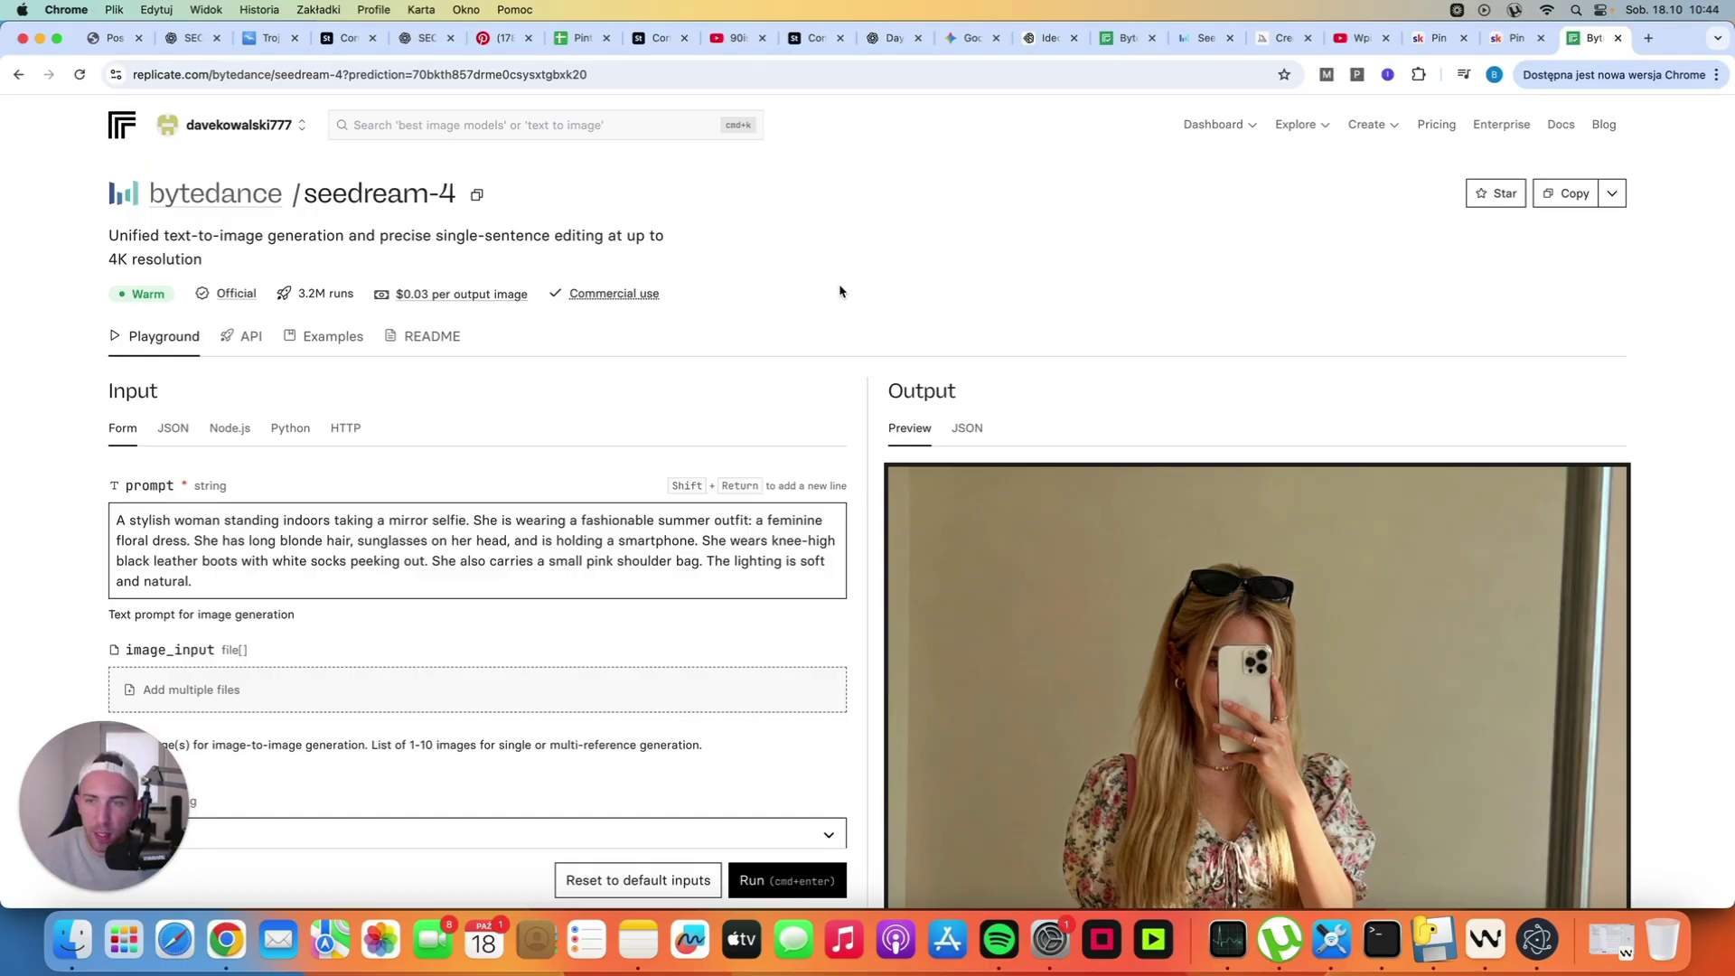
Switch back to the Skool Pin Lions community tab
left_click(1514, 40)
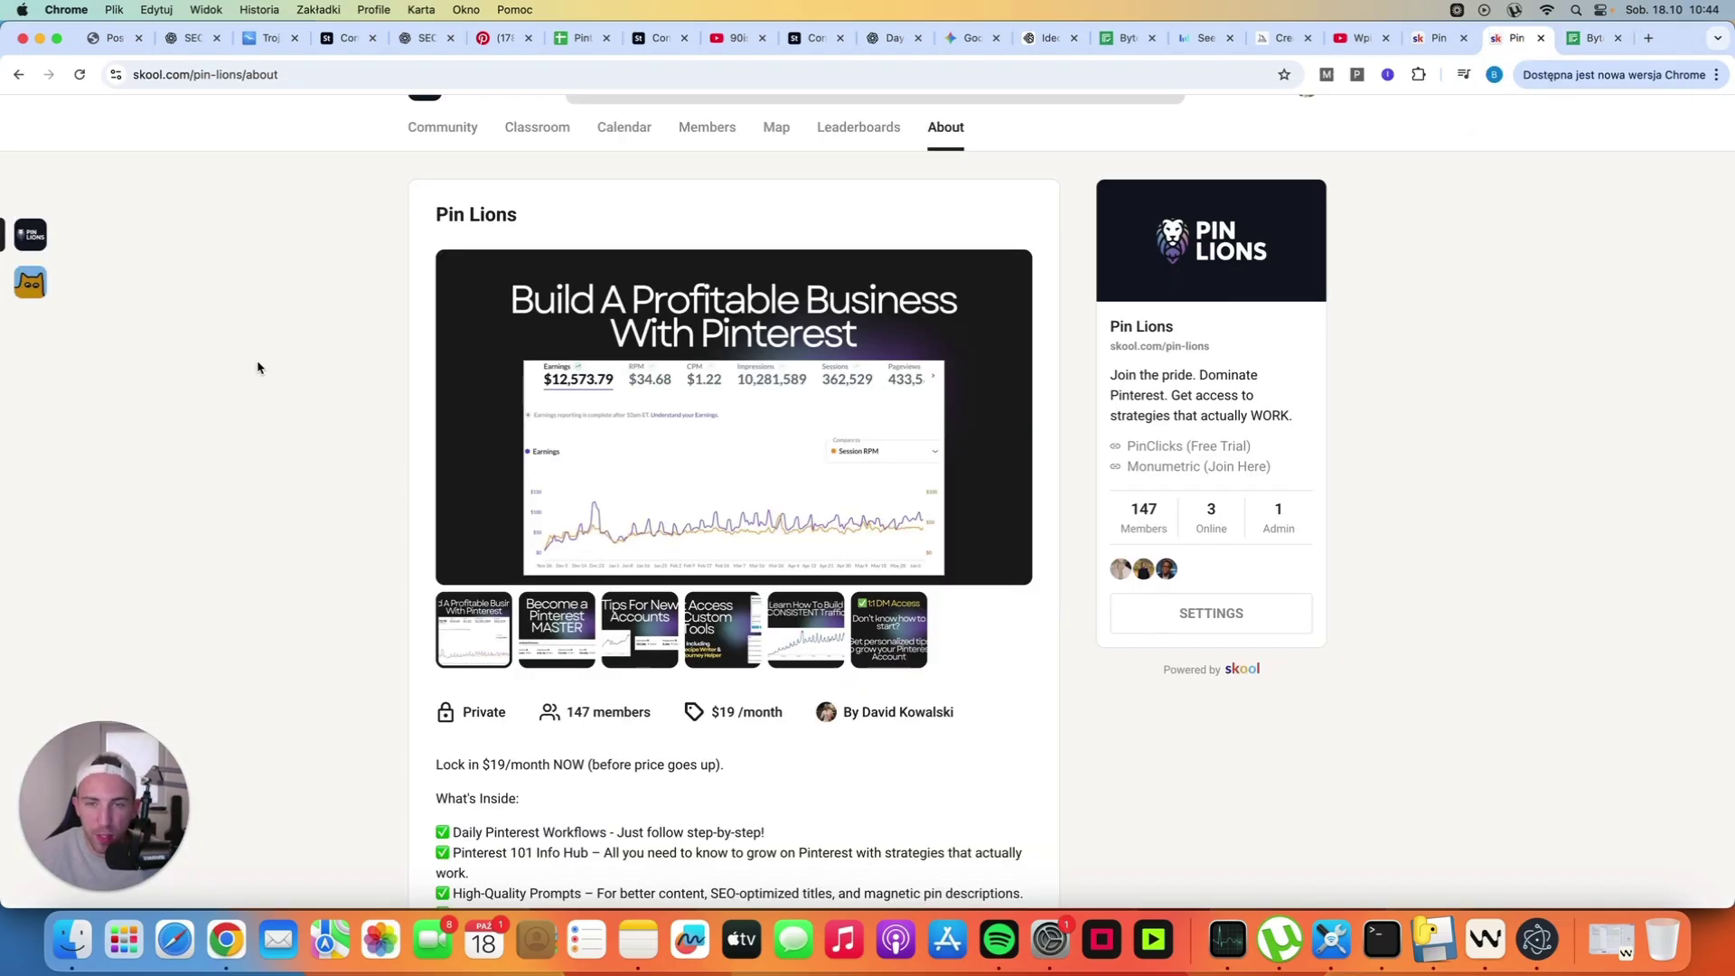